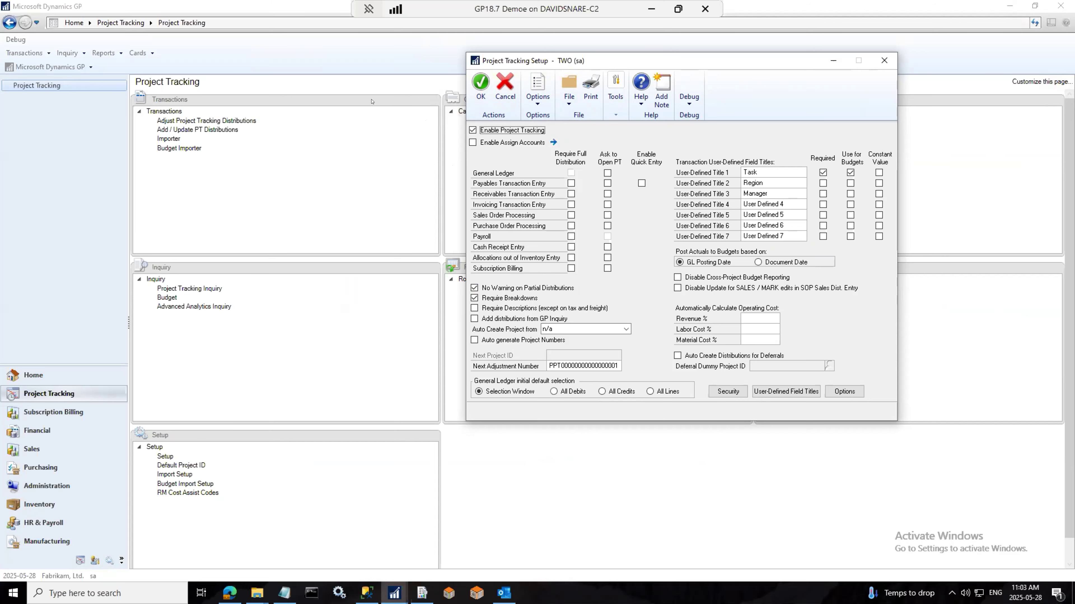
# Step: Close Project Tracking Setup without saving and return to the Project Tracking page
pyautogui.click(480, 84)
pyautogui.click(484, 130)
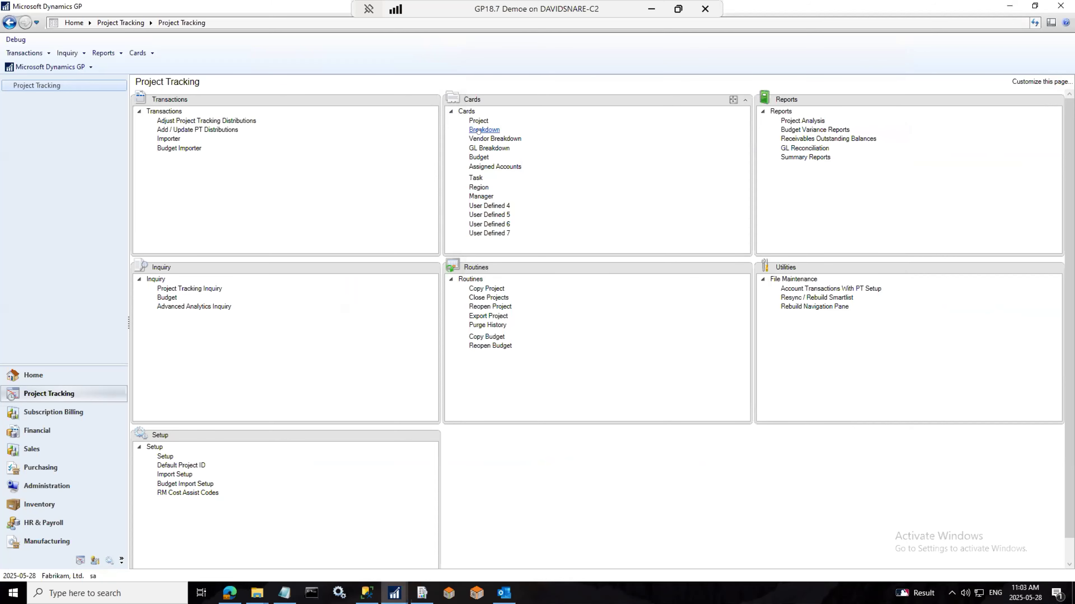
pyautogui.moveTo(331, 121); pyautogui.dragTo(771, 131)
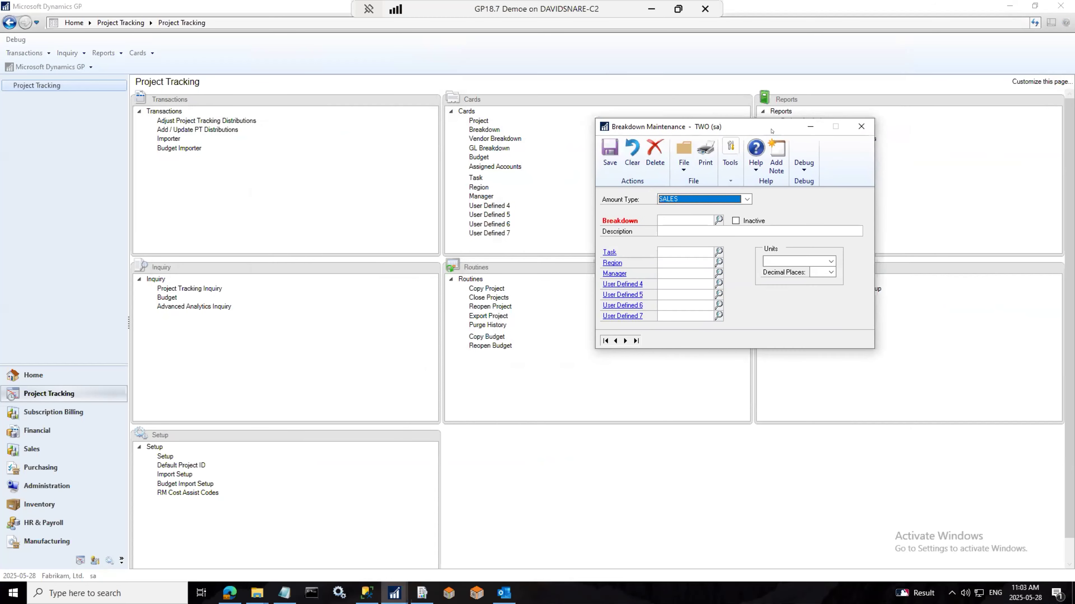
pyautogui.click(740, 201)
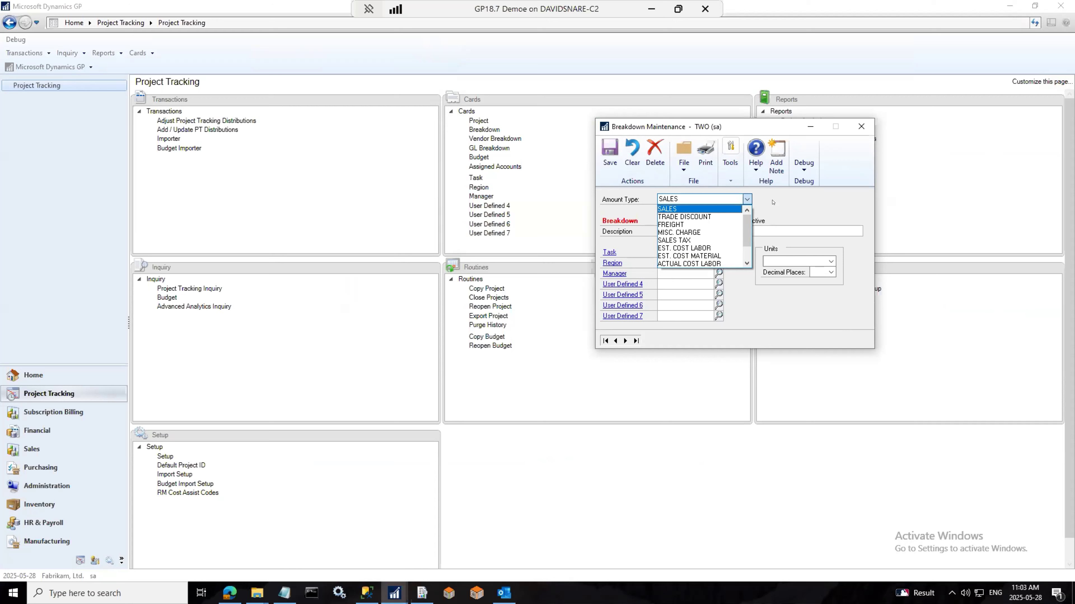
pyautogui.moveTo(747, 233); pyautogui.dragTo(747, 248)
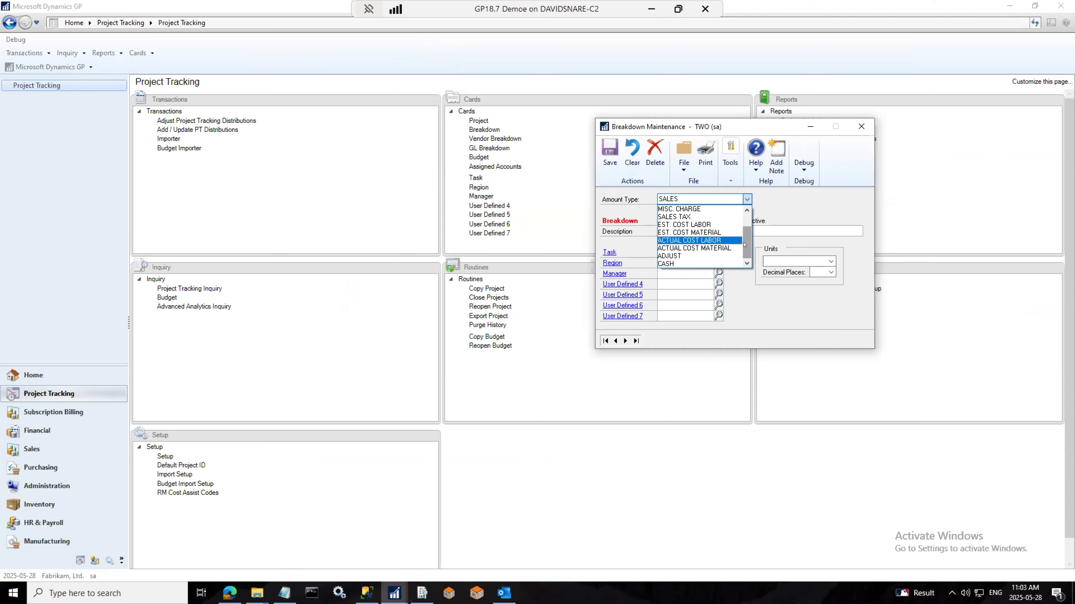
pyautogui.moveTo(744, 245); pyautogui.dragTo(747, 229)
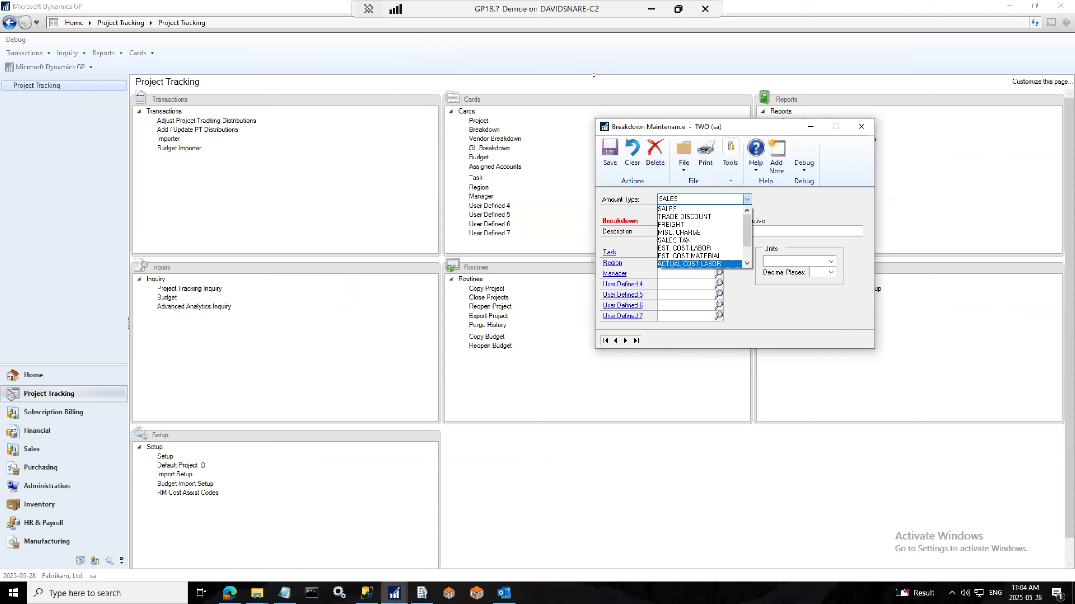
pyautogui.moveTo(746, 237); pyautogui.dragTo(746, 245)
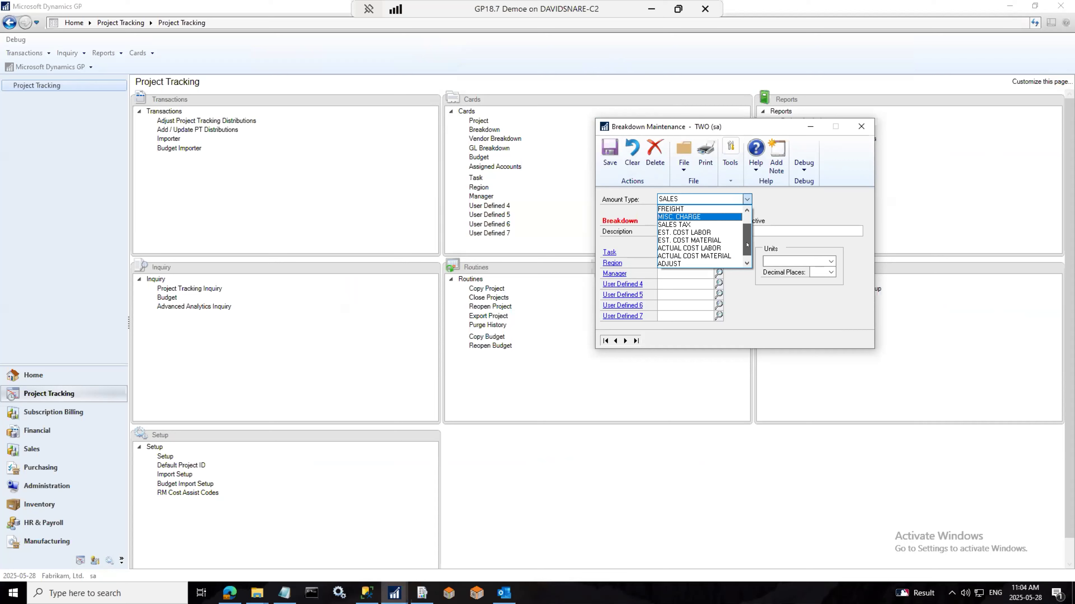
pyautogui.click(540, 77)
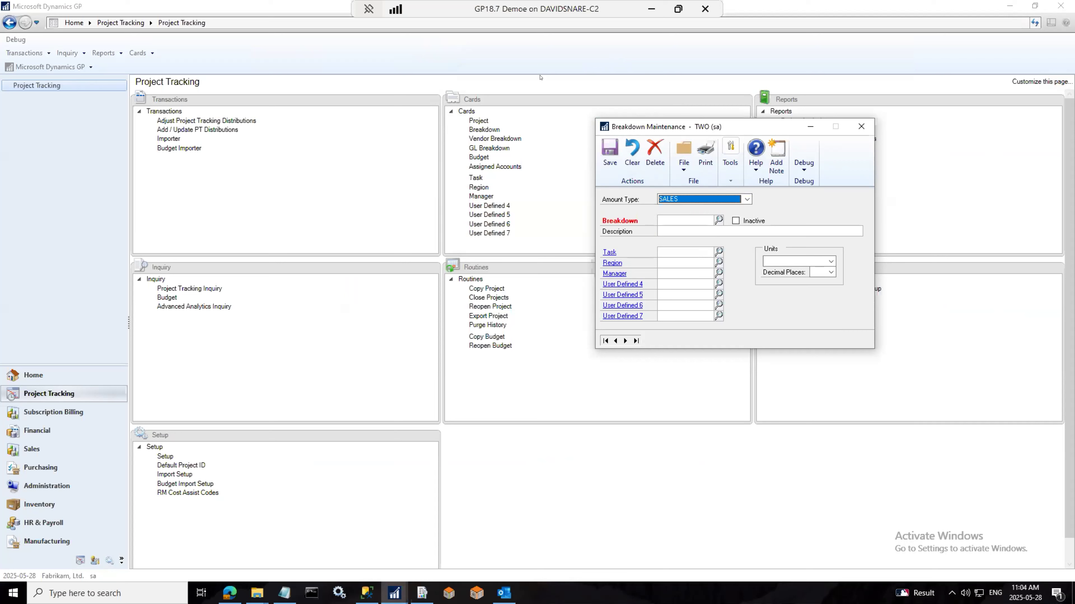
pyautogui.click(861, 126)
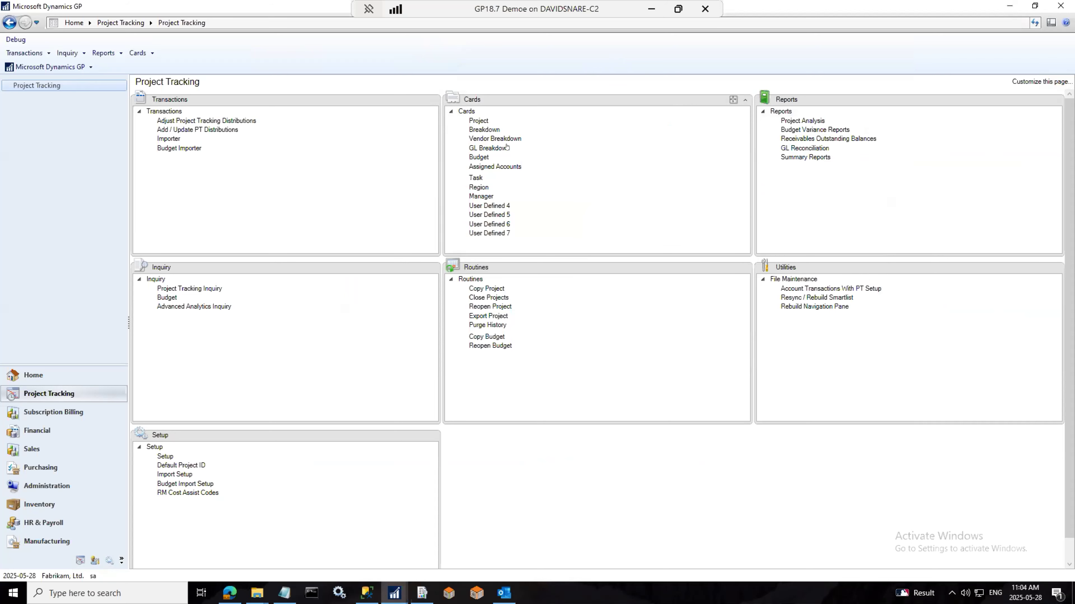
# Step: Create project TESTPROJ01 and reuse TESTPROJ01 as its description
pyautogui.click(478, 122)
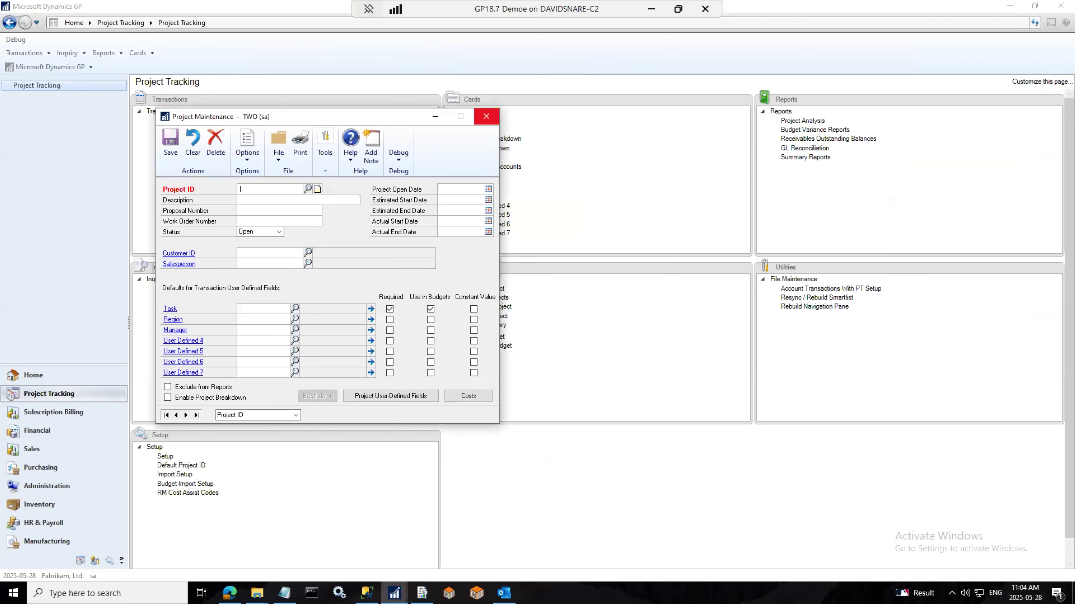
pyautogui.write('TESTPROJ01')
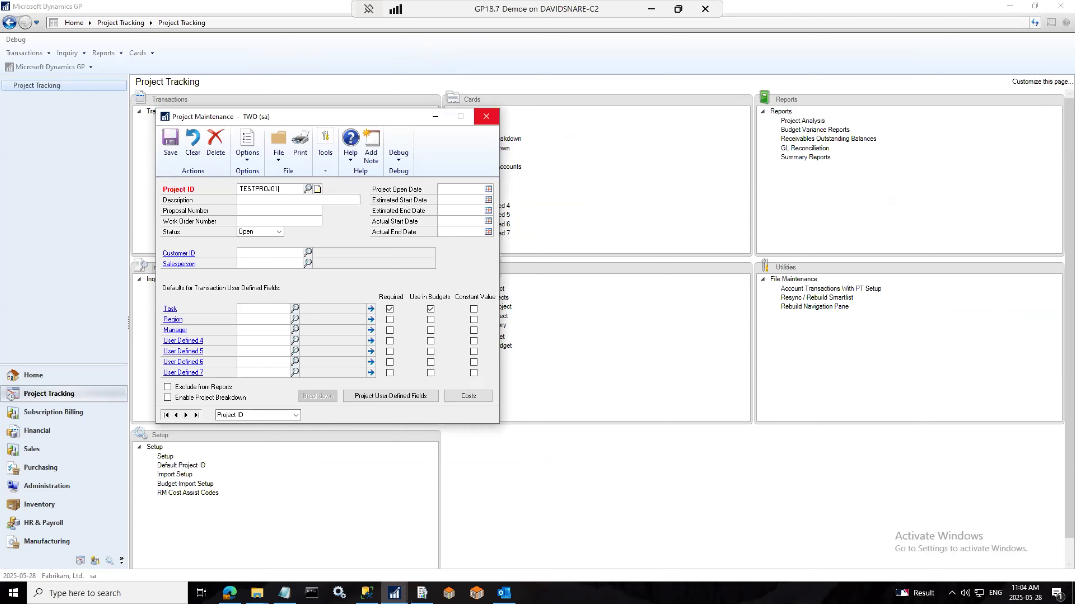
pyautogui.doubleClick(270, 186)
pyautogui.hotkey('ctrl', 'c')
pyautogui.click(255, 200)
pyautogui.hotkey('ctrl', 'v')
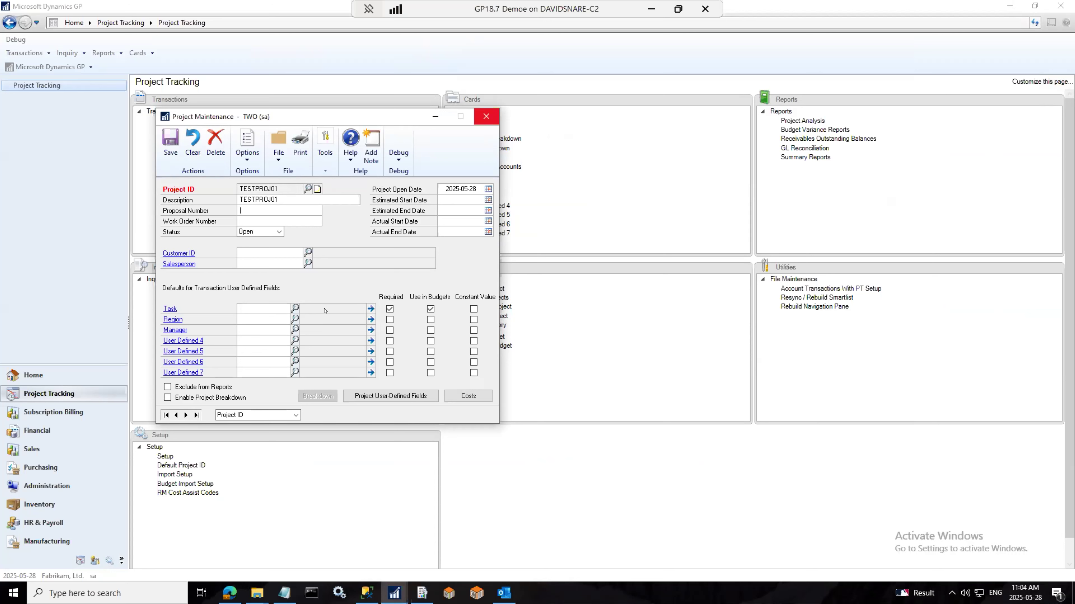
# Step: Set the project's default task to 0100 Town Center and its region to NORTH
pyautogui.click(296, 308)
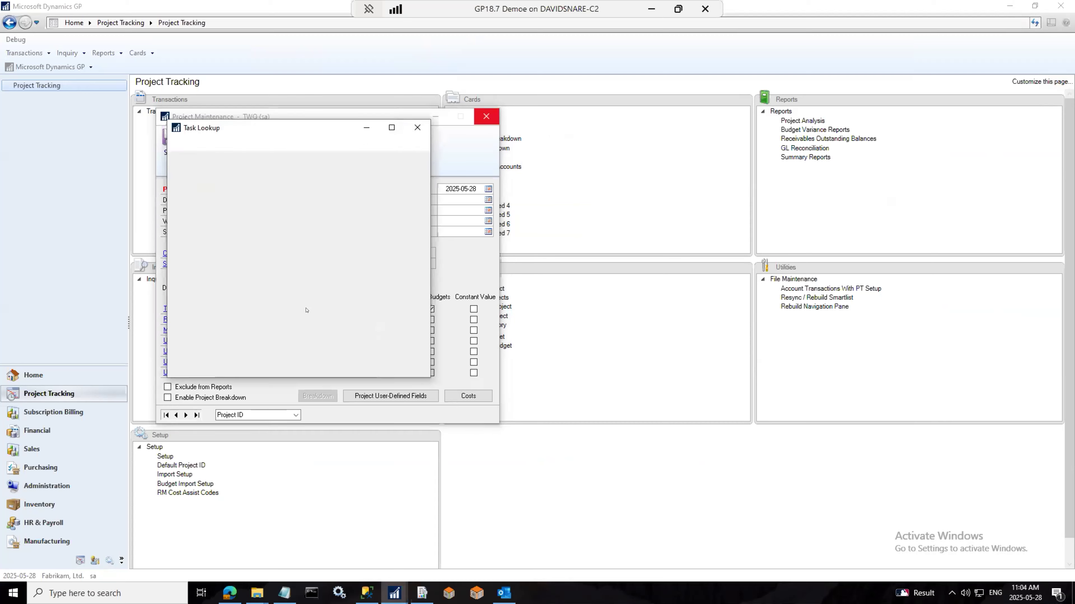
pyautogui.doubleClick(201, 255)
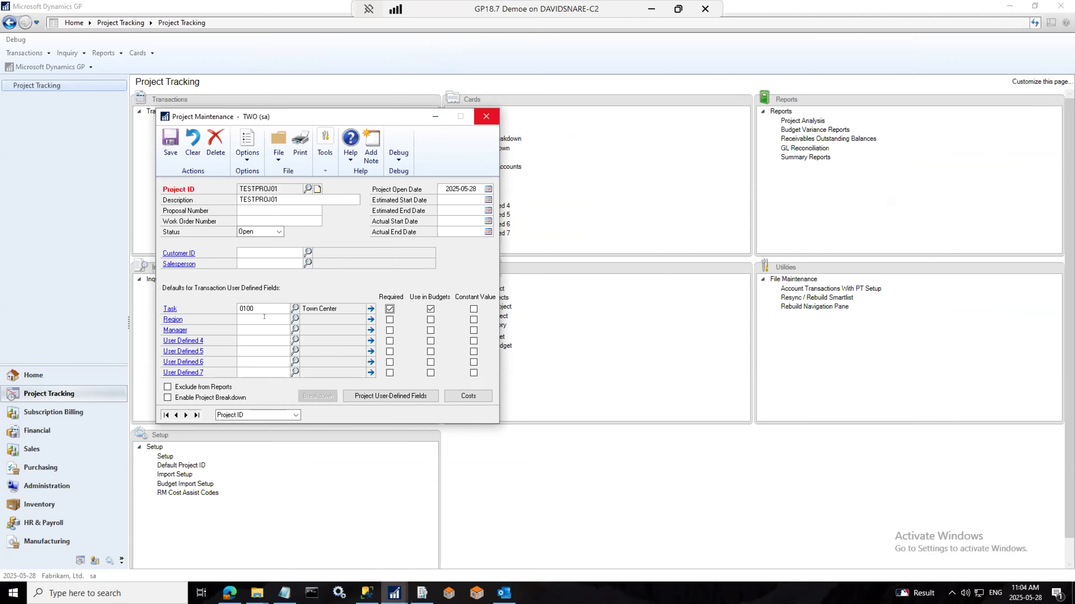
pyautogui.click(295, 319)
pyautogui.doubleClick(199, 269)
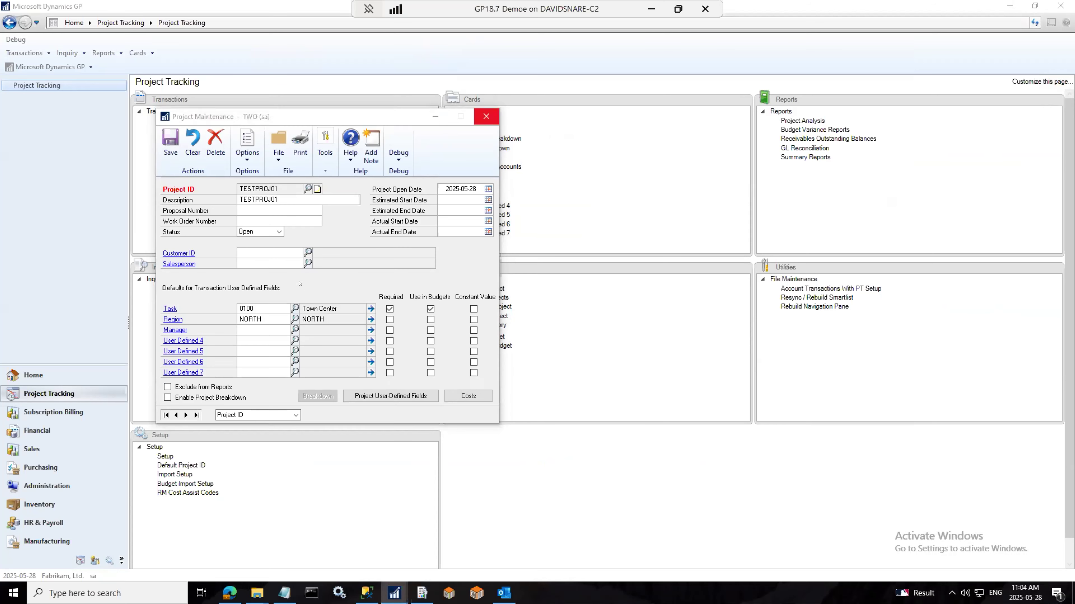
pyautogui.click(371, 319)
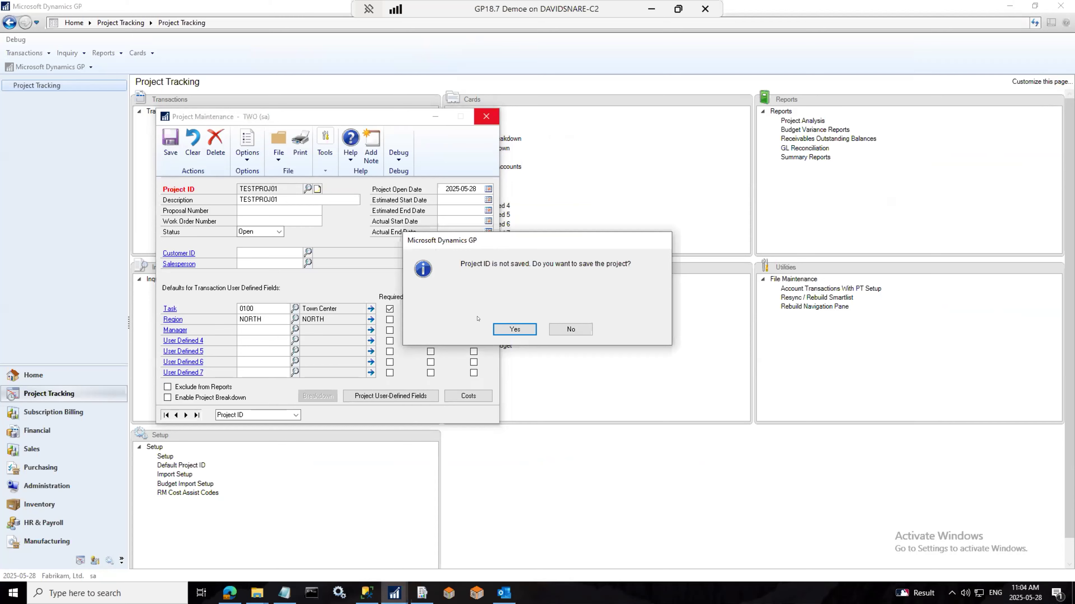
# Step: Save TESTPROJ01, assign region SOUTH alongside NORTH, and enable project breakdown
pyautogui.click(514, 328)
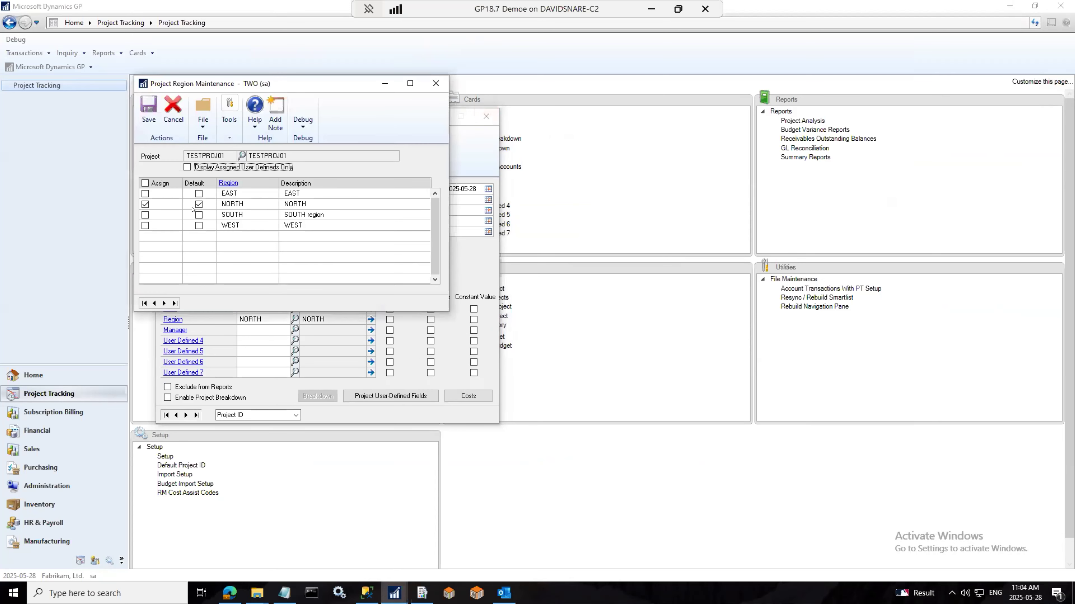
pyautogui.click(145, 215)
pyautogui.moveTo(156, 80); pyautogui.dragTo(585, 102)
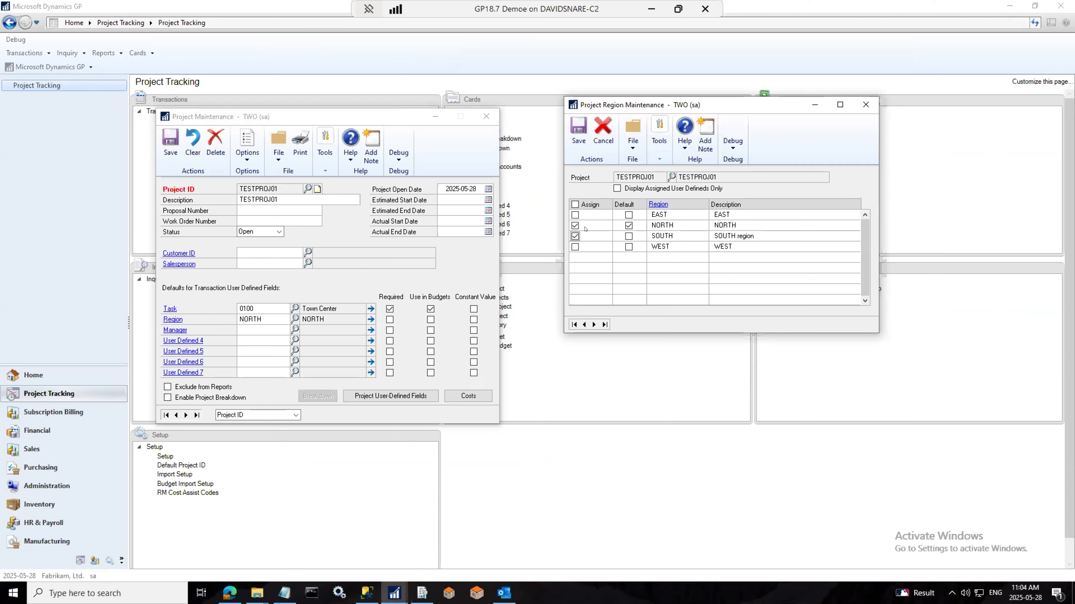
pyautogui.click(577, 136)
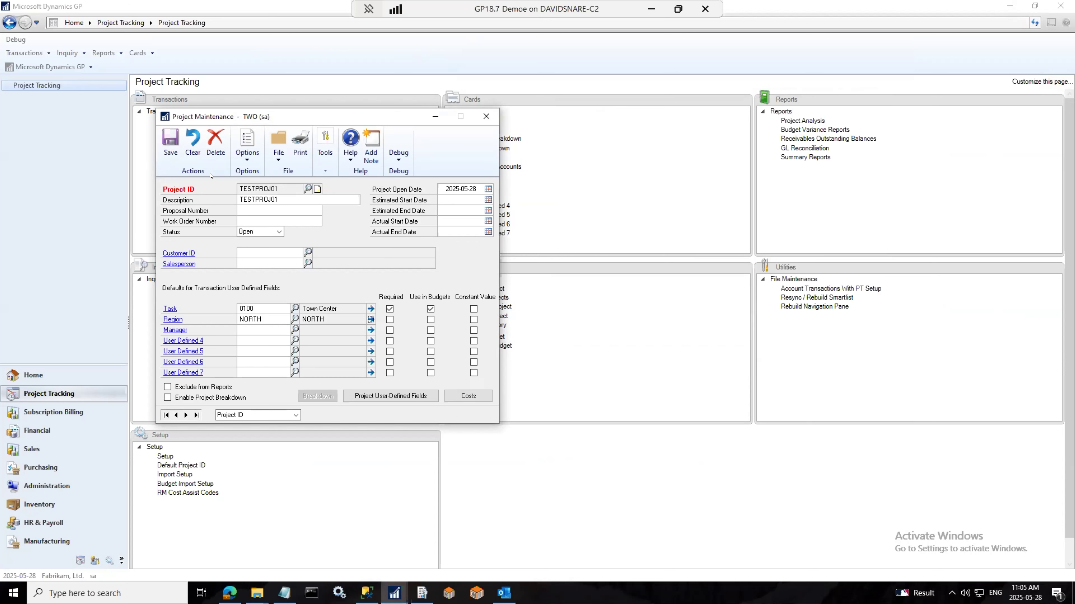
pyautogui.click(197, 398)
# Step: Assign sales breakdowns COSTS as default and SALES1 to TESTPROJ01
pyautogui.click(317, 396)
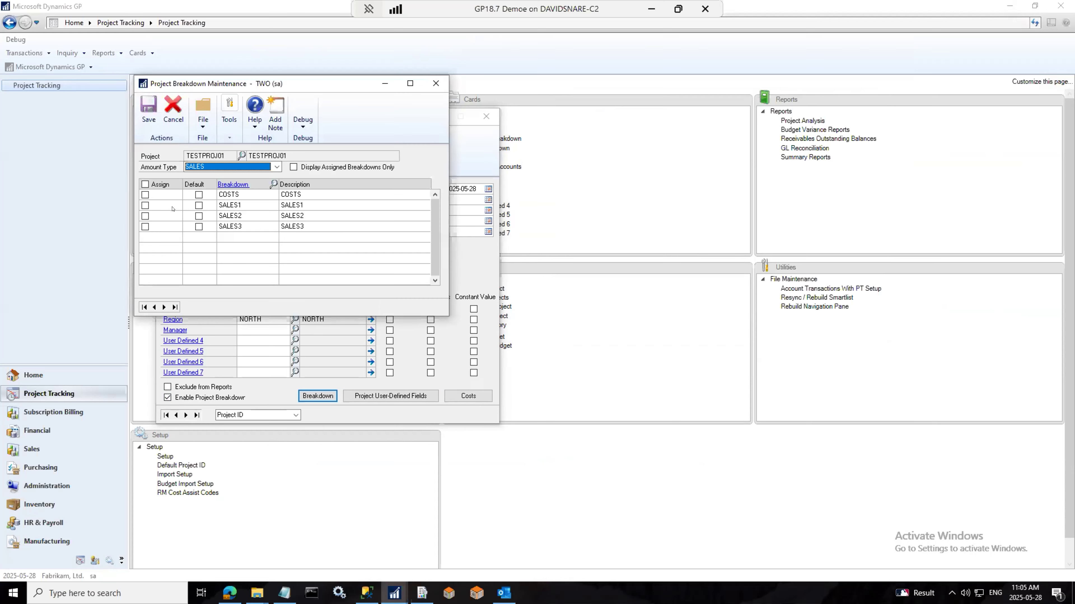
pyautogui.click(145, 194)
pyautogui.click(146, 205)
pyautogui.click(254, 166)
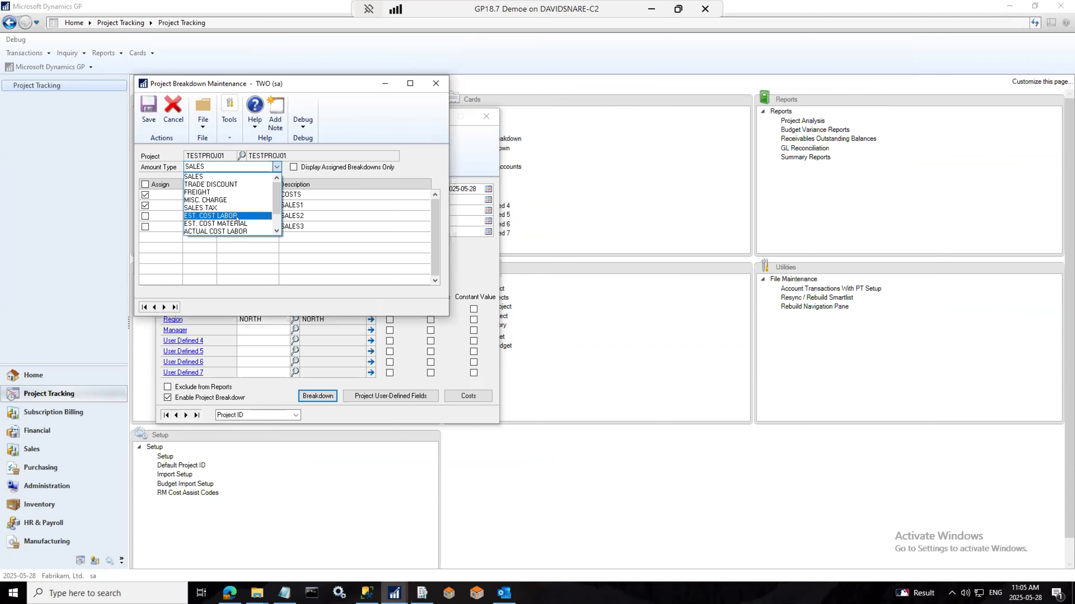
pyautogui.click(242, 231)
pyautogui.press('Return')
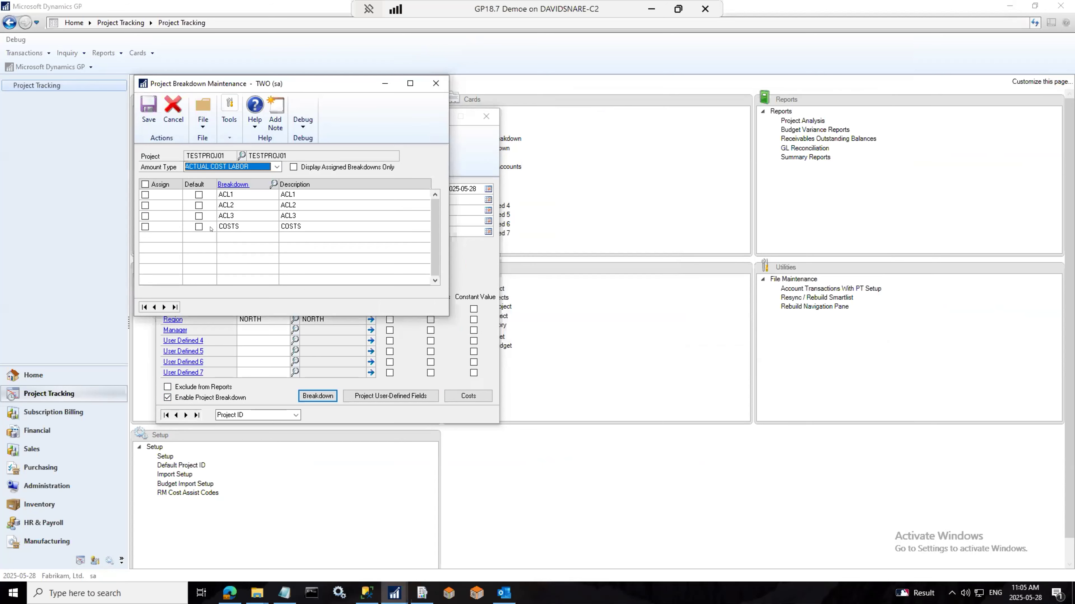
# Step: Make ACL2 the default actual cost labor breakdown and also assign ACL3
pyautogui.click(199, 206)
pyautogui.click(146, 216)
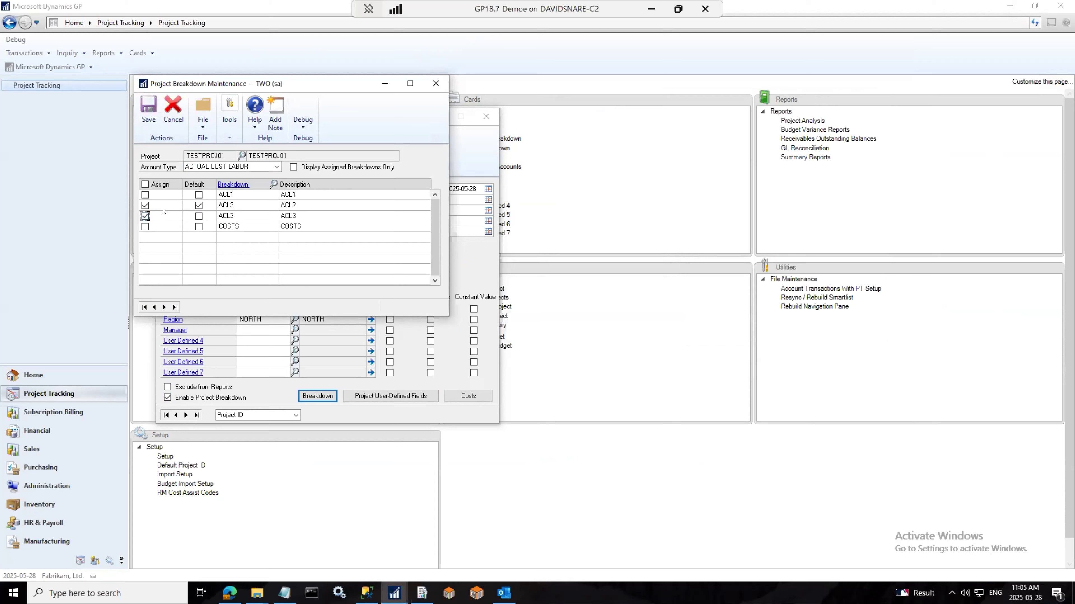
pyautogui.click(201, 167)
pyautogui.click(201, 213)
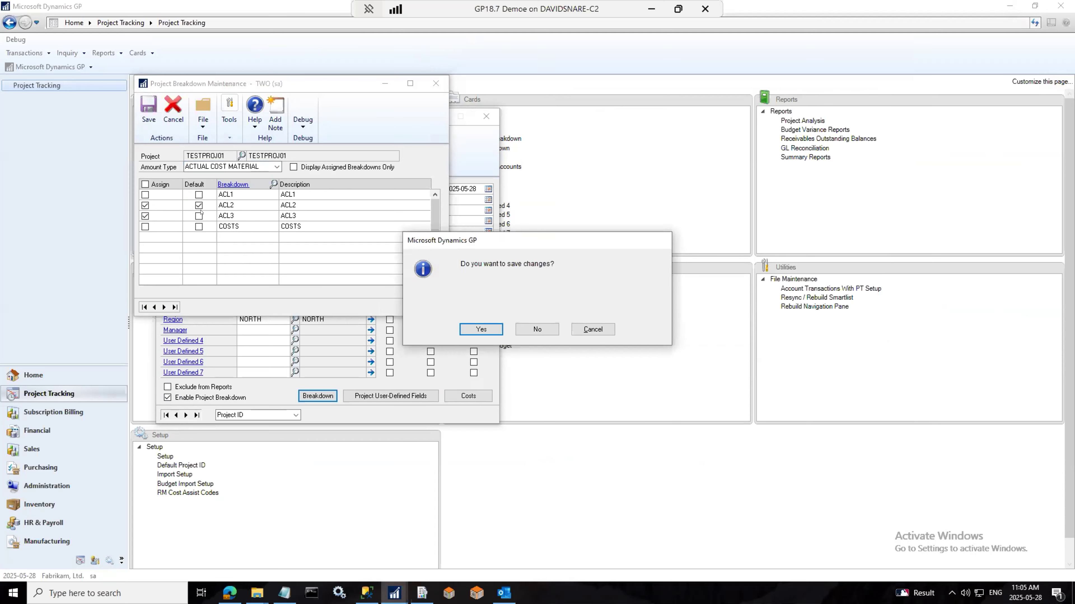
pyautogui.click(534, 329)
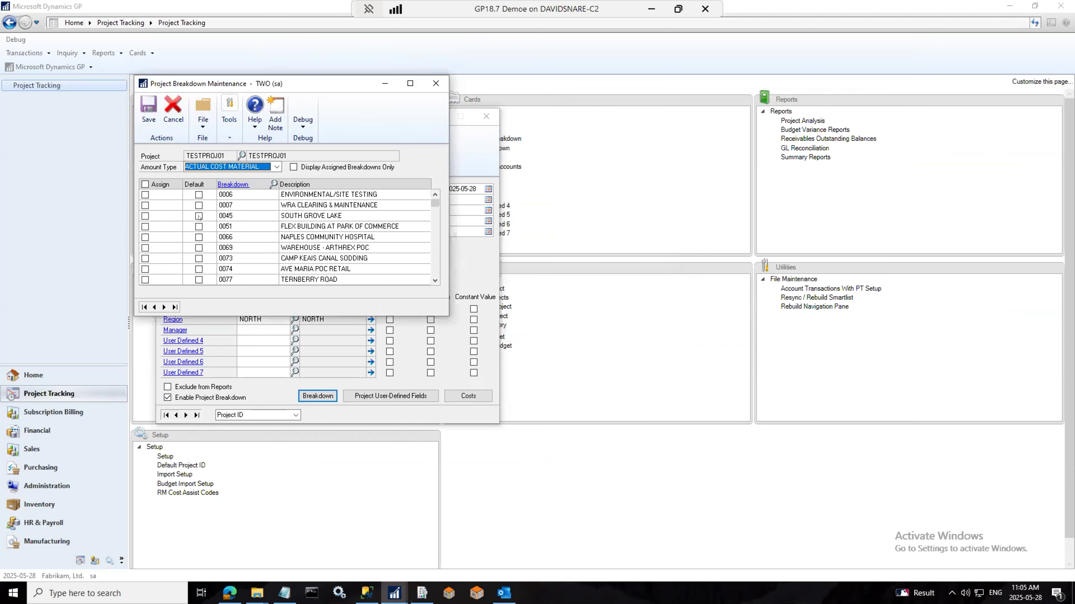
# Step: Make 0045 the default actual cost material breakdown, assign 0066, 0074, 0077, and save the project
pyautogui.click(198, 216)
pyautogui.click(145, 237)
pyautogui.click(145, 269)
pyautogui.click(145, 280)
pyautogui.click(149, 112)
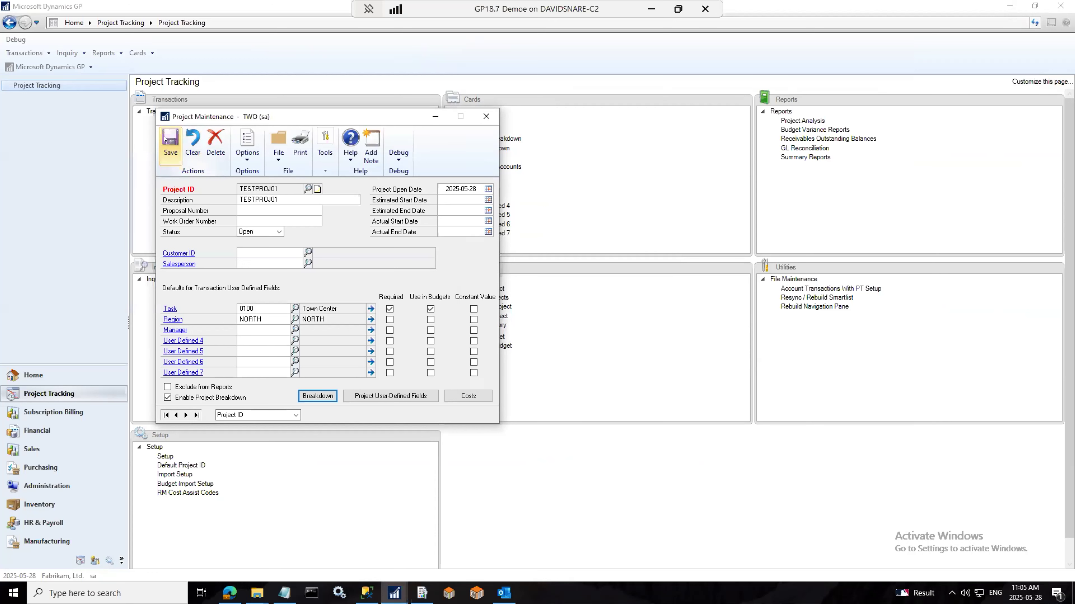
pyautogui.click(165, 139)
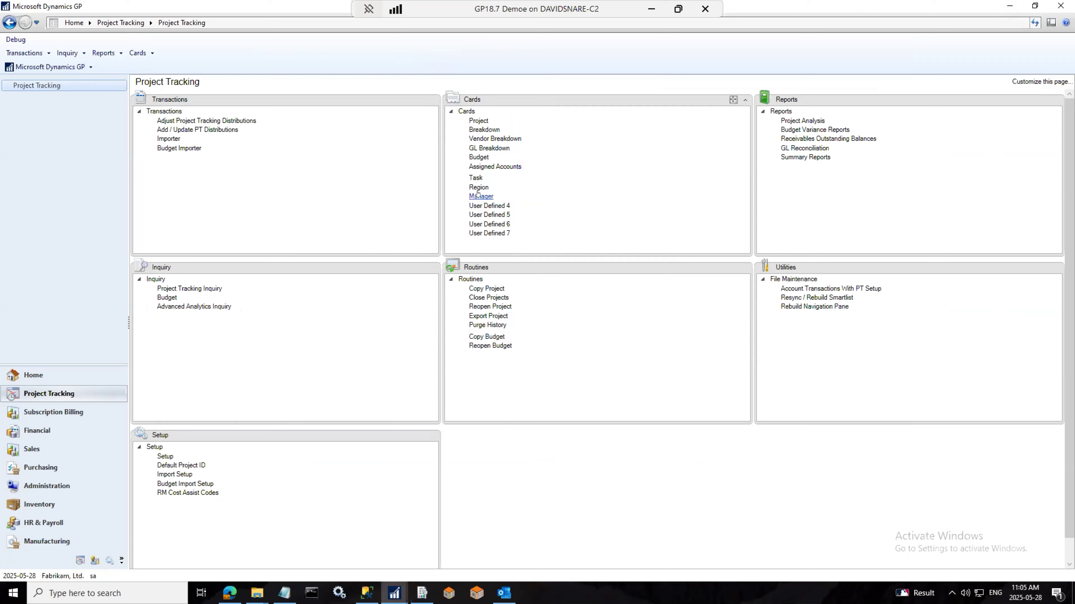
# Step: Browse the existing tasks in Task Maintenance, close it, and move to the Sales area
pyautogui.click(475, 177)
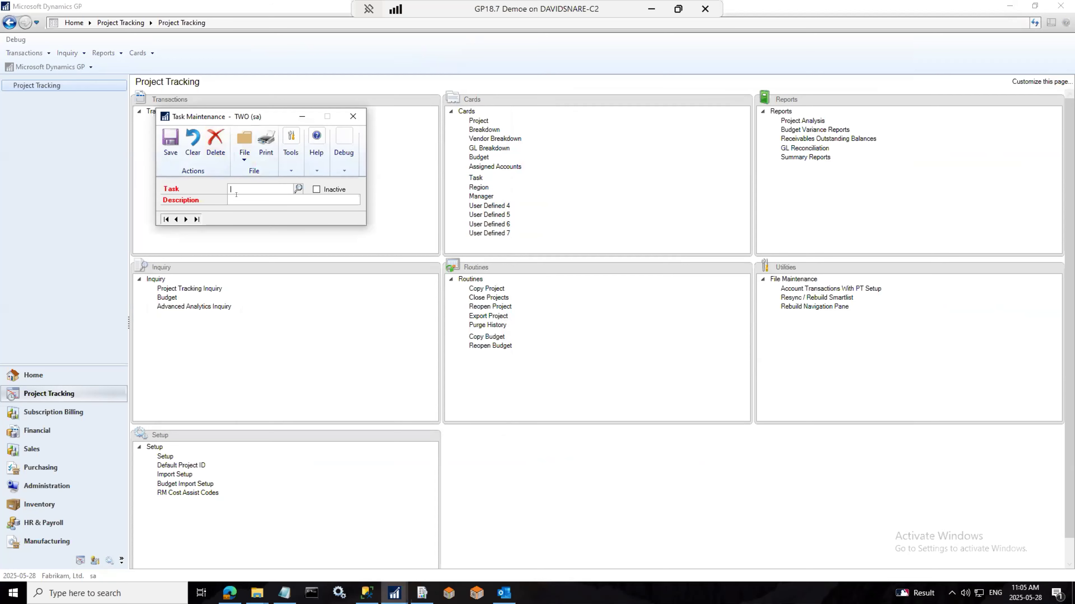
pyautogui.click(299, 189)
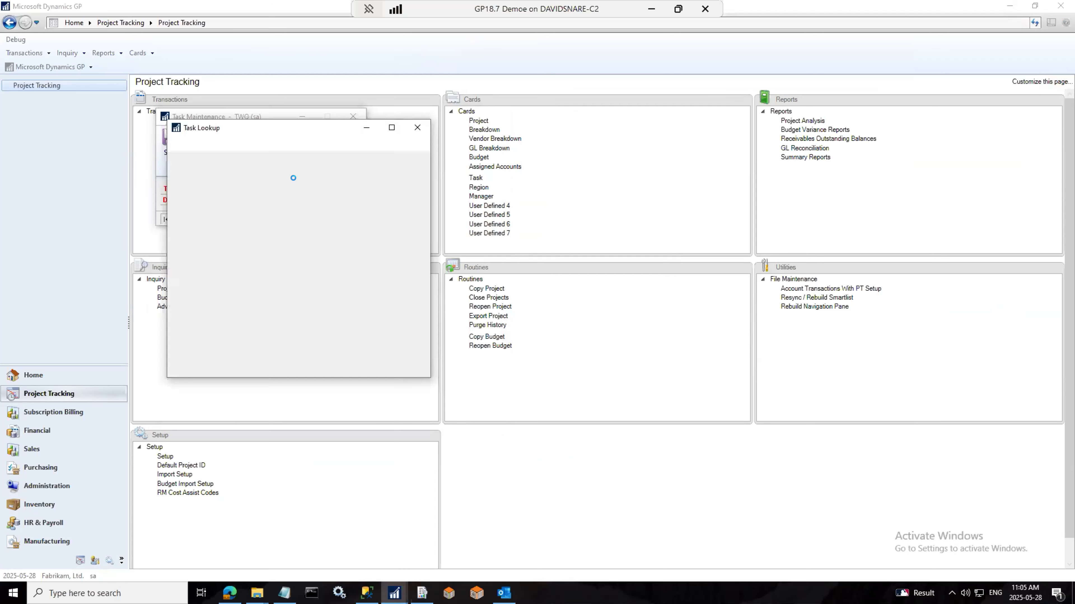
pyautogui.click(418, 128)
pyautogui.click(353, 116)
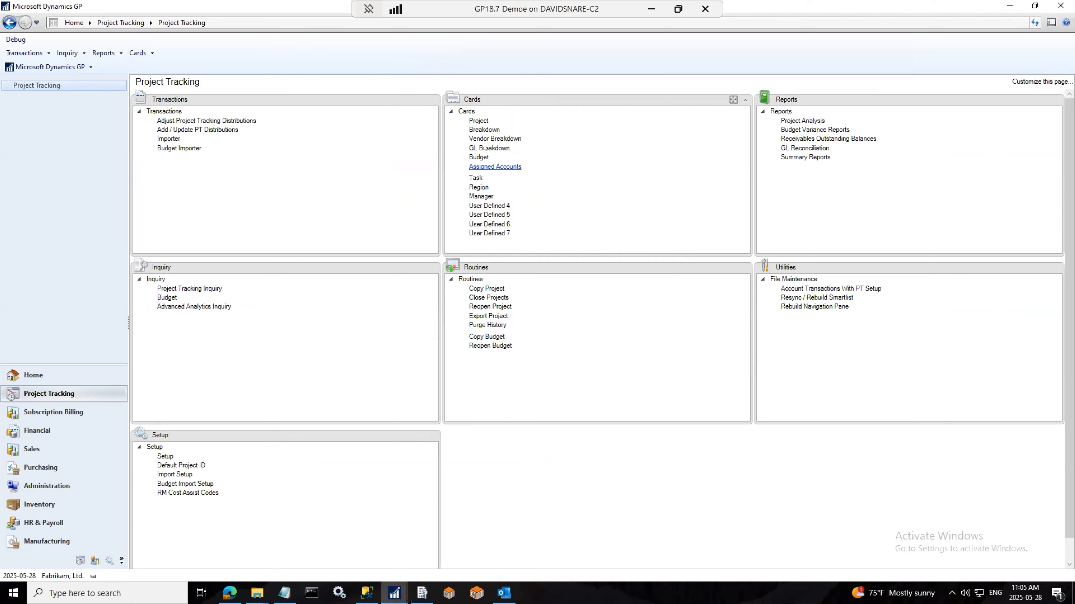
pyautogui.click(64, 449)
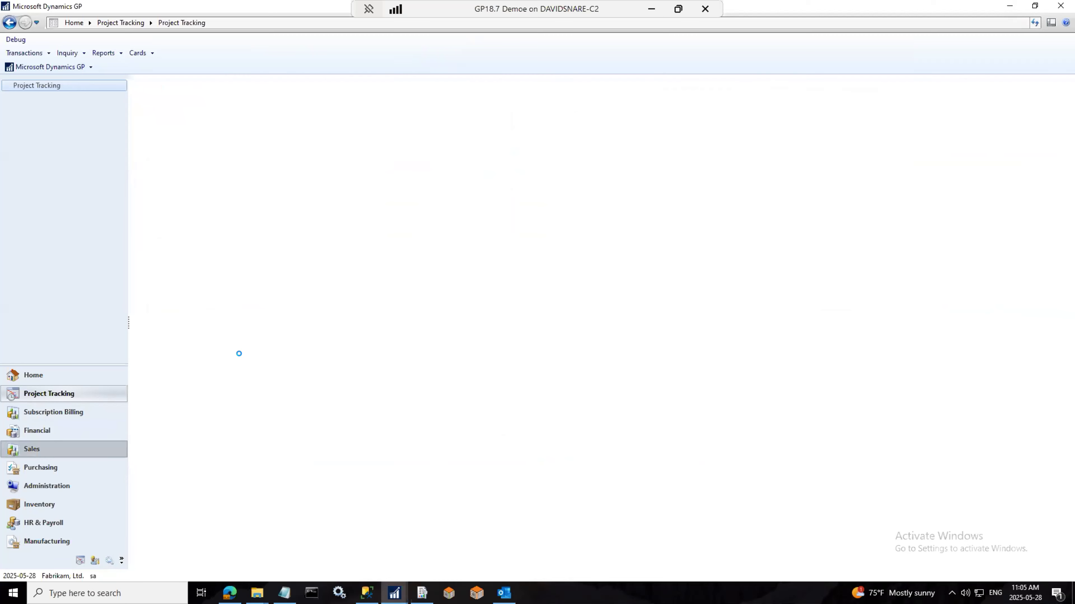
# Step: Start a new sales invoice for the second customer in the lookup list
pyautogui.click(177, 111)
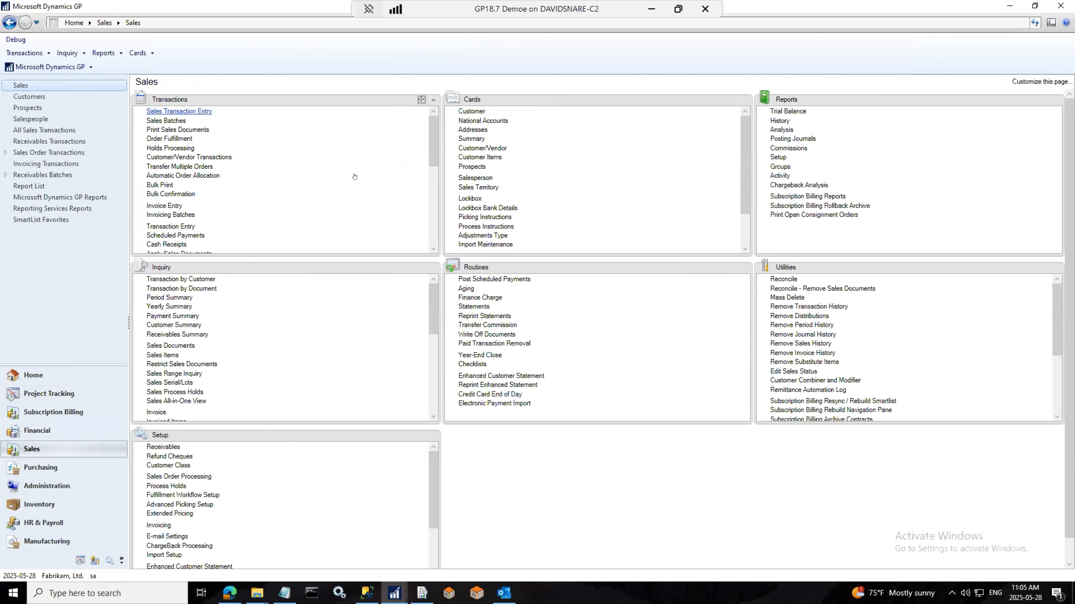
pyautogui.click(326, 199)
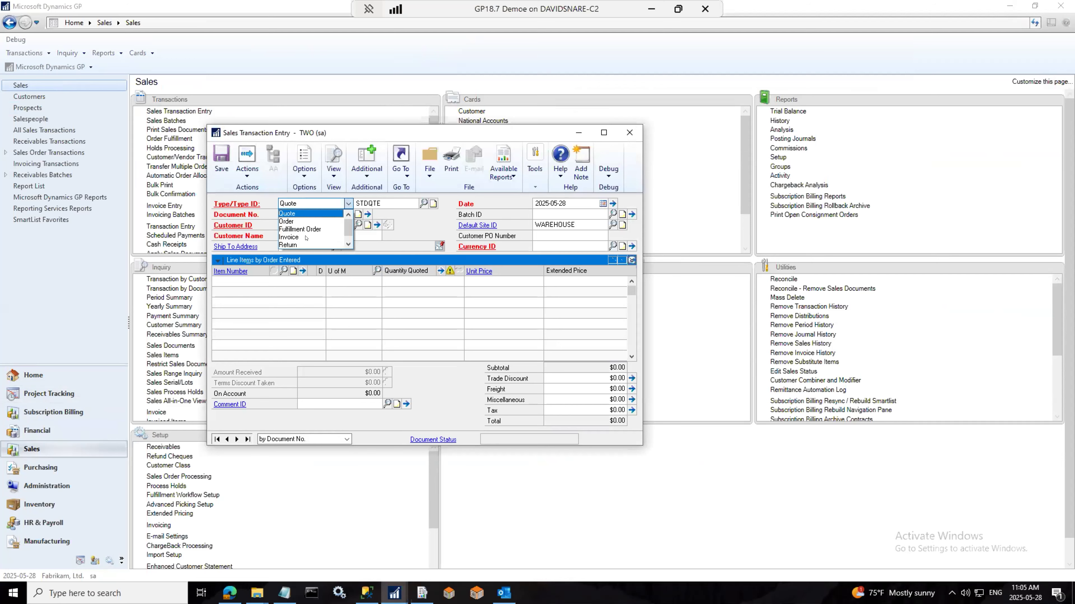
pyautogui.click(302, 237)
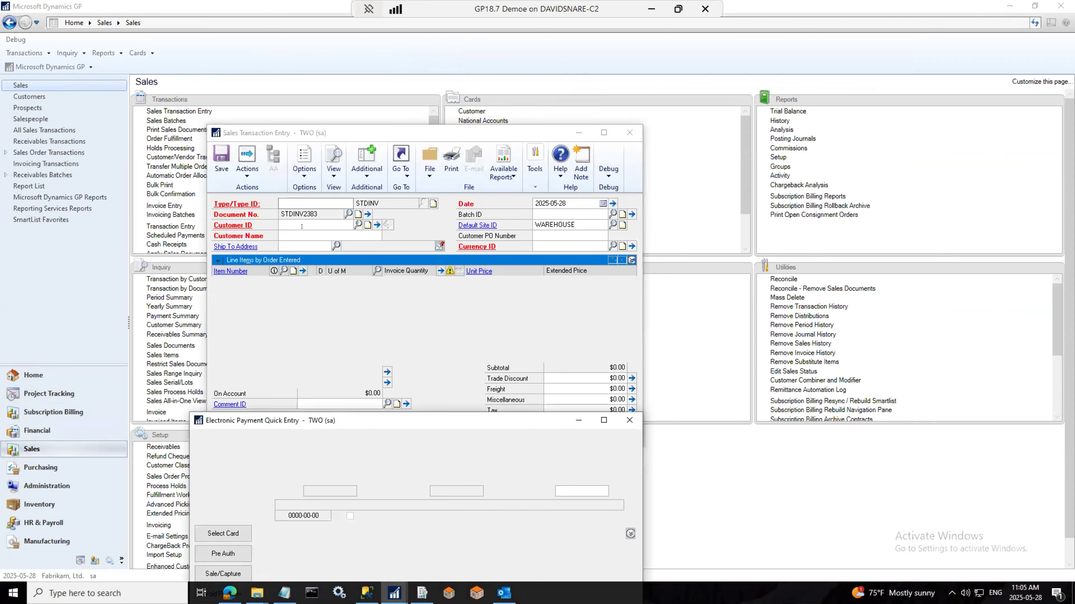
pyautogui.click(358, 226)
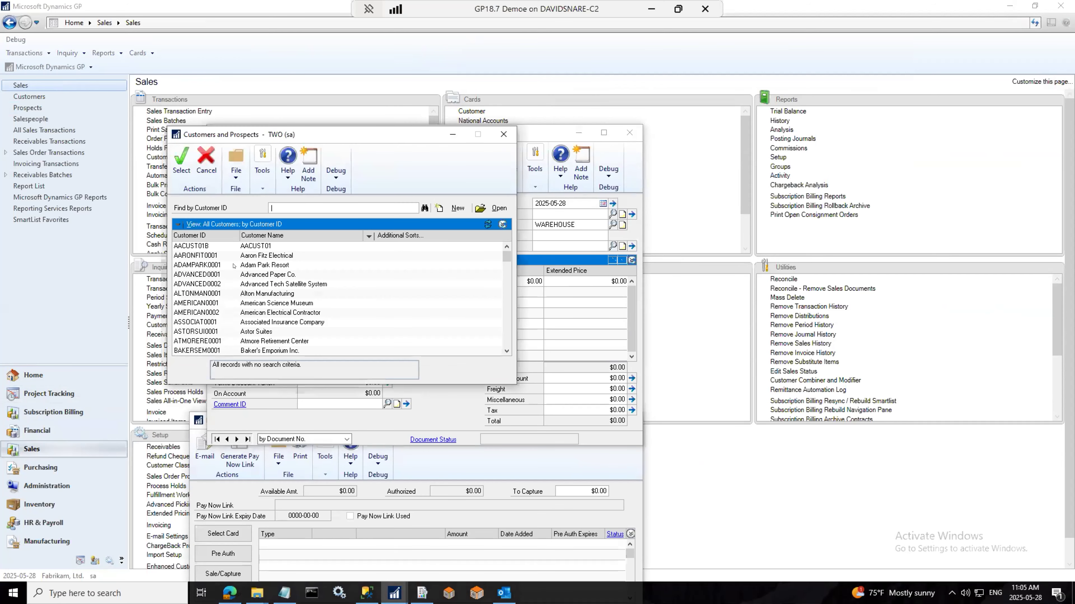
pyautogui.click(208, 256)
pyautogui.doubleClick(208, 255)
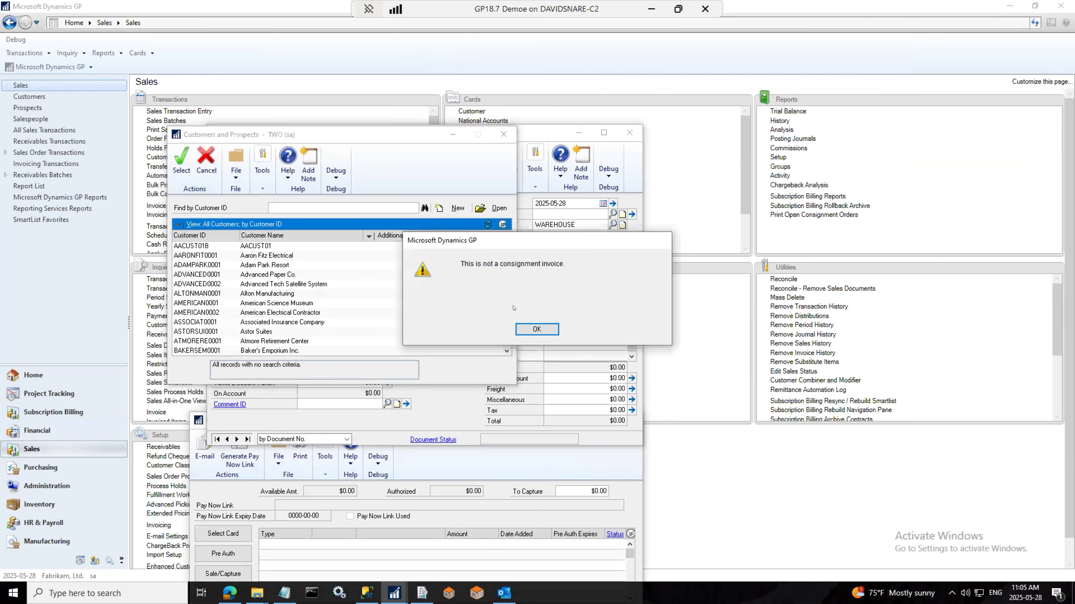
pyautogui.click(534, 329)
# Step: Add item 400PROC with quantity 1, allocated from bin E01S3
pyautogui.click(256, 275)
pyautogui.write('400PROC')
pyautogui.press('Tab')
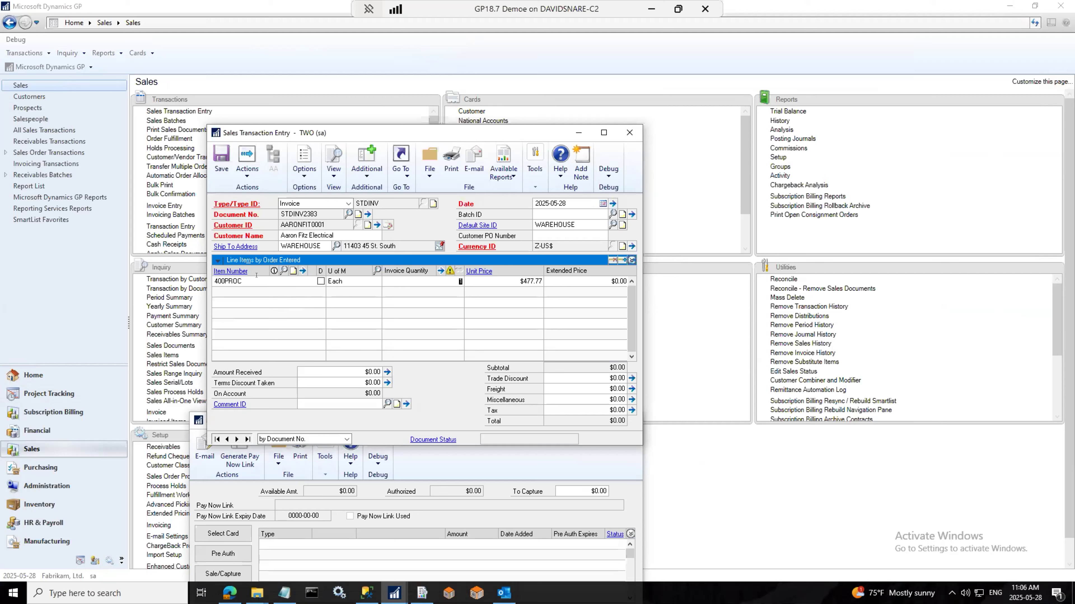
pyautogui.write('1')
pyautogui.press('Tab')
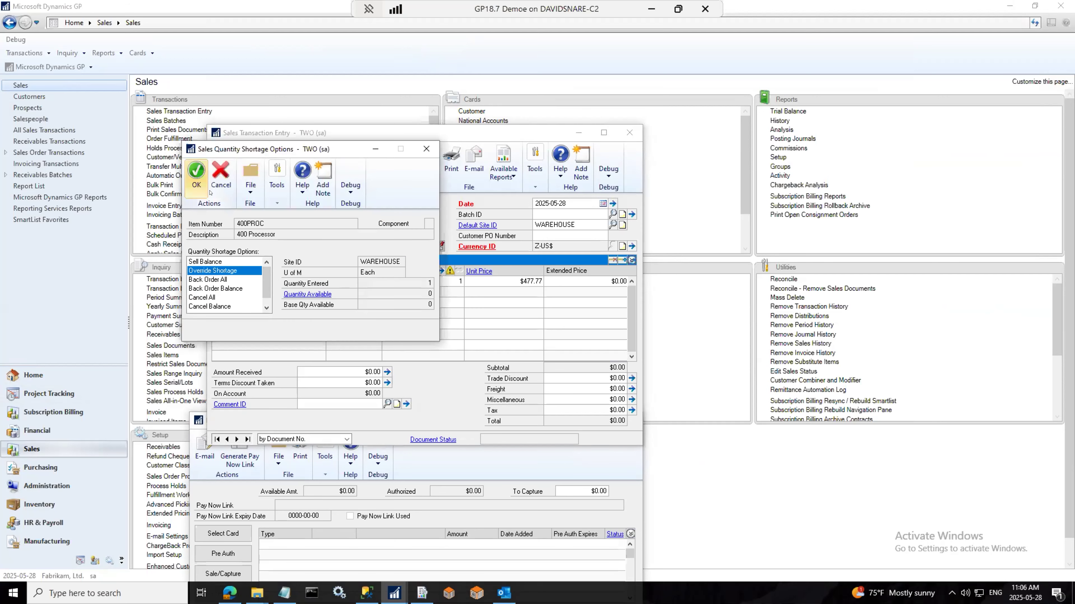
pyautogui.press('Return')
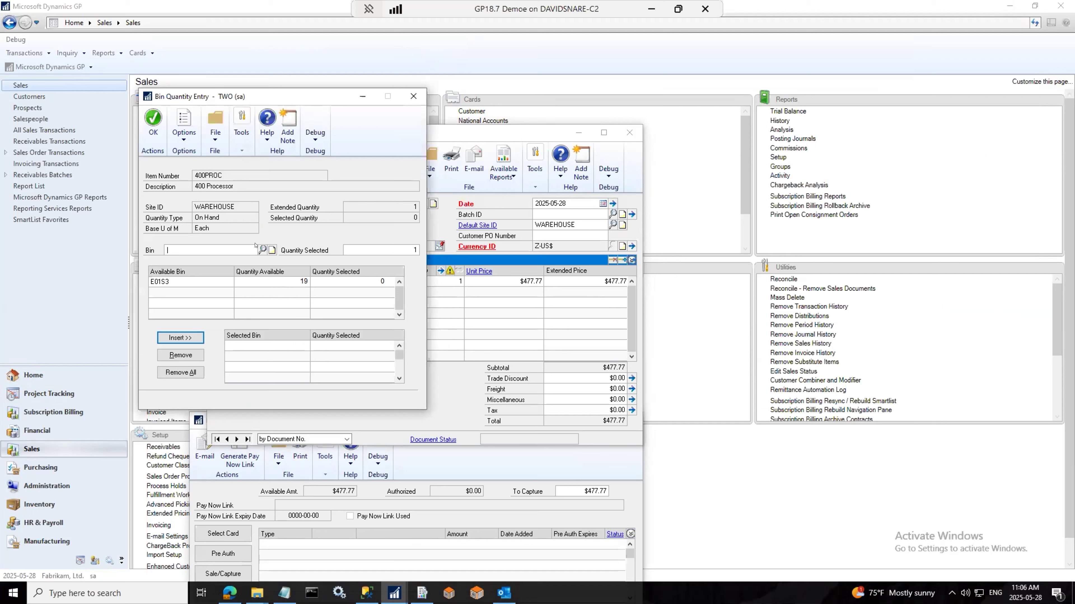
pyautogui.click(262, 250)
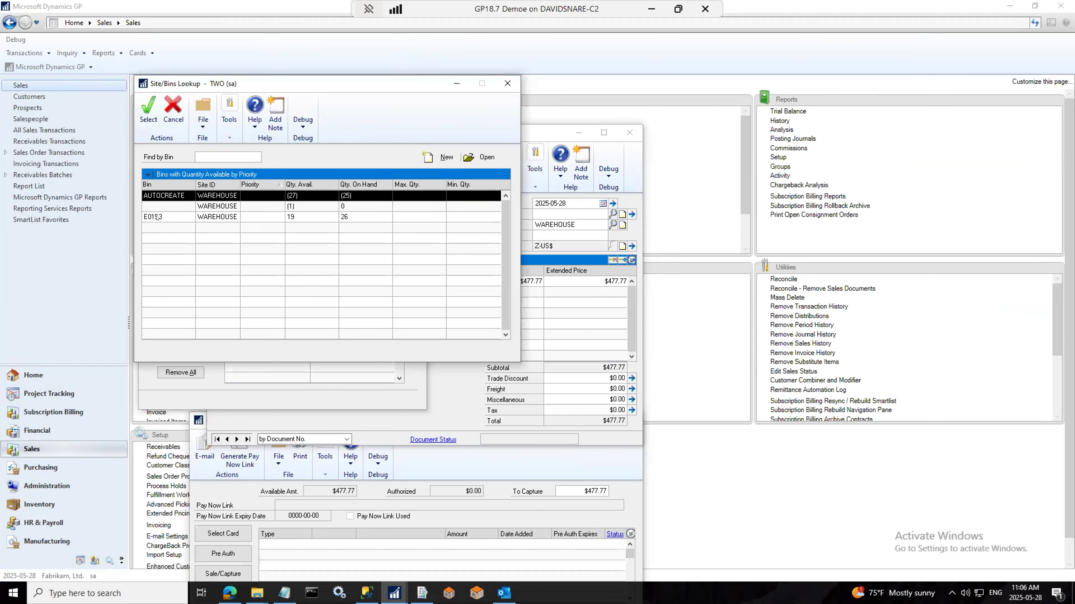
pyautogui.click(297, 217)
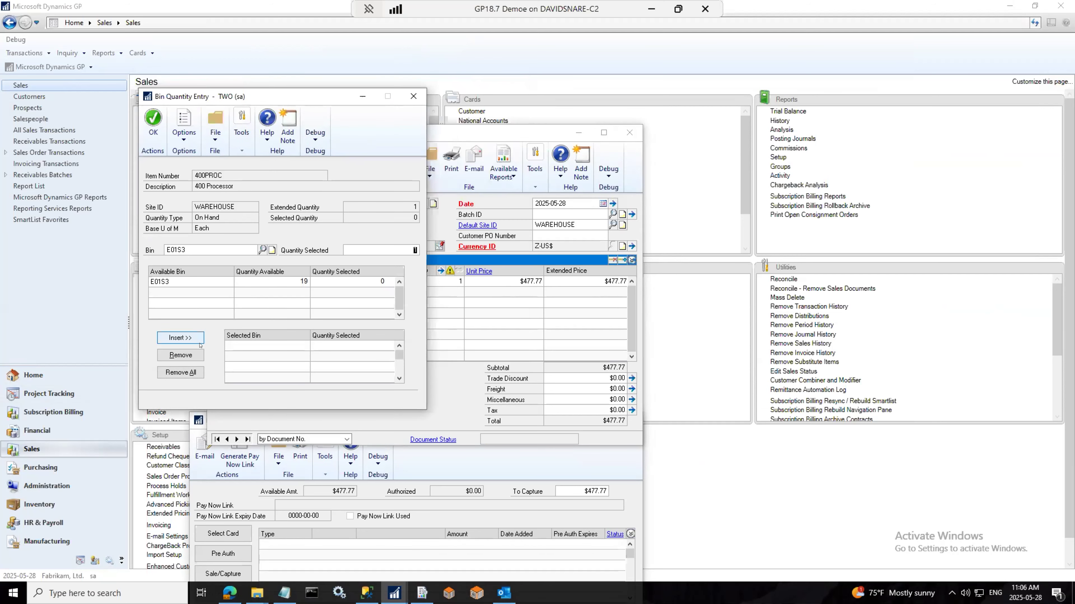
pyautogui.click(152, 119)
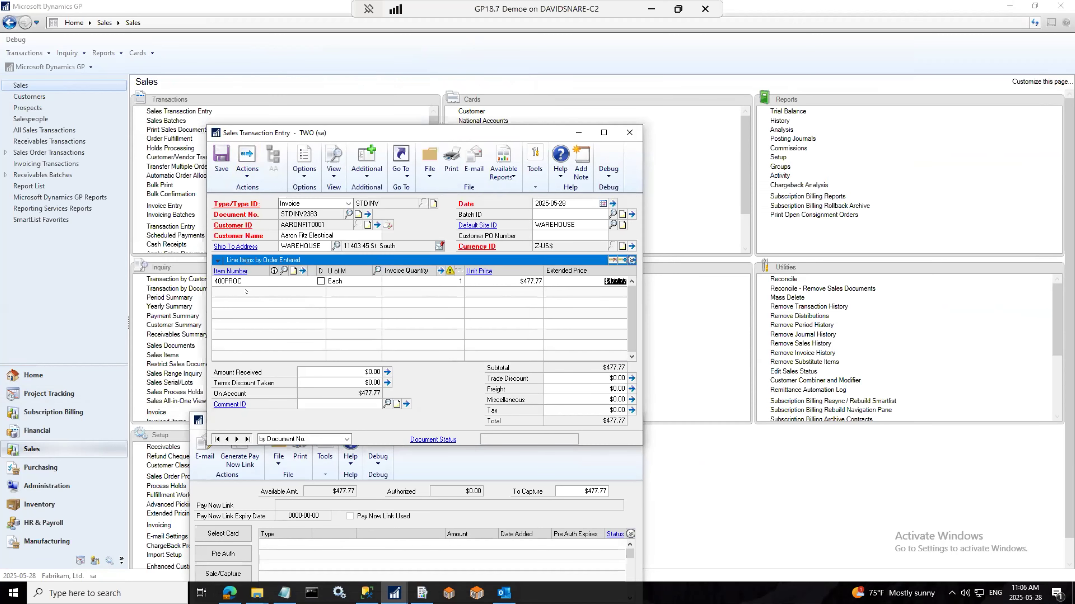
# Step: Add item X-SERVICE1 at $100.00 as the second invoice line
pyautogui.write('X')
pyautogui.click(254, 310)
pyautogui.click(513, 290)
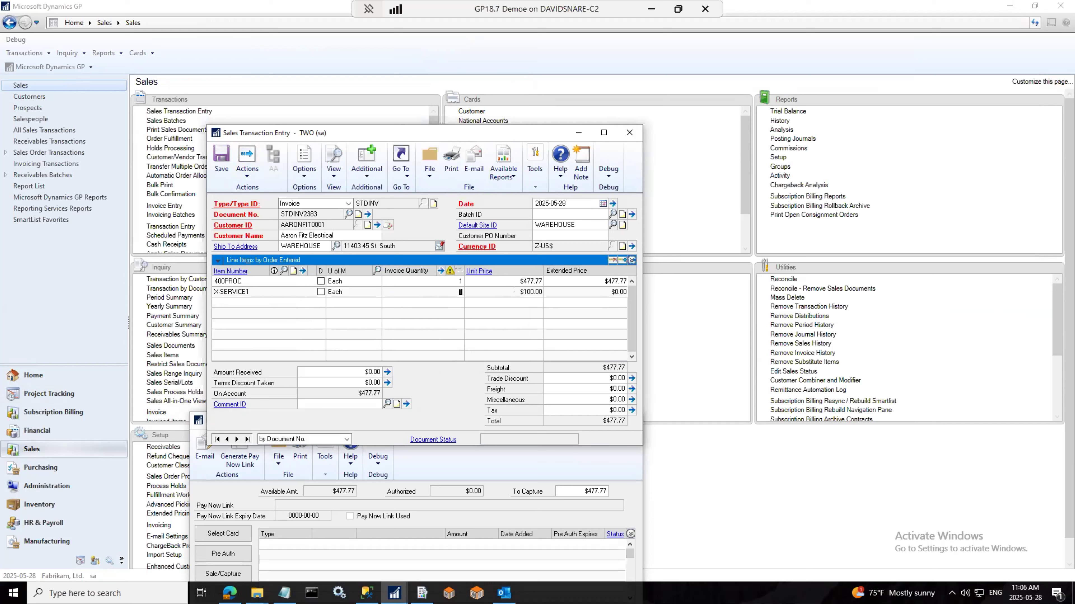
pyautogui.press('Tab')
pyautogui.press('Tab')
pyautogui.click(367, 165)
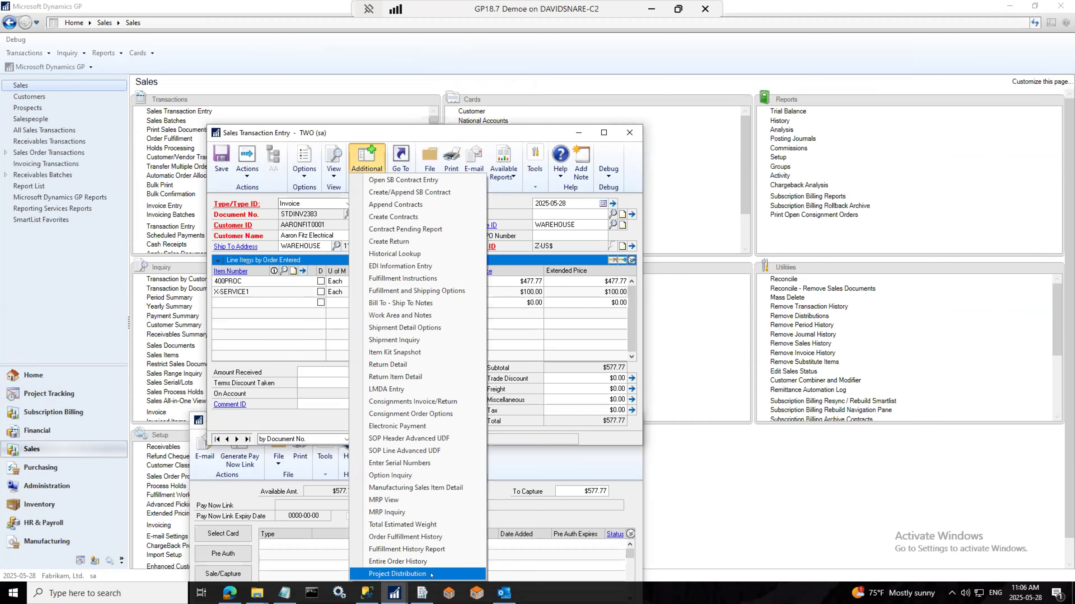
# Step: Set TESTPROJ01 as the default project for all invoice distribution rows
pyautogui.click(273, 280)
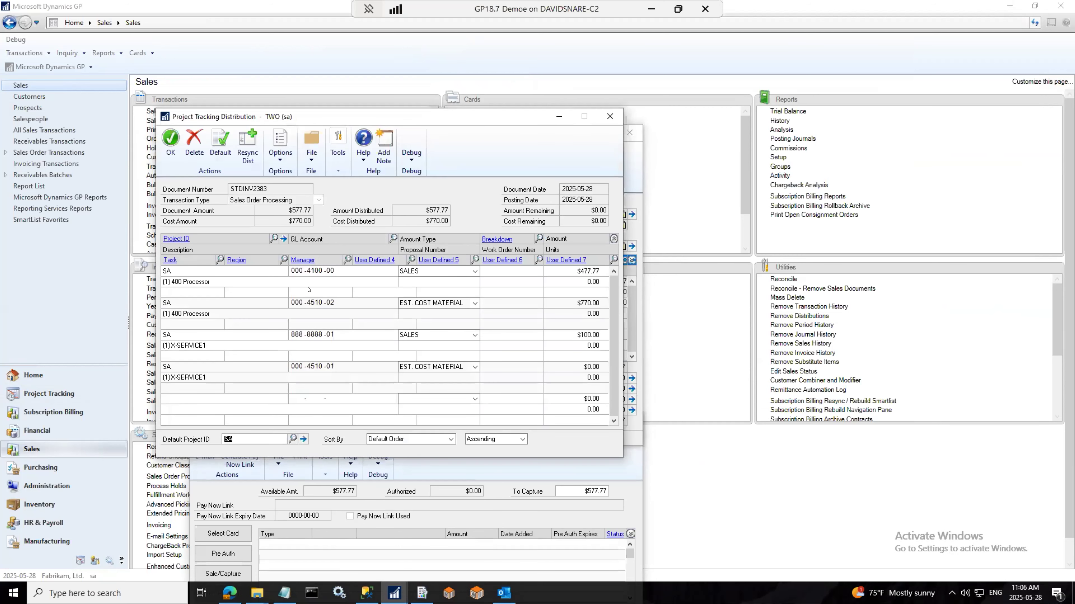
pyautogui.moveTo(359, 118); pyautogui.dragTo(757, 87)
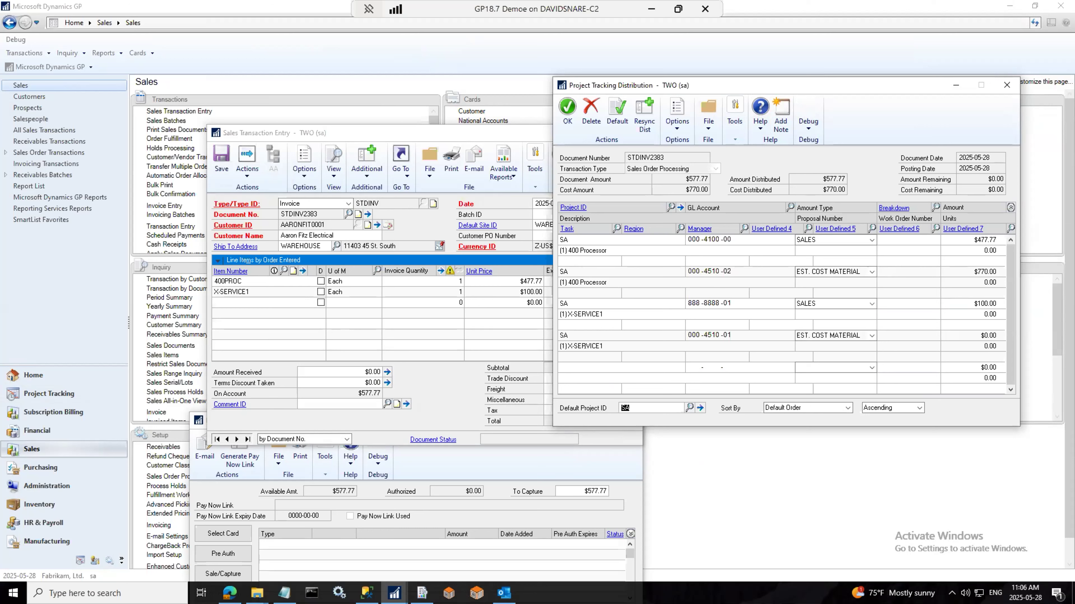
pyautogui.write('TESTPROJ01')
pyautogui.press('Tab')
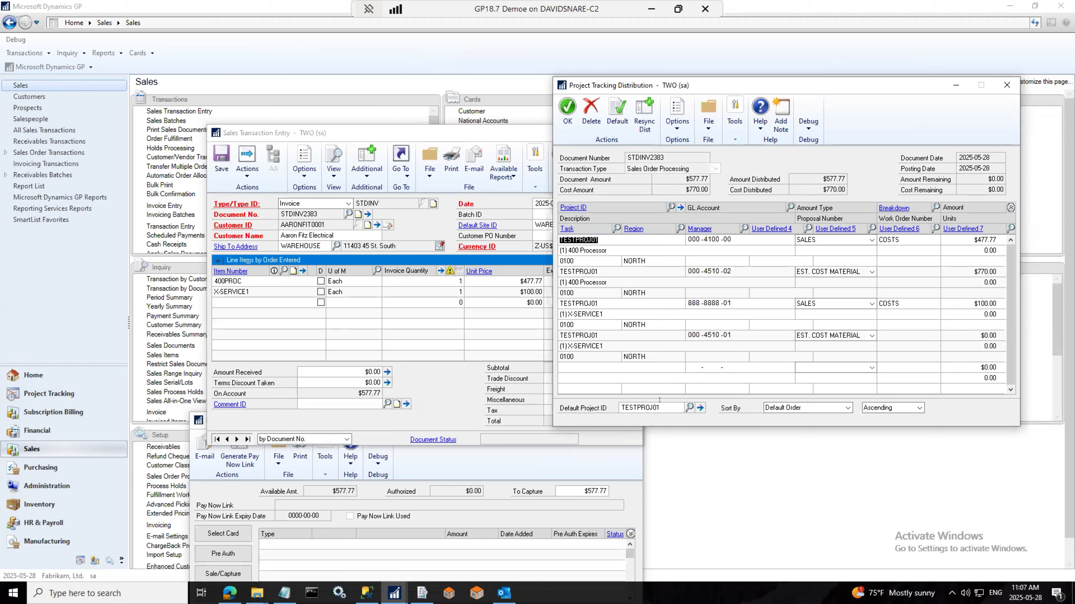
# Step: Change the X-SERVICE1 sales row's project to TESTPROJECT002
pyautogui.click(584, 273)
pyautogui.click(588, 304)
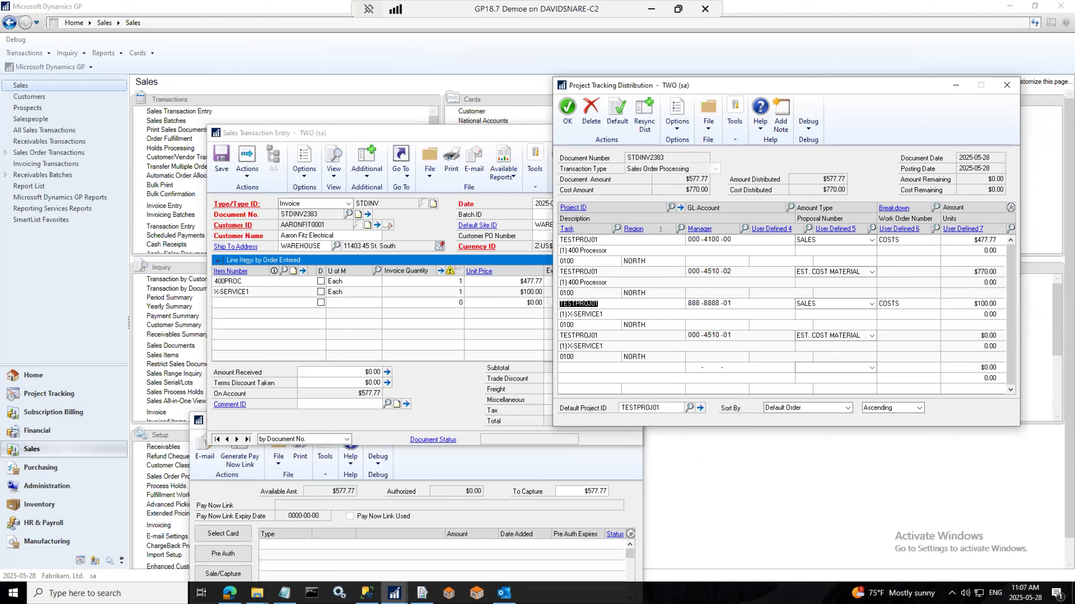
pyautogui.click(670, 207)
pyautogui.doubleClick(193, 297)
pyautogui.click(597, 303)
pyautogui.click(585, 329)
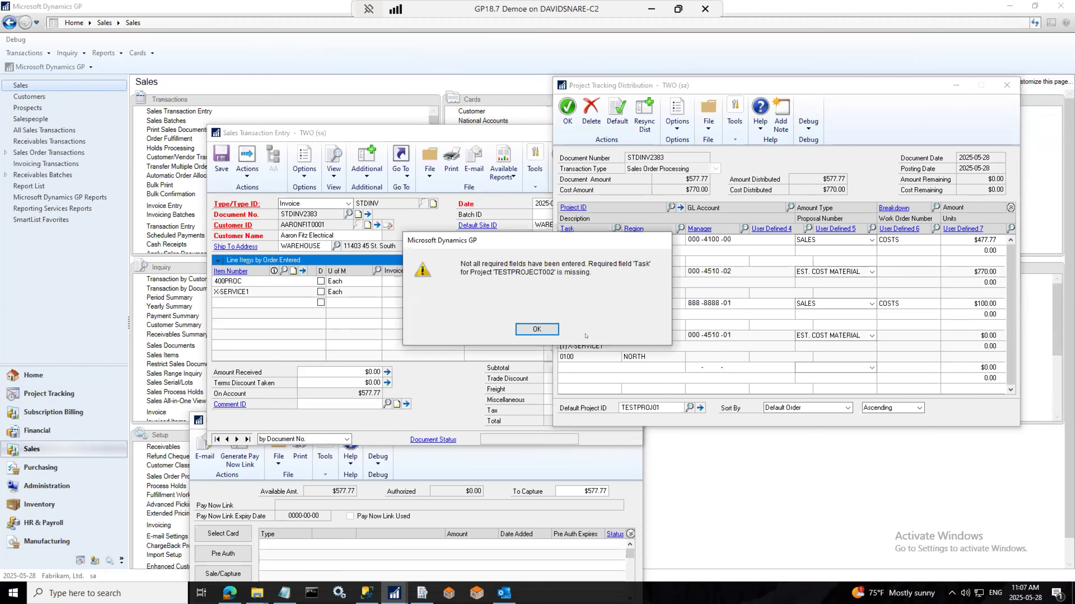
pyautogui.click(550, 329)
# Step: Give the X-SERVICE1 row task 0250 and region WEST
pyautogui.click(605, 318)
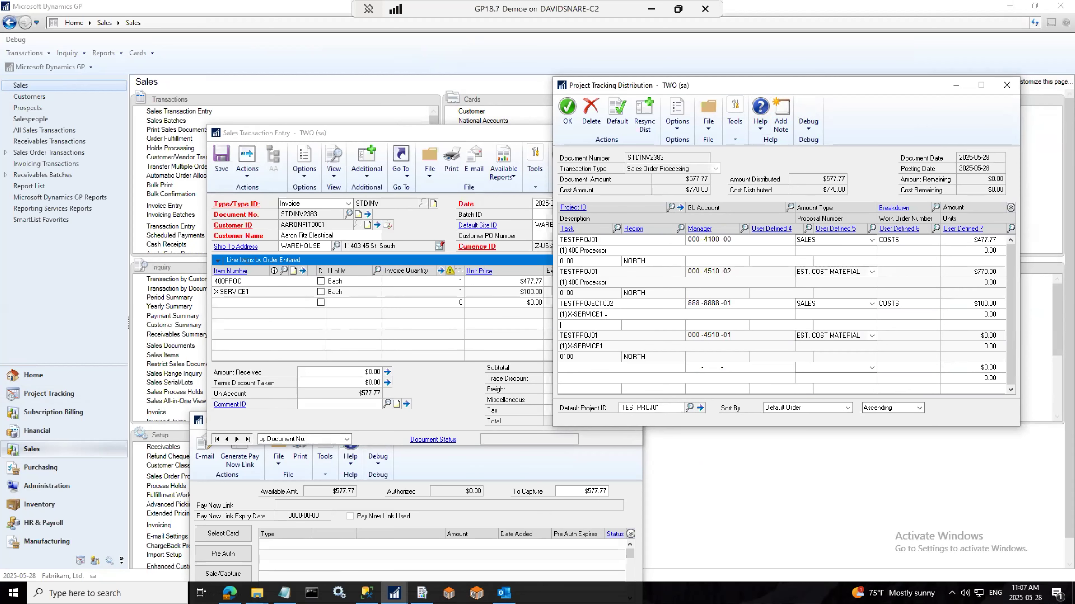
pyautogui.click(618, 228)
pyautogui.doubleClick(199, 279)
pyautogui.click(679, 229)
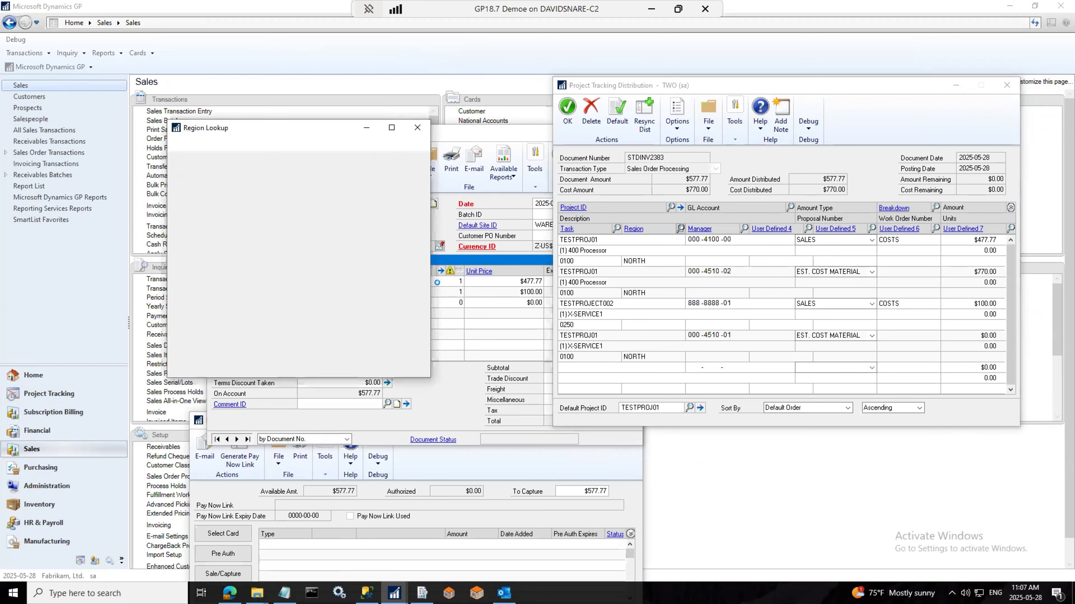
pyautogui.click(191, 289)
pyautogui.doubleClick(192, 288)
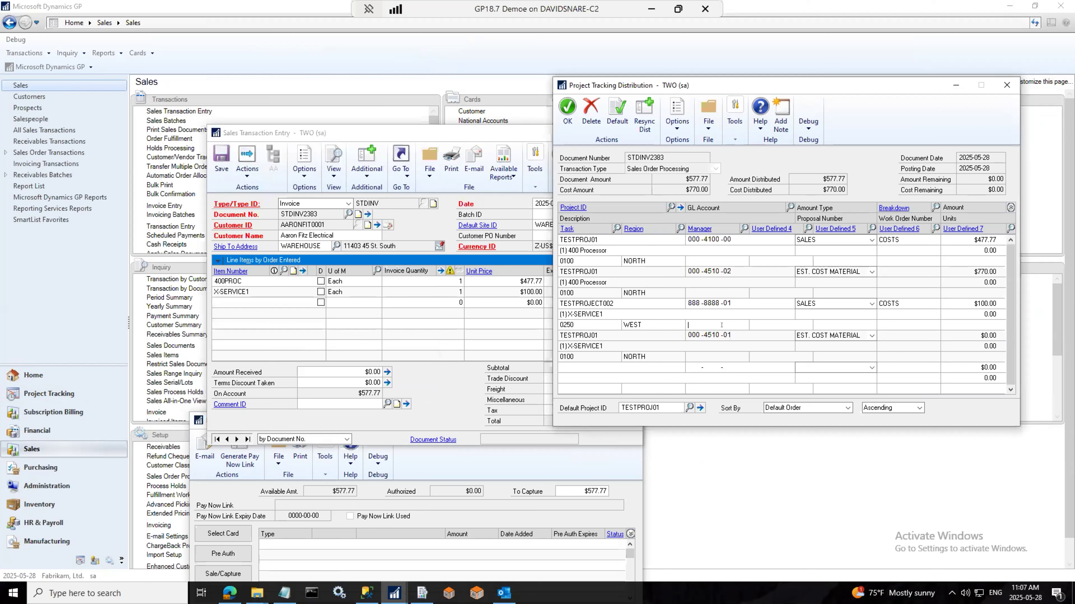
pyautogui.click(578, 332)
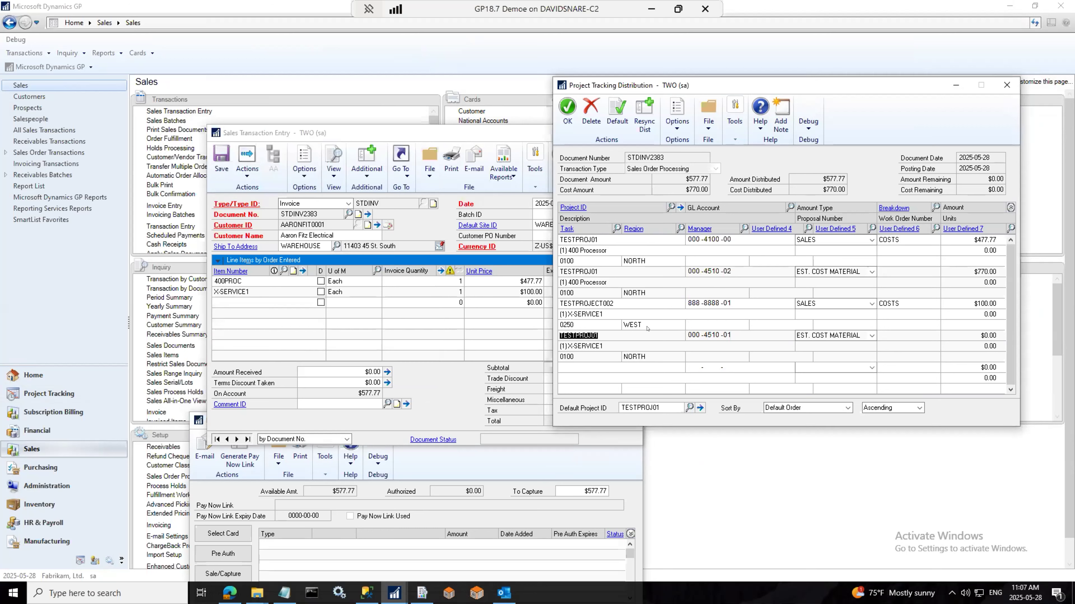
pyautogui.click(910, 304)
pyautogui.click(902, 239)
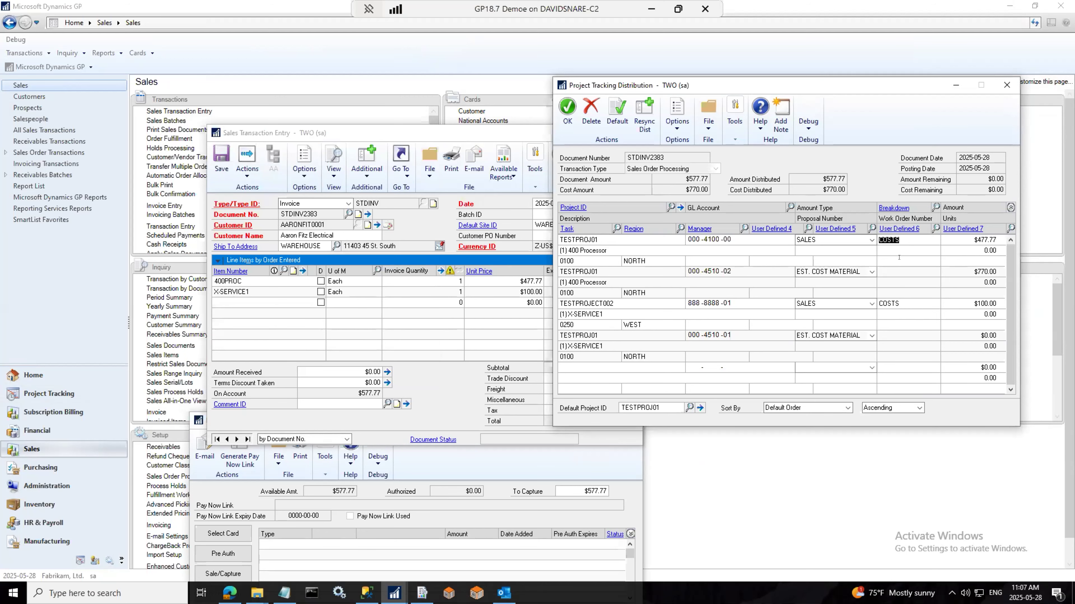
pyautogui.click(31, 317)
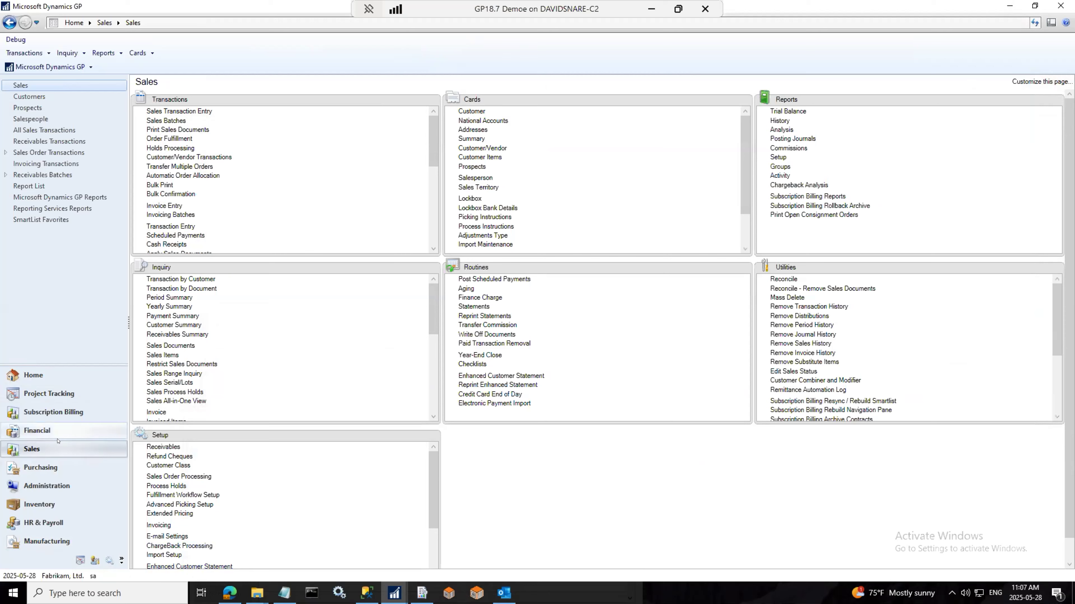
# Step: Check Project Tracking Setup and its Options, then restore the Project Tracking Distribution window
pyautogui.click(64, 394)
pyautogui.click(165, 456)
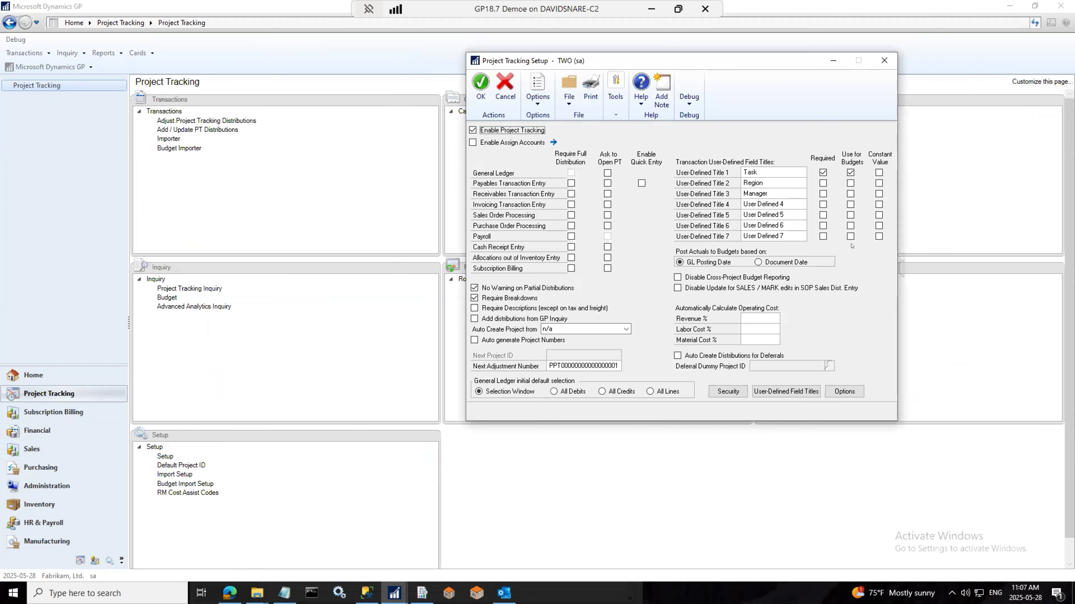
pyautogui.click(844, 391)
pyautogui.click(407, 83)
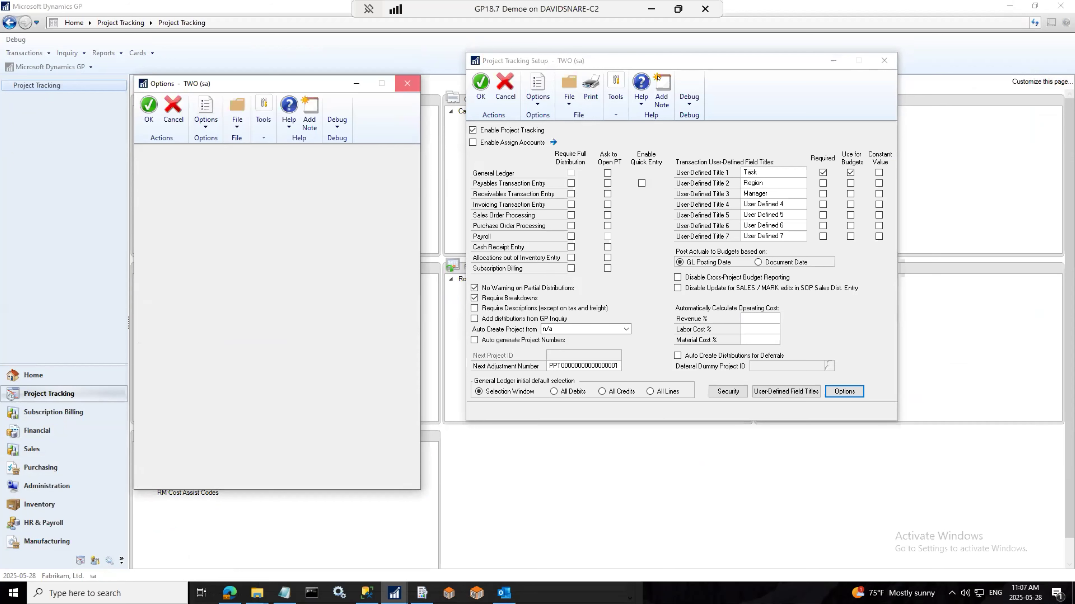
pyautogui.click(884, 61)
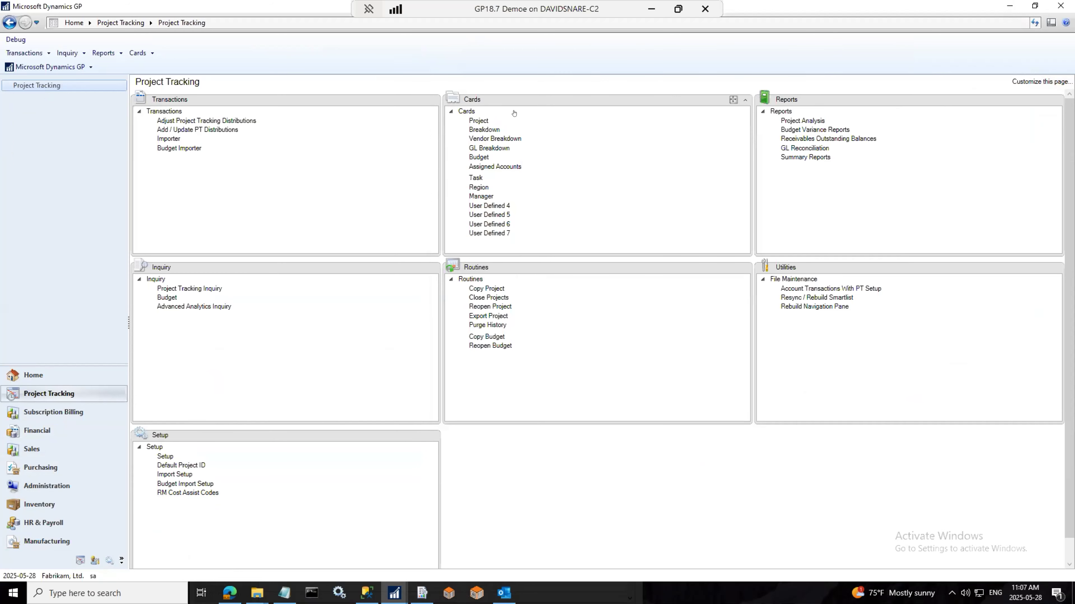
pyautogui.click(394, 593)
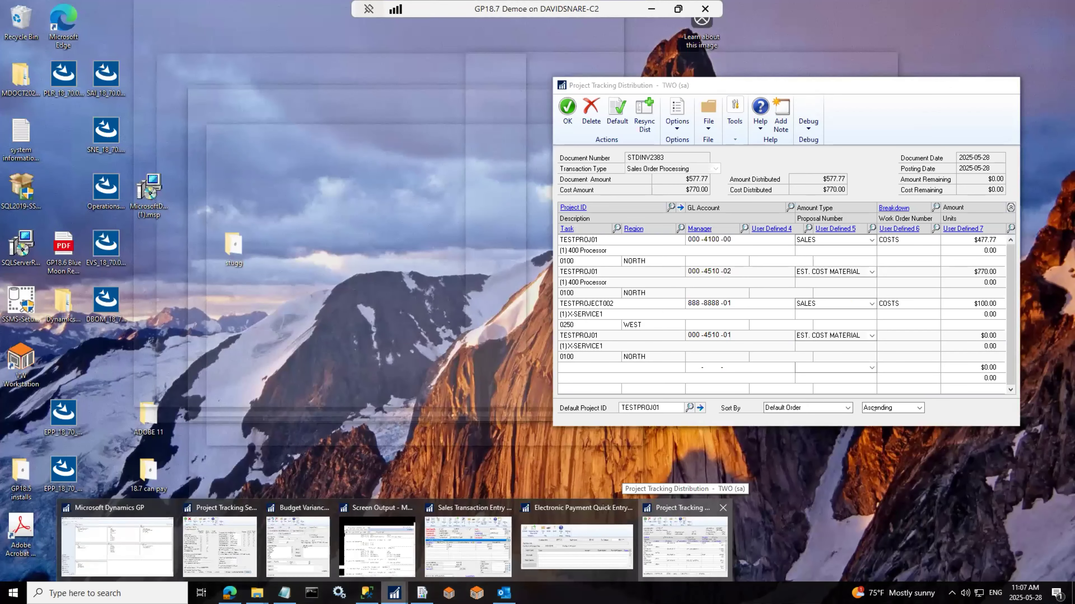
pyautogui.click(674, 543)
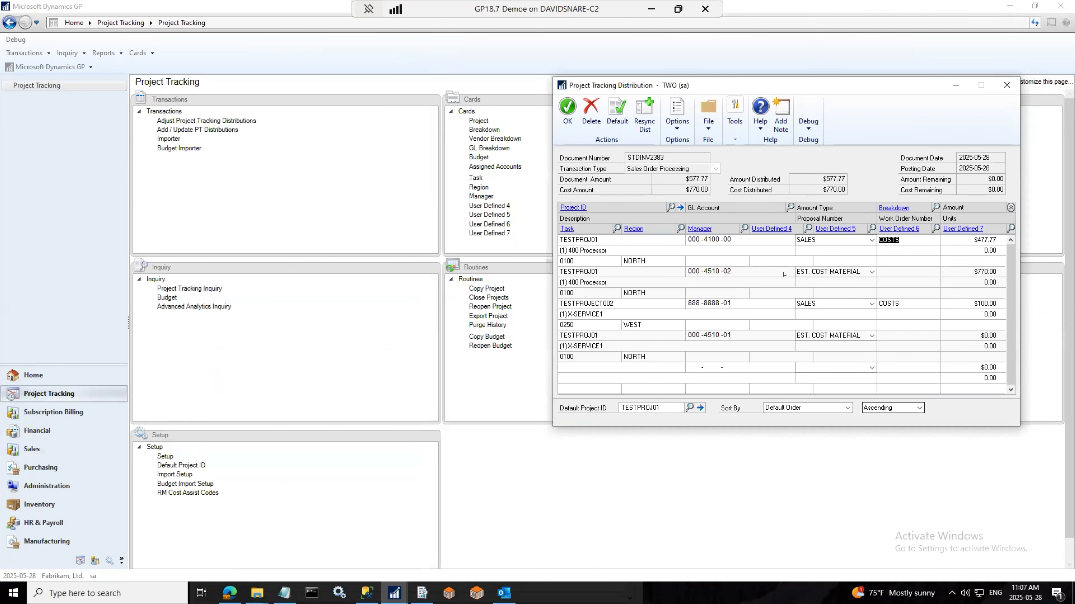
# Step: Try saving the distributions, cancel at the missing-breakdown warning, and look up breakdown codes
pyautogui.click(588, 236)
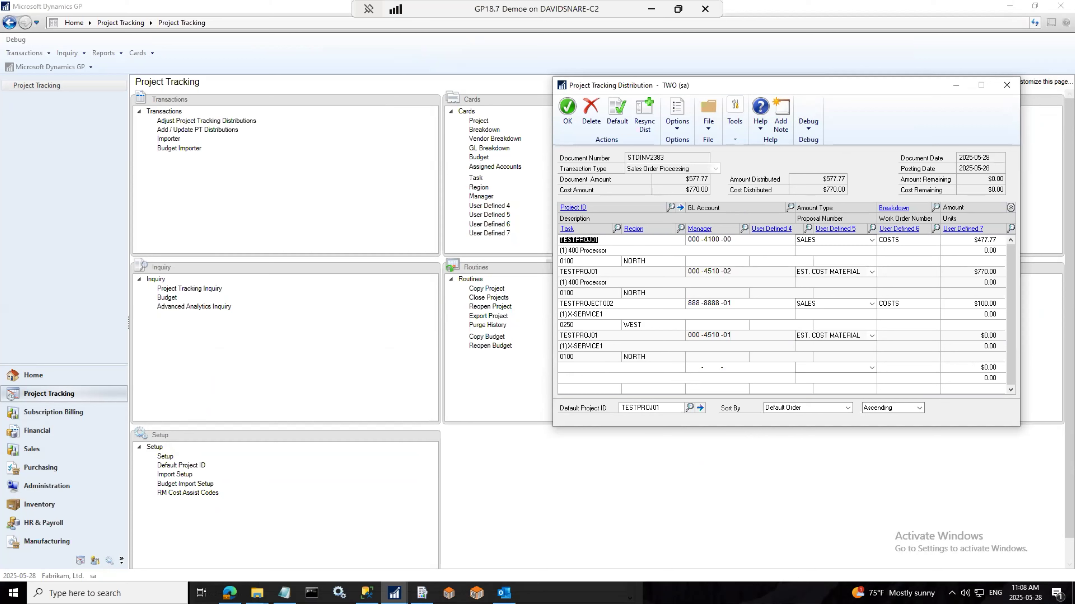
pyautogui.click(567, 109)
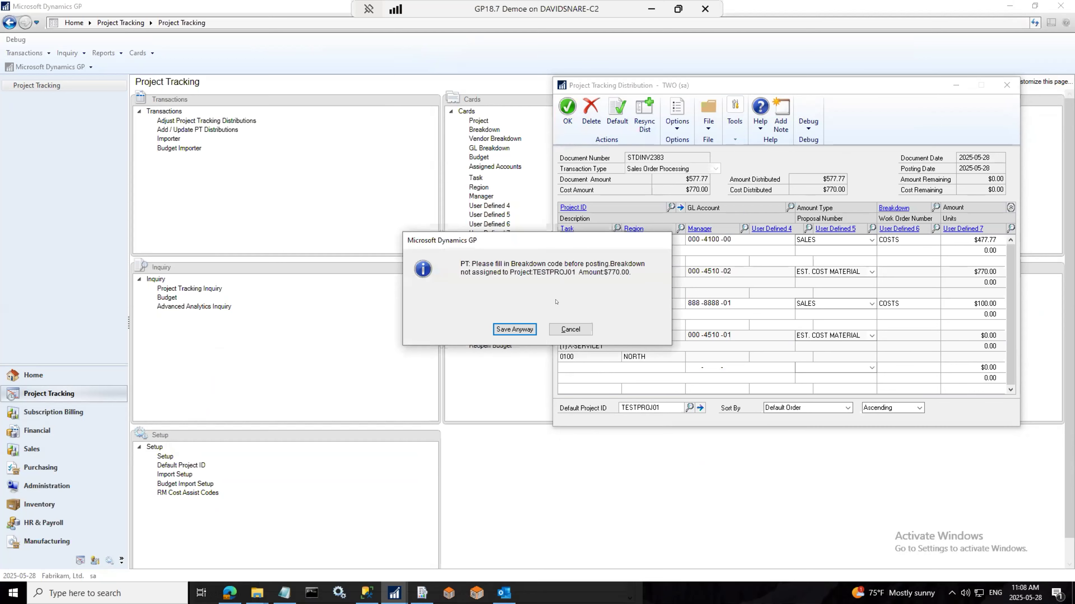
pyautogui.click(570, 330)
pyautogui.click(935, 207)
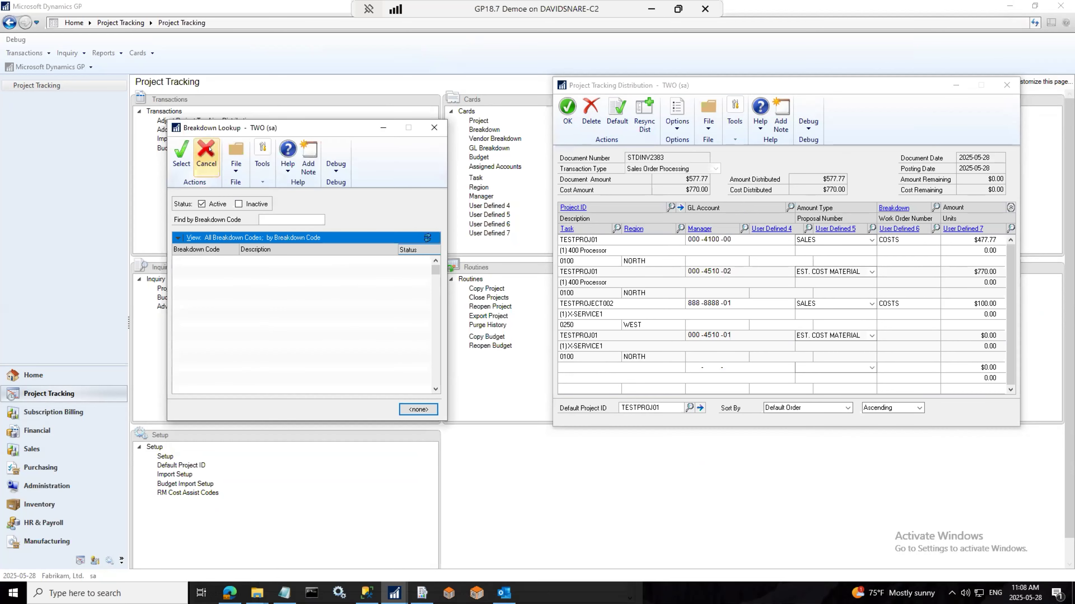
# Step: Make 0045 the default EST. COST MATERIAL breakdown for TESTPROJ01 and save the project
pyautogui.click(209, 149)
pyautogui.click(584, 271)
pyautogui.click(574, 207)
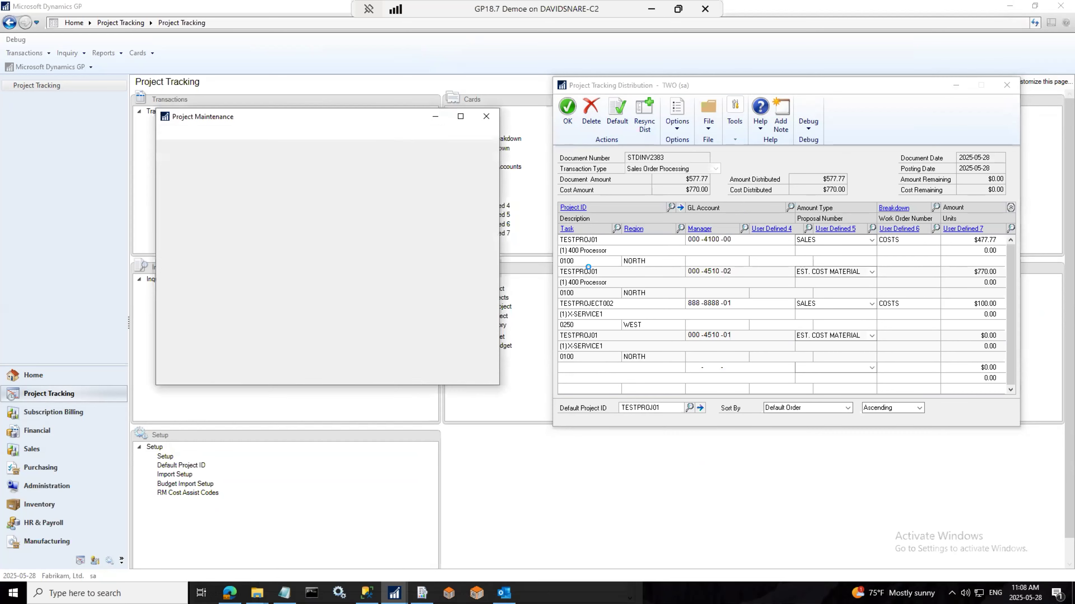
pyautogui.click(318, 396)
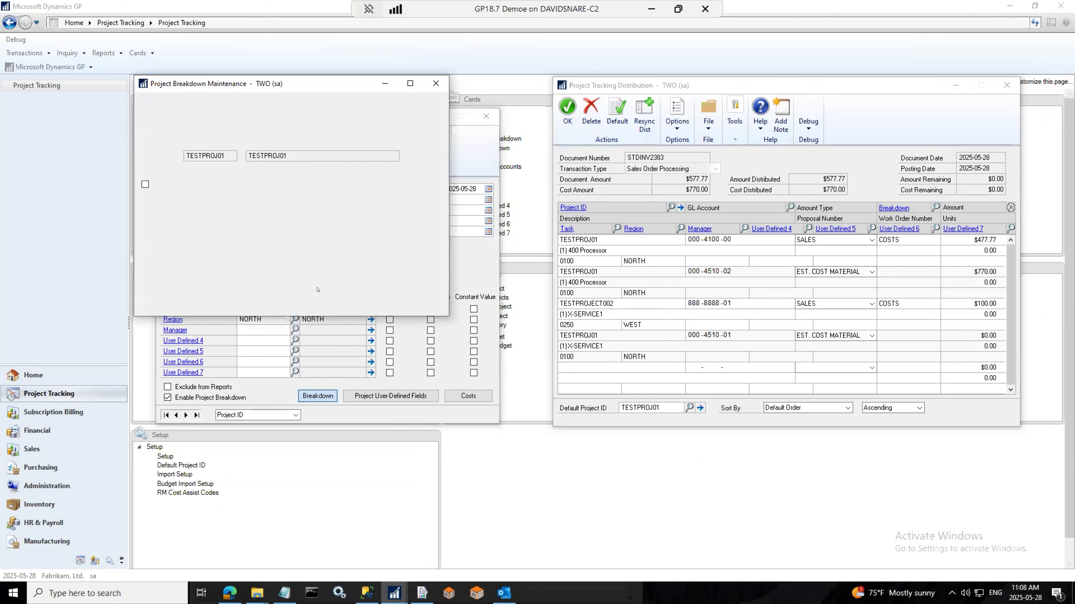
pyautogui.click(235, 166)
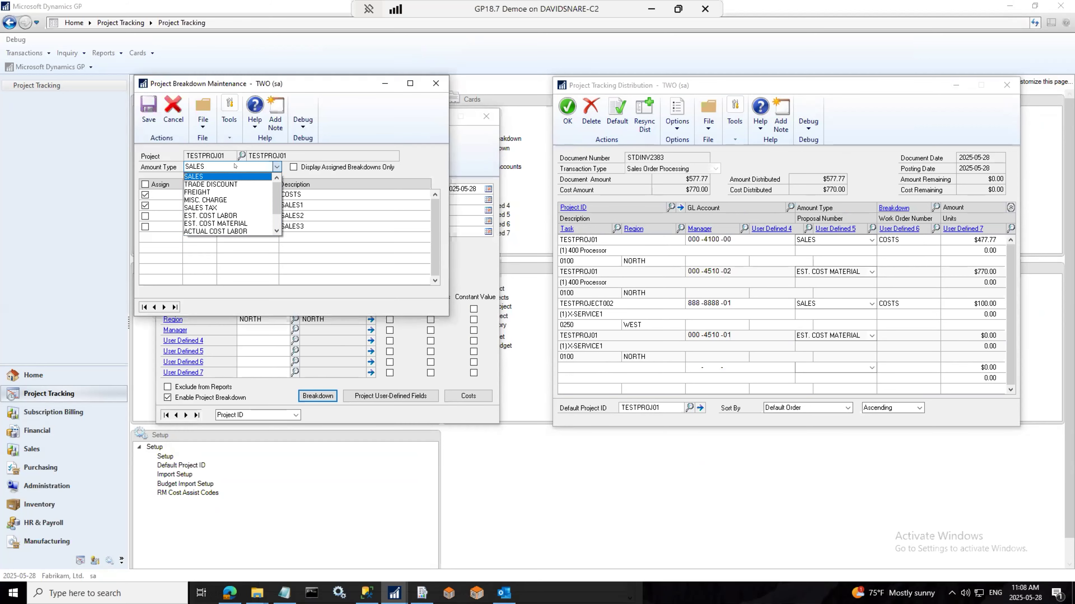
pyautogui.click(218, 222)
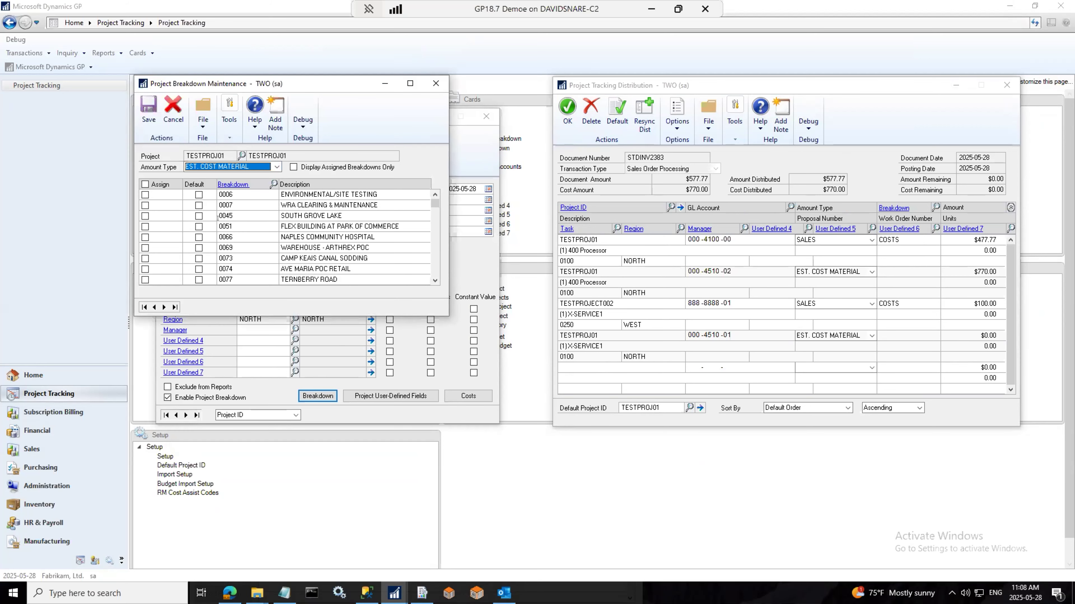
pyautogui.click(199, 216)
pyautogui.click(149, 111)
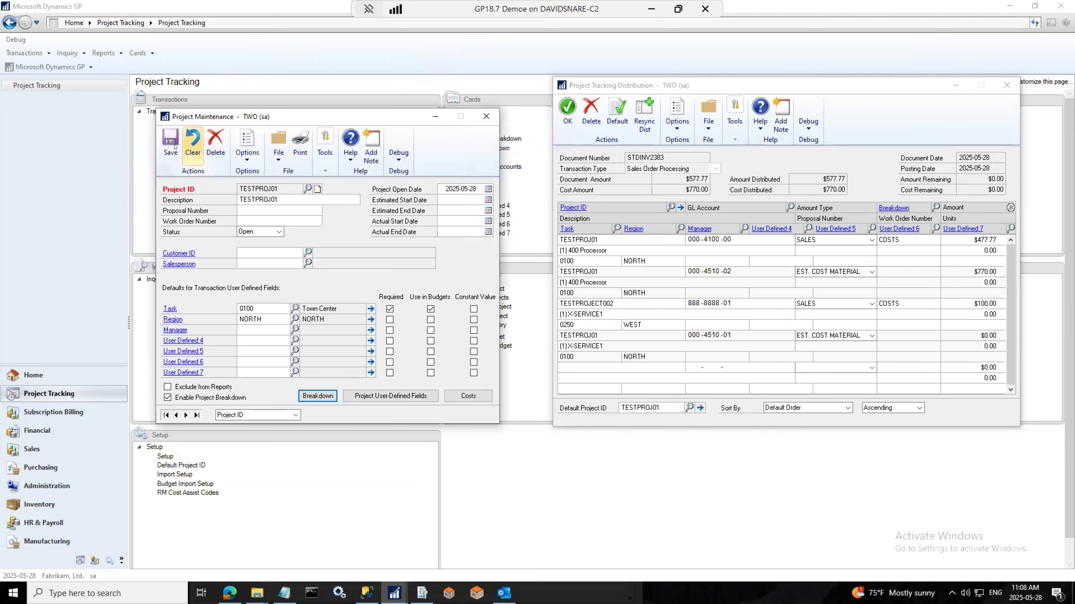
pyautogui.click(175, 146)
# Step: Assign breakdown 0045 SOUTH GROVE LAKE to the cost-material distribution lines and accept the distributions
pyautogui.click(890, 267)
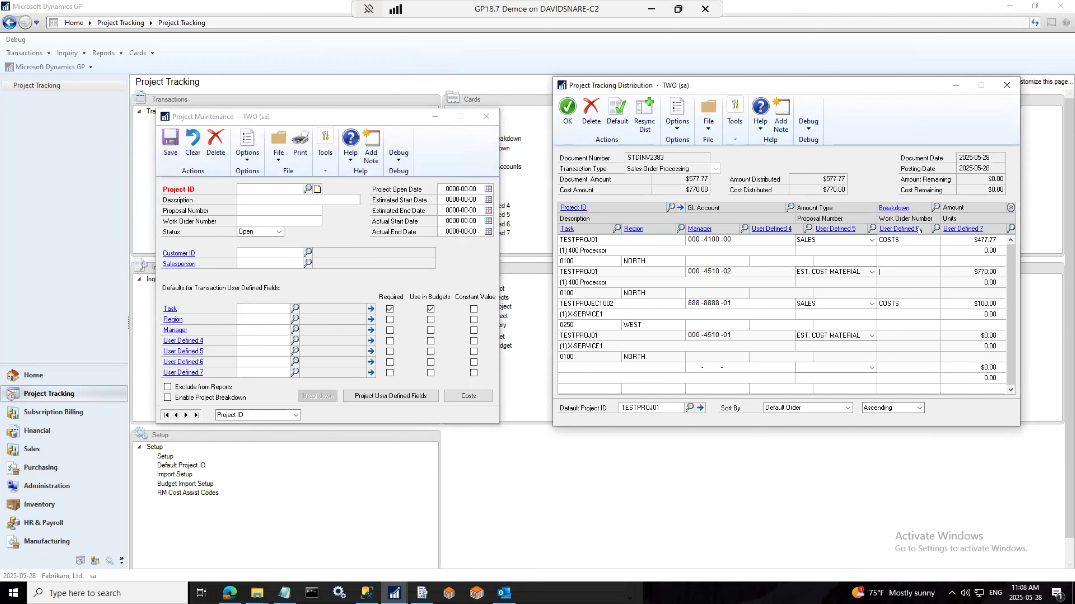
pyautogui.click(935, 207)
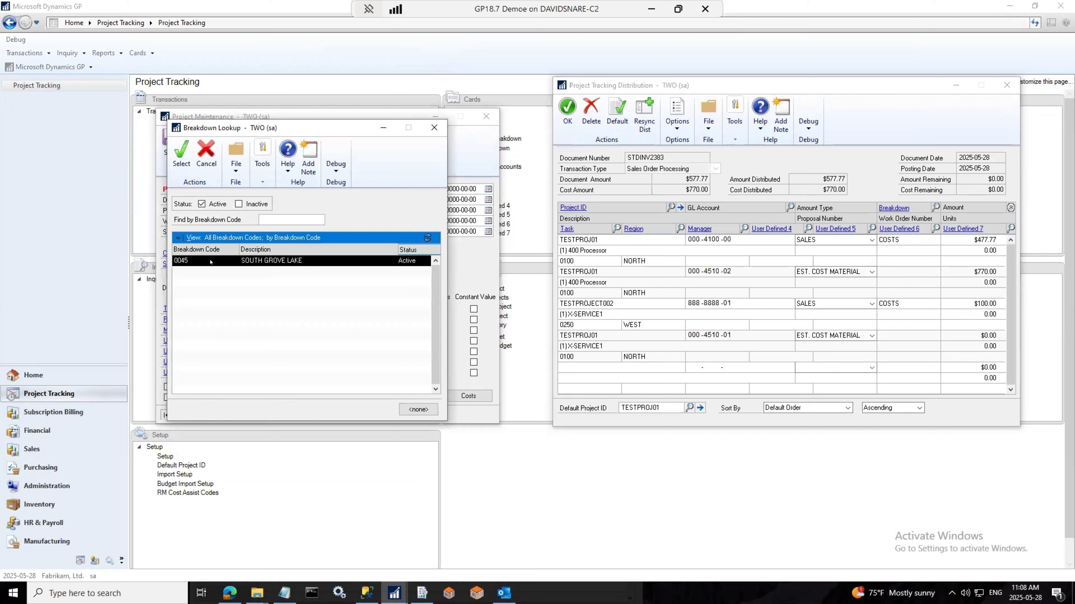
pyautogui.doubleClick(210, 262)
pyautogui.click(891, 335)
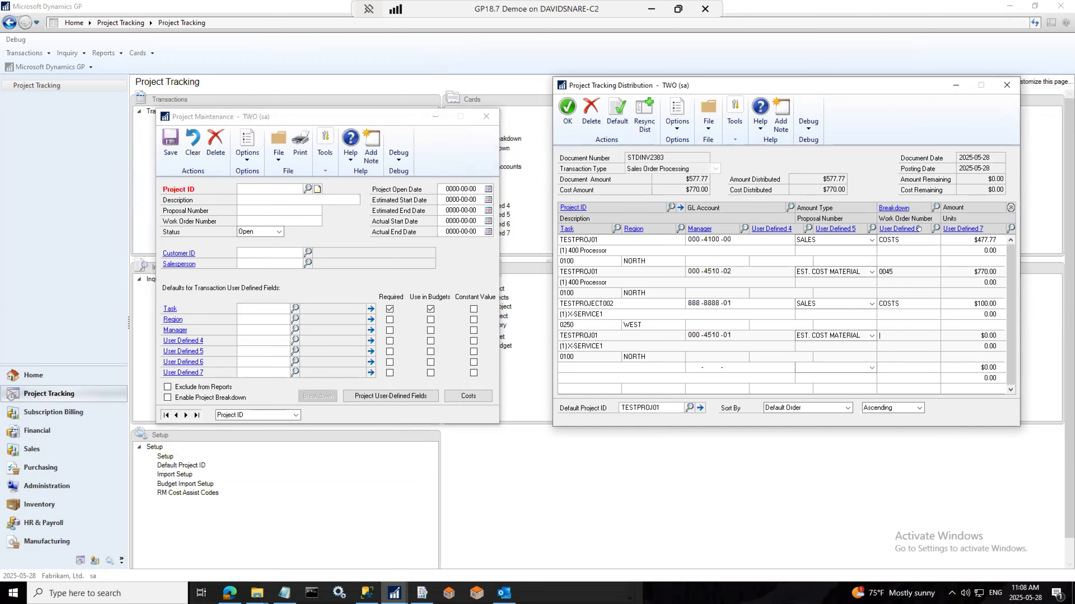
pyautogui.click(935, 207)
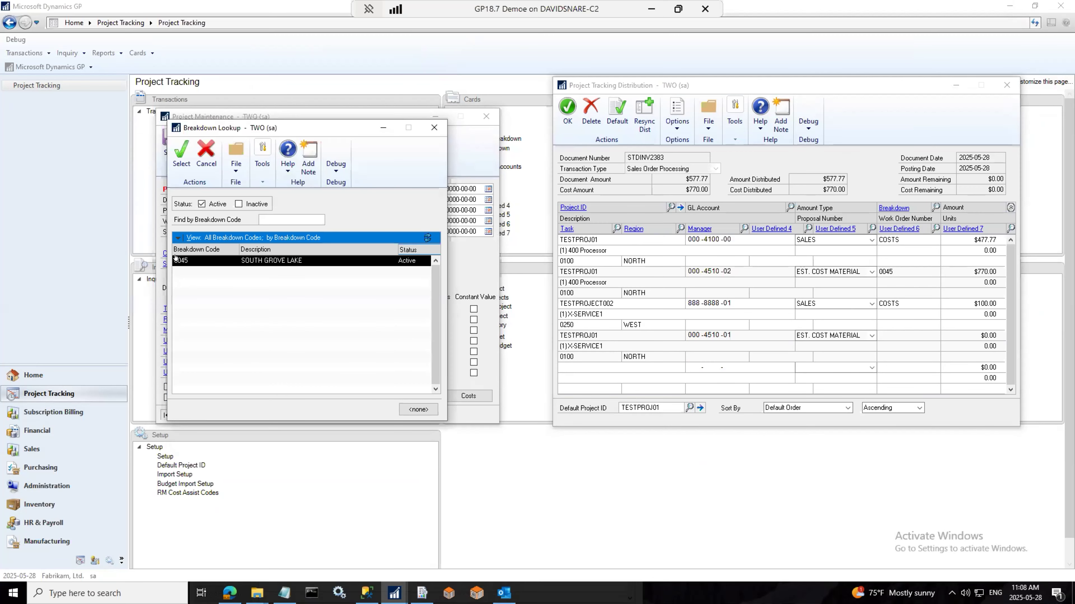
pyautogui.press('Escape')
pyautogui.click(568, 113)
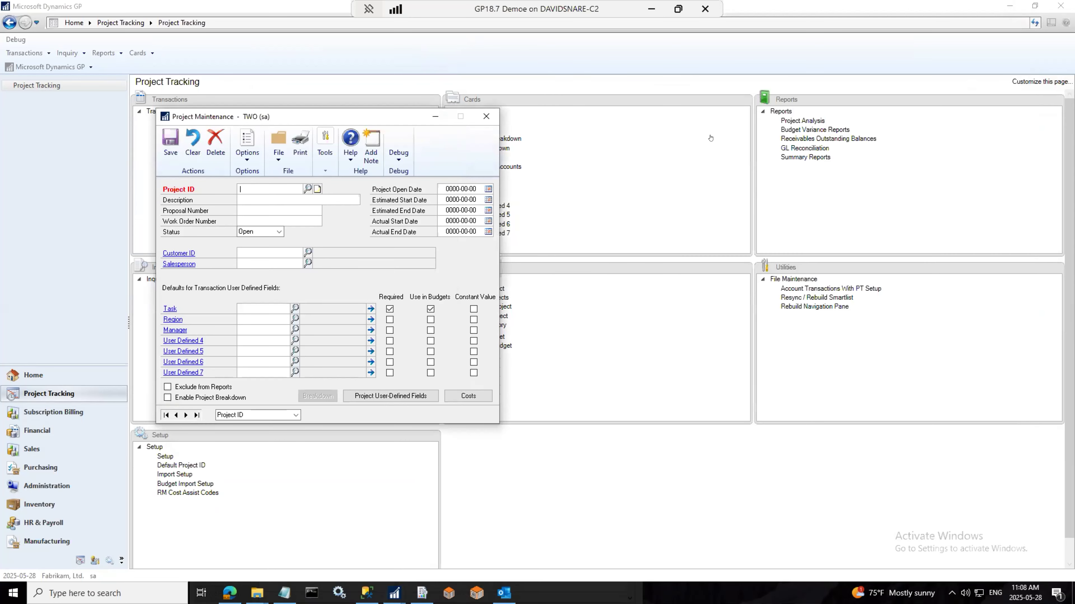
pyautogui.click(435, 116)
# Step: Post sales invoice STDINV2383 ($577.77) from Sales Transaction Entry
pyautogui.click(395, 593)
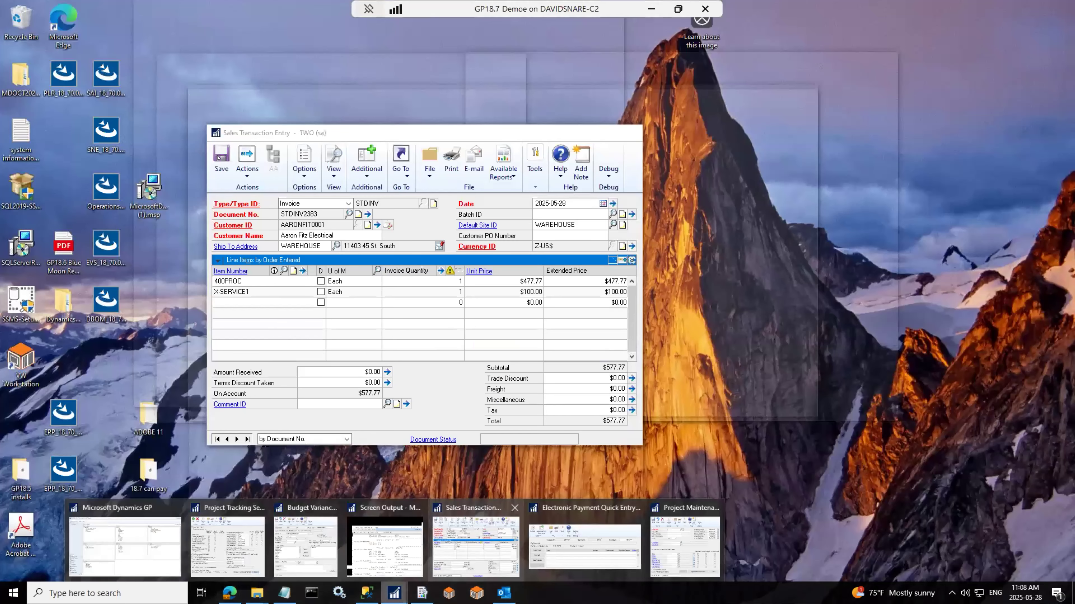
pyautogui.click(478, 541)
pyautogui.click(247, 163)
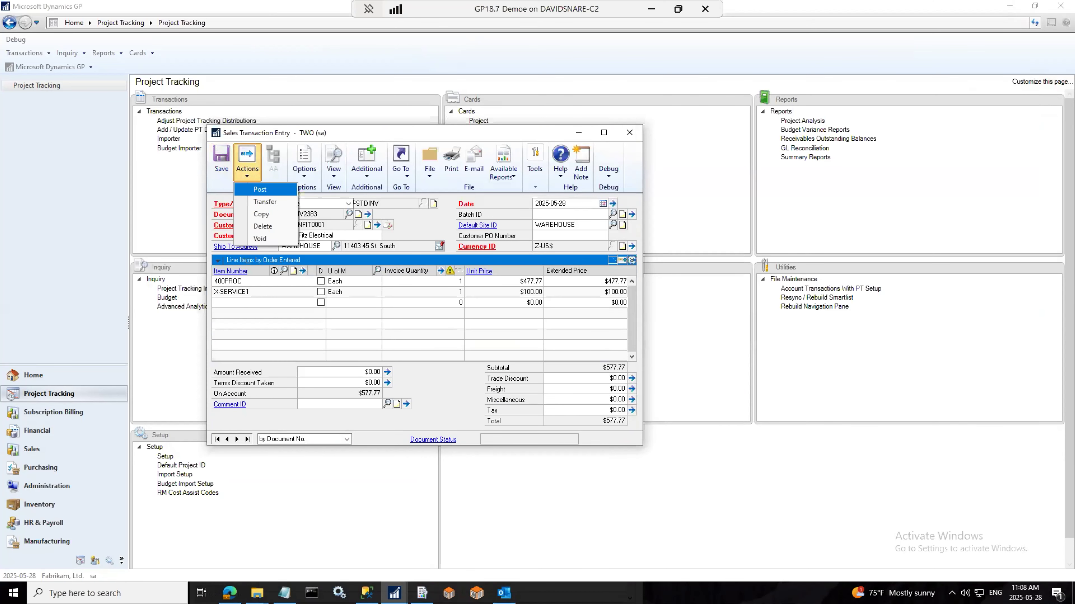
pyautogui.click(260, 189)
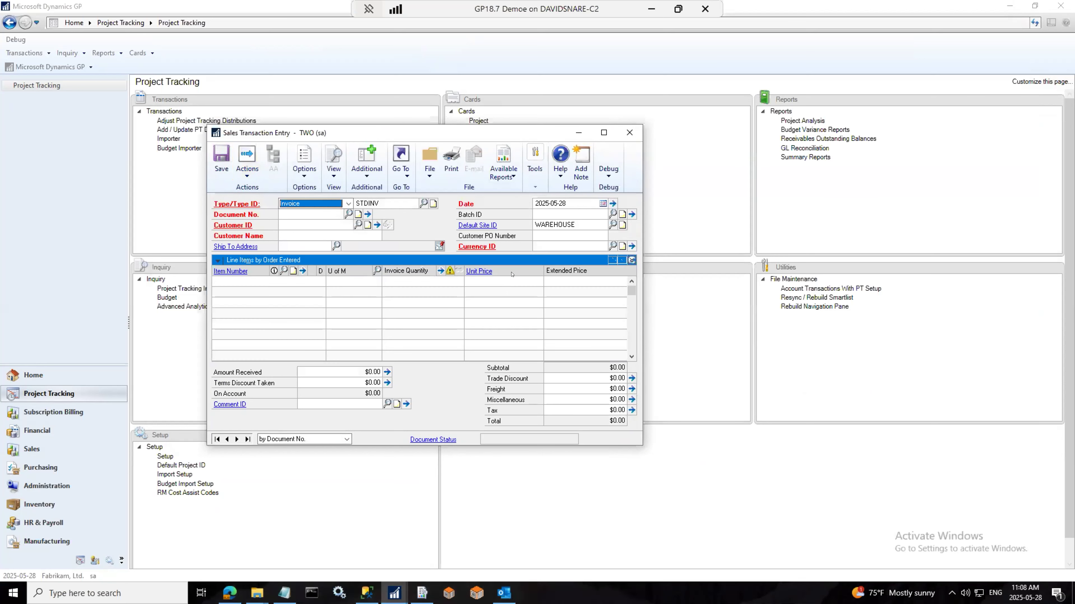
# Step: Skip printing every posting journal, through the General Posting Journal, and close the invoice window
pyautogui.click(629, 133)
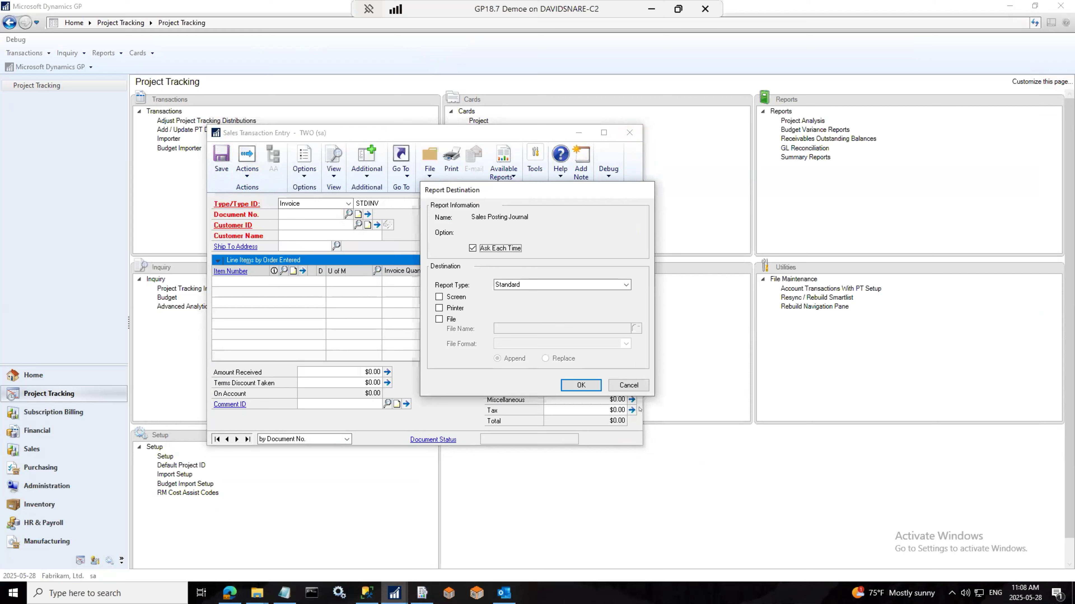
pyautogui.click(637, 386)
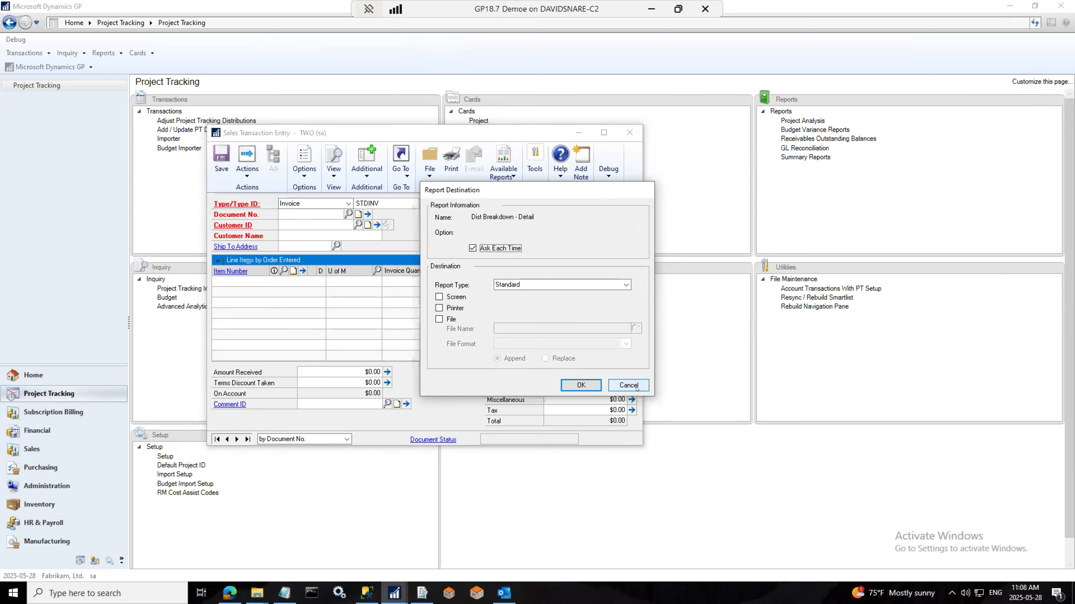
pyautogui.click(637, 386)
pyautogui.click(636, 386)
pyautogui.click(637, 386)
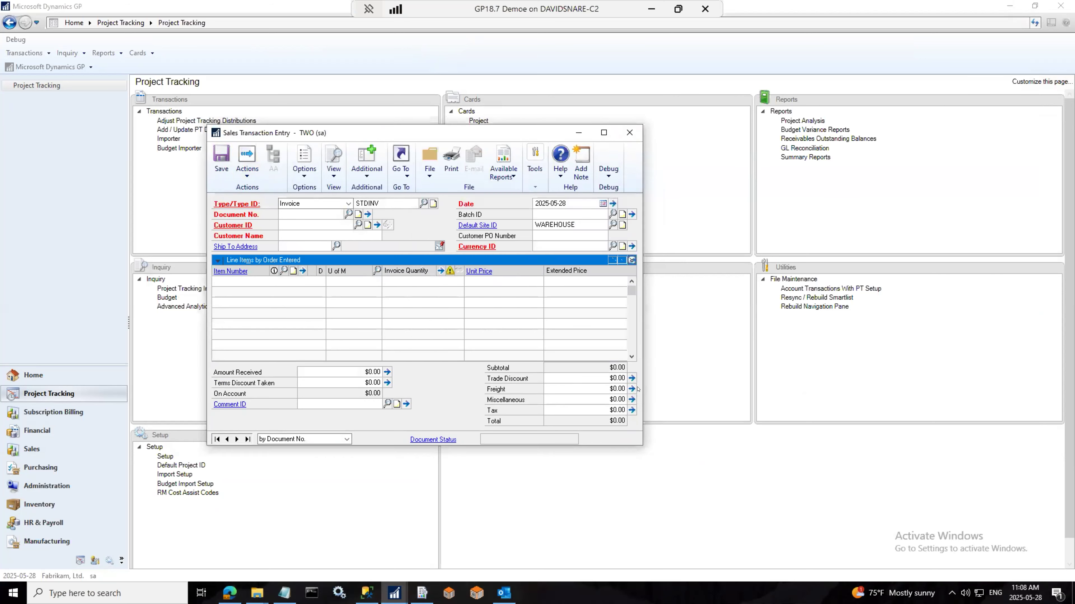
pyautogui.click(629, 385)
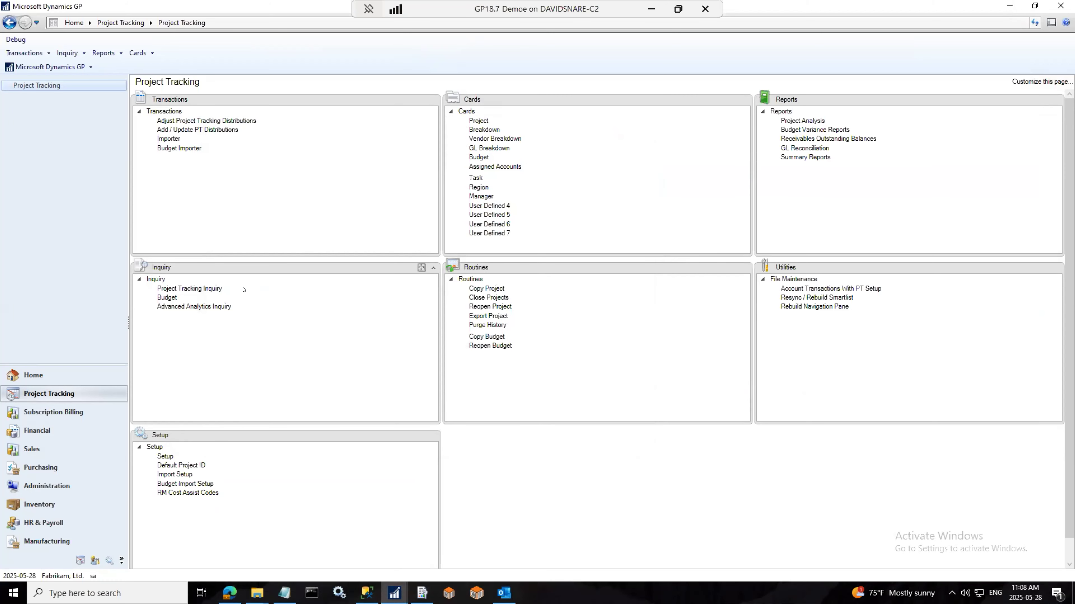
# Step: Load TESTPROJECT002 in Project Tracking Inquiry and open the Advanced Analytics Detail Inquiry
pyautogui.click(193, 291)
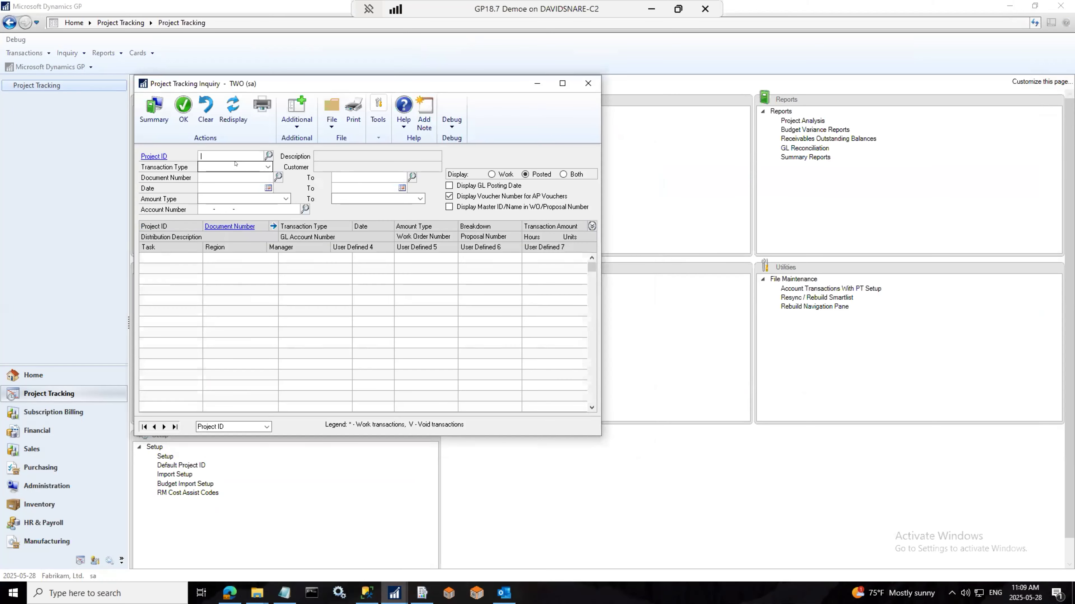
pyautogui.click(237, 165)
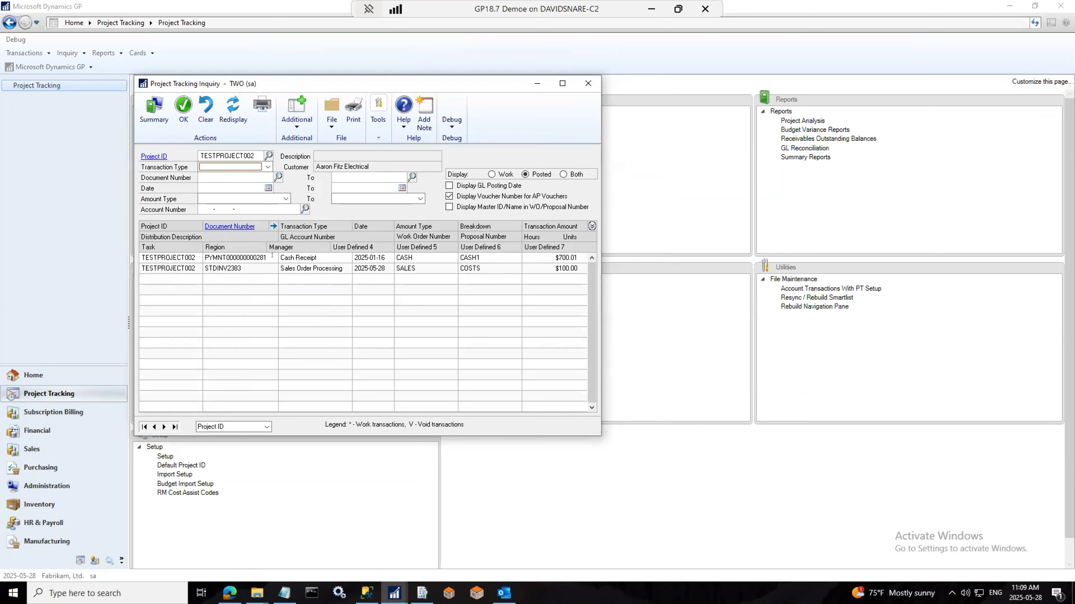
pyautogui.moveTo(467, 80); pyautogui.dragTo(790, 91)
pyautogui.click(208, 307)
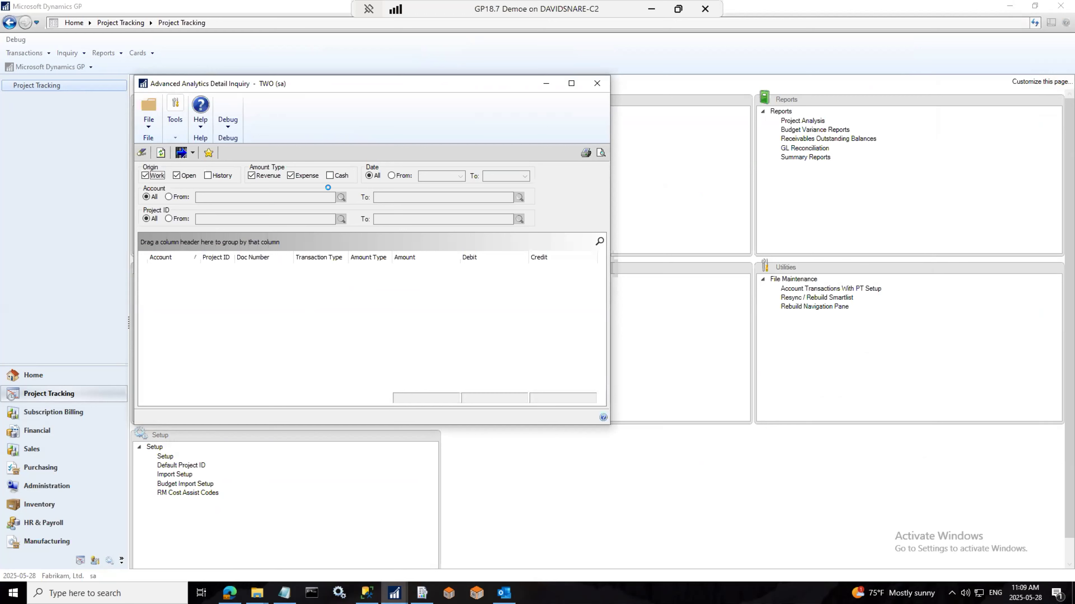
# Step: Include Cash and limit the Project ID range to TESTPROJECT002 through TESTPROJECT002
pyautogui.click(329, 173)
pyautogui.click(168, 218)
pyautogui.click(219, 218)
pyautogui.write('TESTPROJECT002')
pyautogui.click(397, 219)
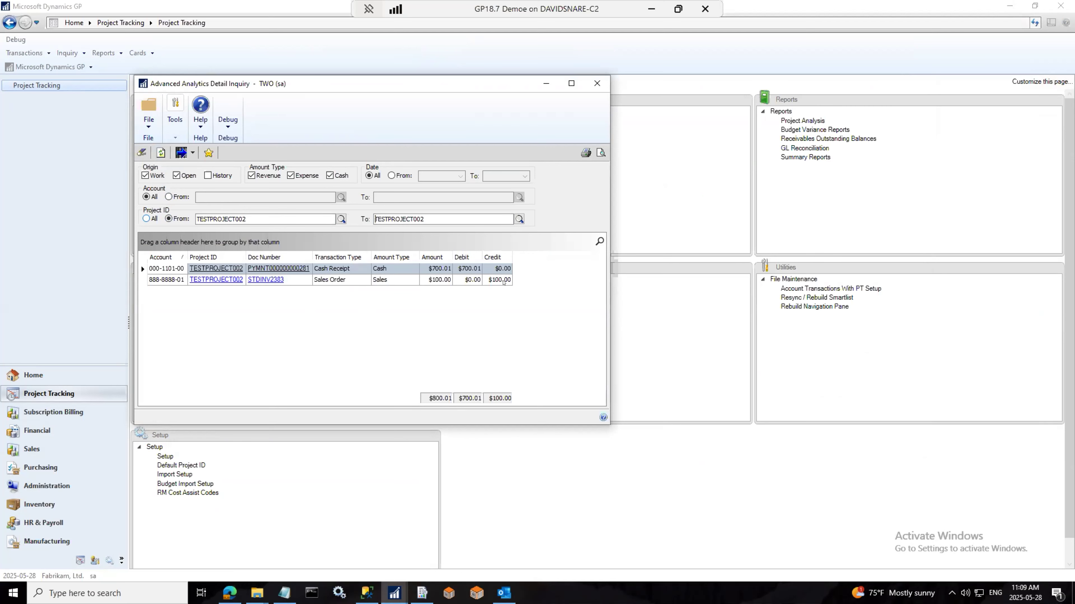
# Step: Add the Breakdown Code and Net Amount columns to the results grid via Column Chooser
pyautogui.rightClick(532, 257)
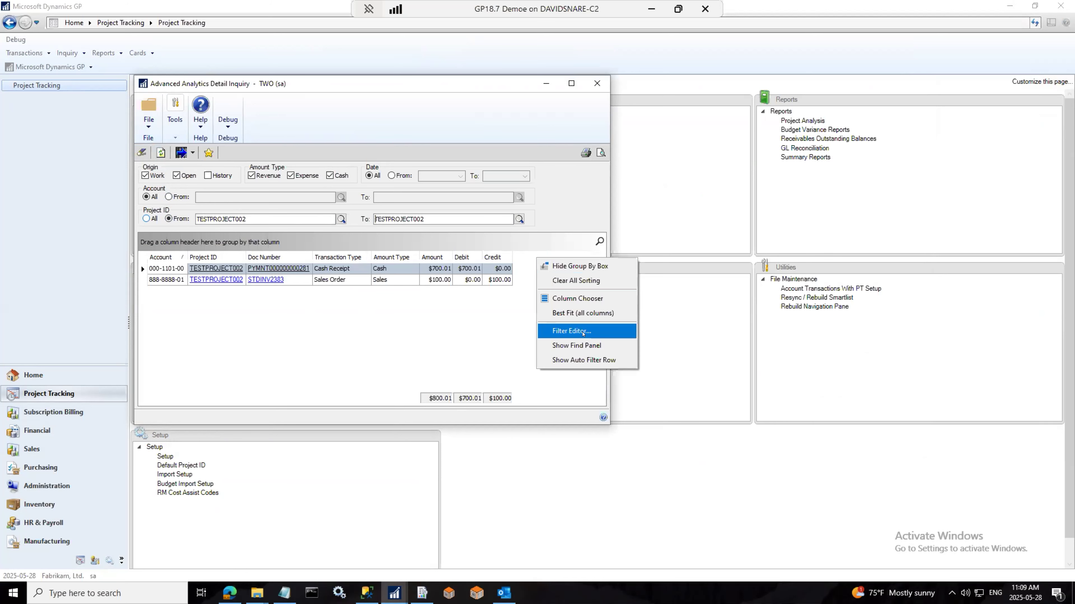
pyautogui.click(576, 298)
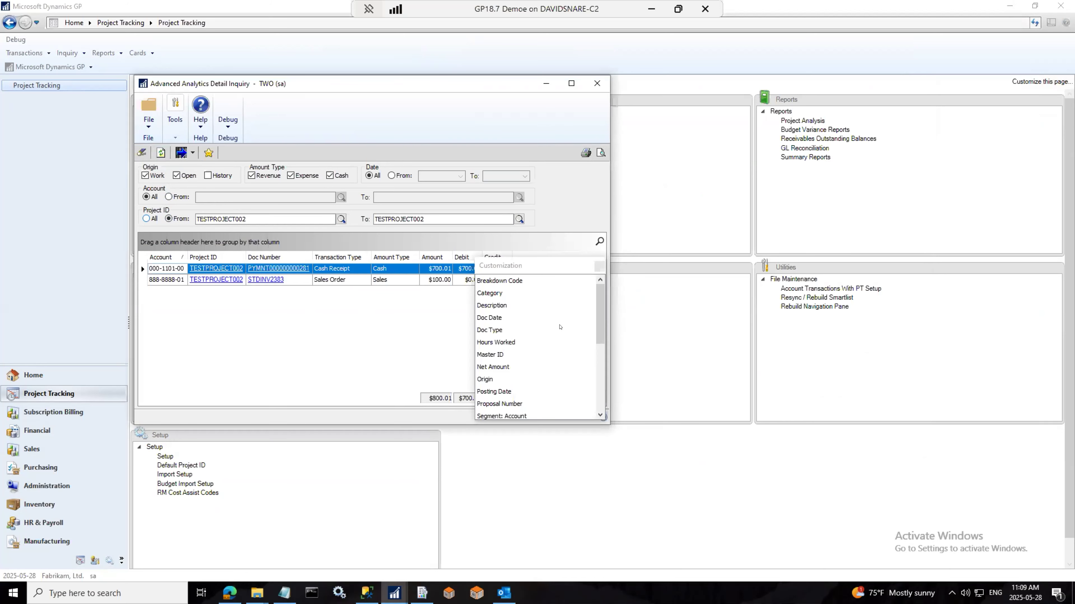
pyautogui.doubleClick(502, 281)
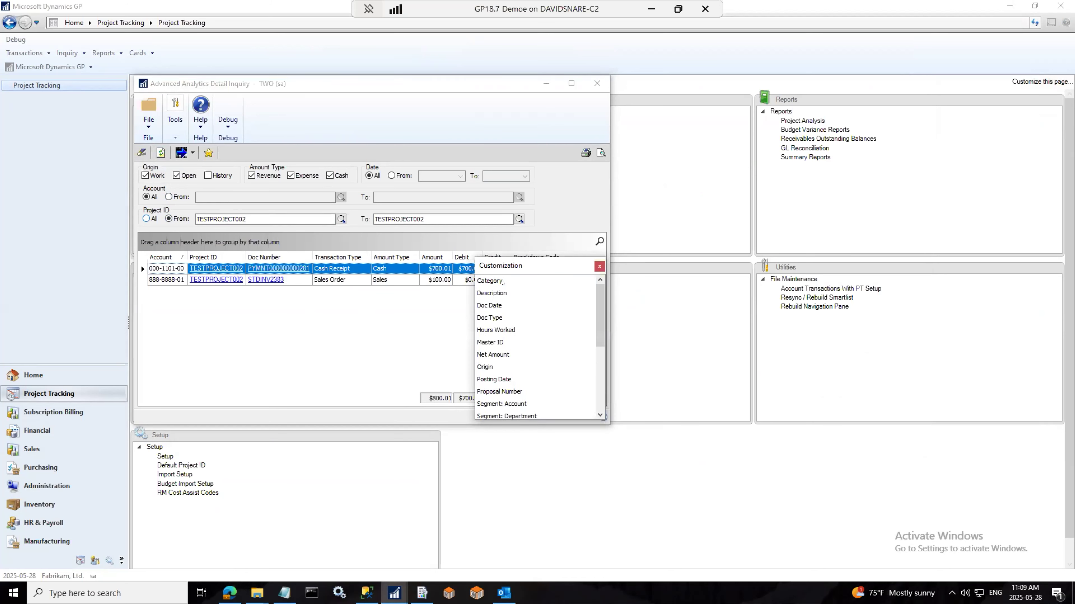
pyautogui.doubleClick(493, 354)
pyautogui.click(324, 353)
# Step: Group results by Doc Number and Transaction Type, expanding the cash receipt and STDINV2383 groups
pyautogui.moveTo(279, 256); pyautogui.dragTo(237, 245)
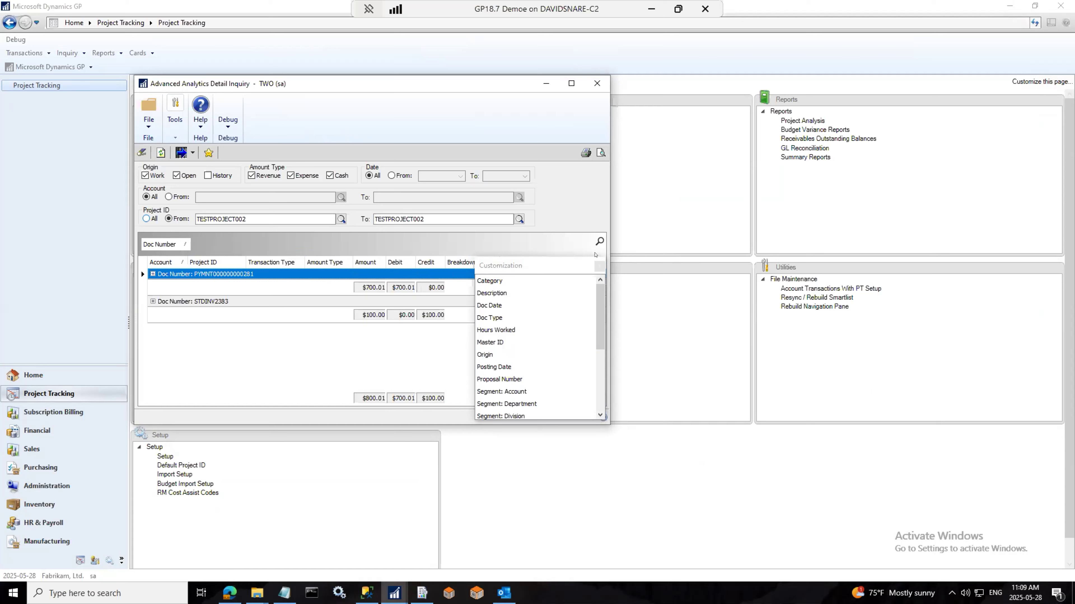
pyautogui.click(600, 264)
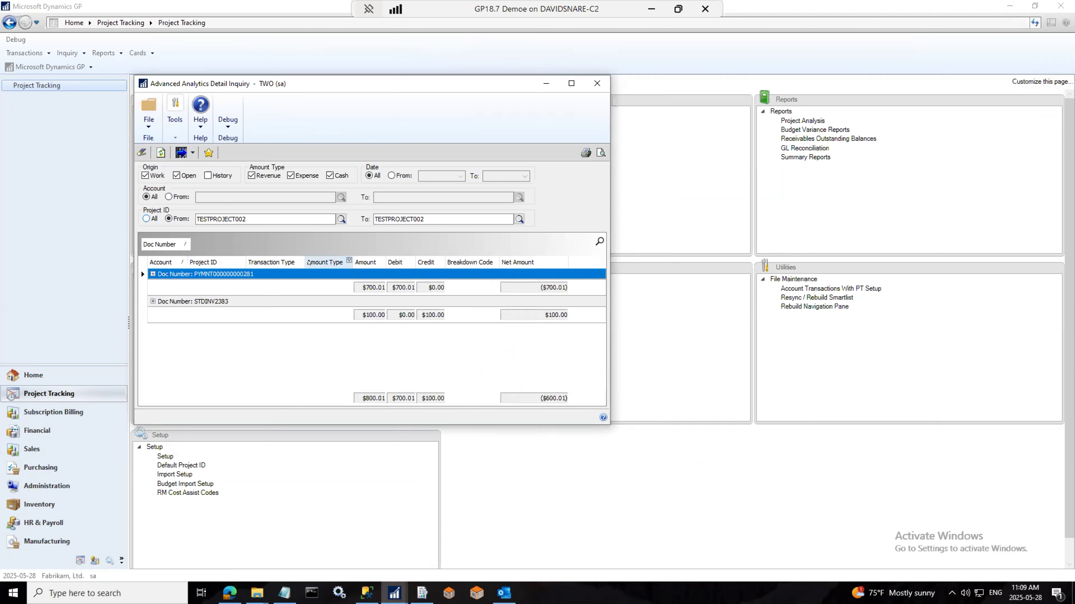
pyautogui.moveTo(242, 255); pyautogui.dragTo(220, 253)
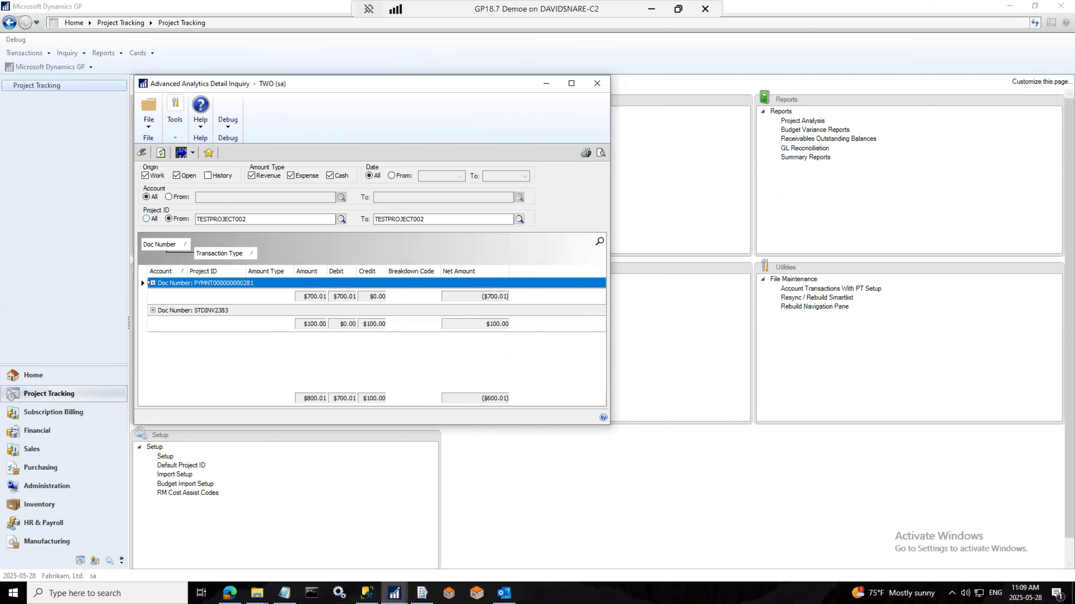
pyautogui.click(153, 283)
pyautogui.click(153, 338)
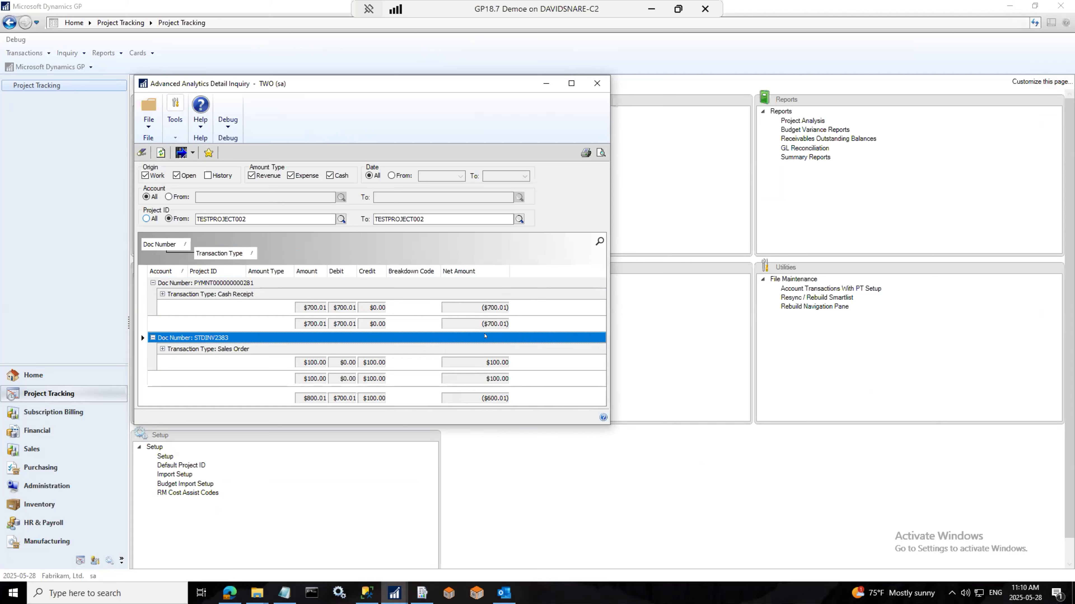
pyautogui.click(192, 153)
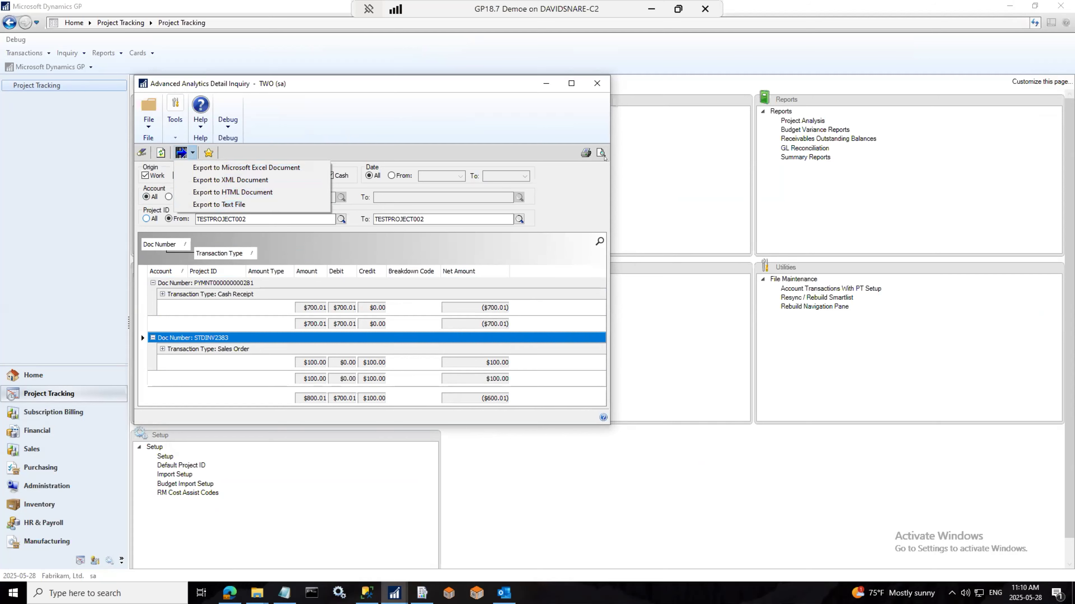
# Step: Print-preview the grouped results, a one-page report netting ($600.01), then close the preview
pyautogui.click(587, 181)
pyautogui.click(601, 153)
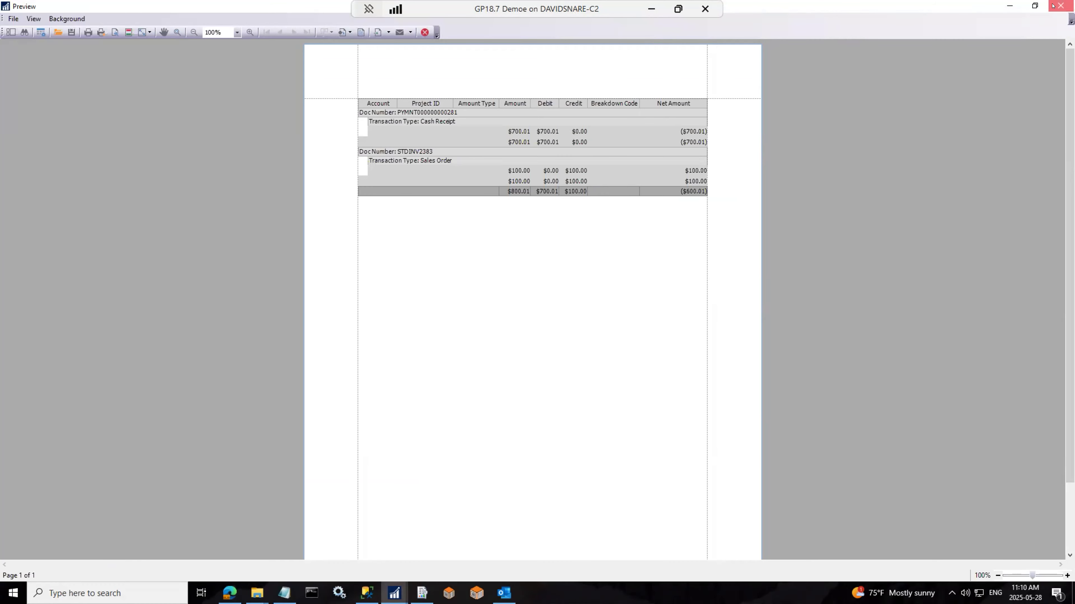
pyautogui.click(1061, 5)
# Step: Load the saved TEST Project Analysis report option and print it, dismissing the SQL errors
pyautogui.click(595, 83)
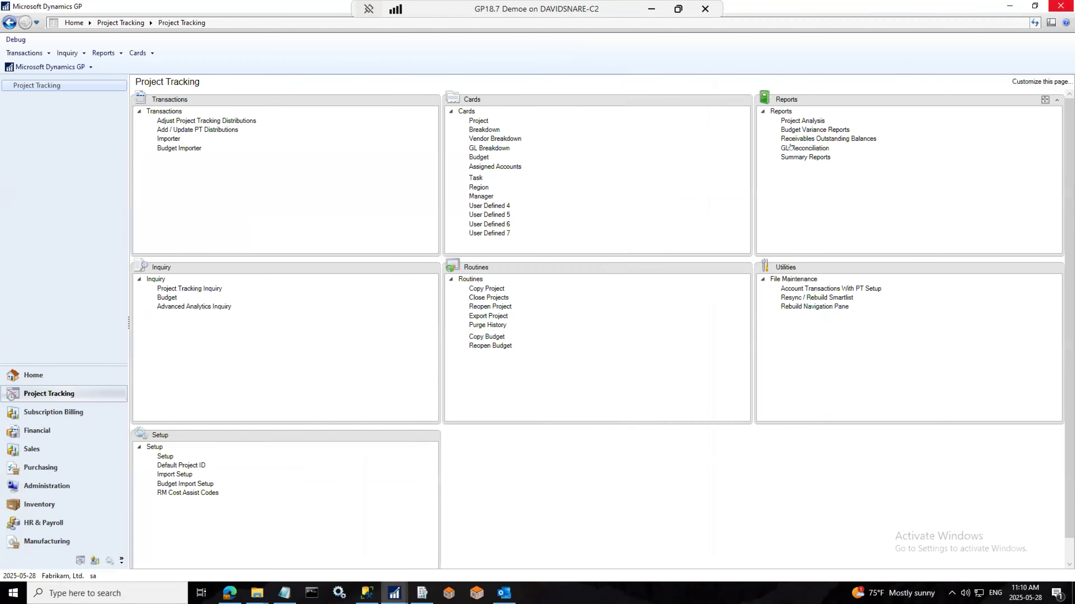
pyautogui.click(791, 121)
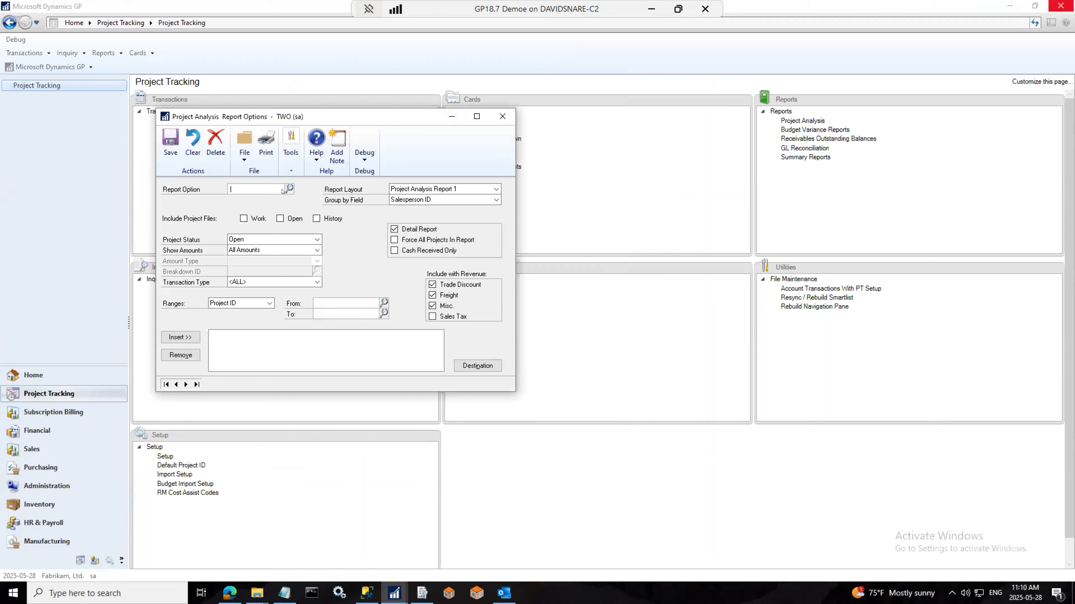
pyautogui.click(288, 190)
pyautogui.doubleClick(210, 245)
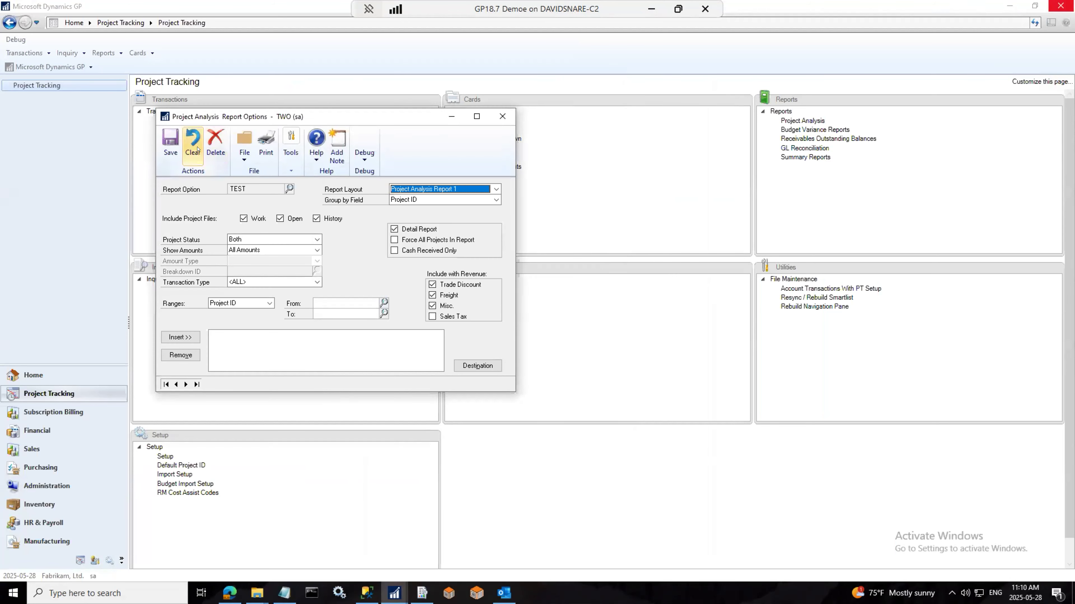
pyautogui.click(266, 144)
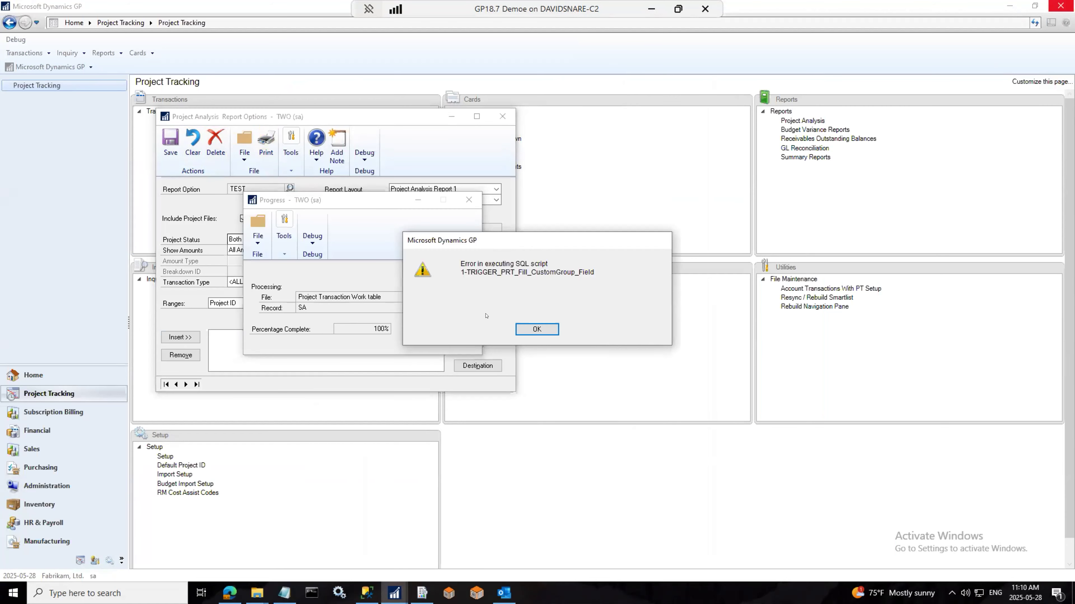
pyautogui.click(538, 332)
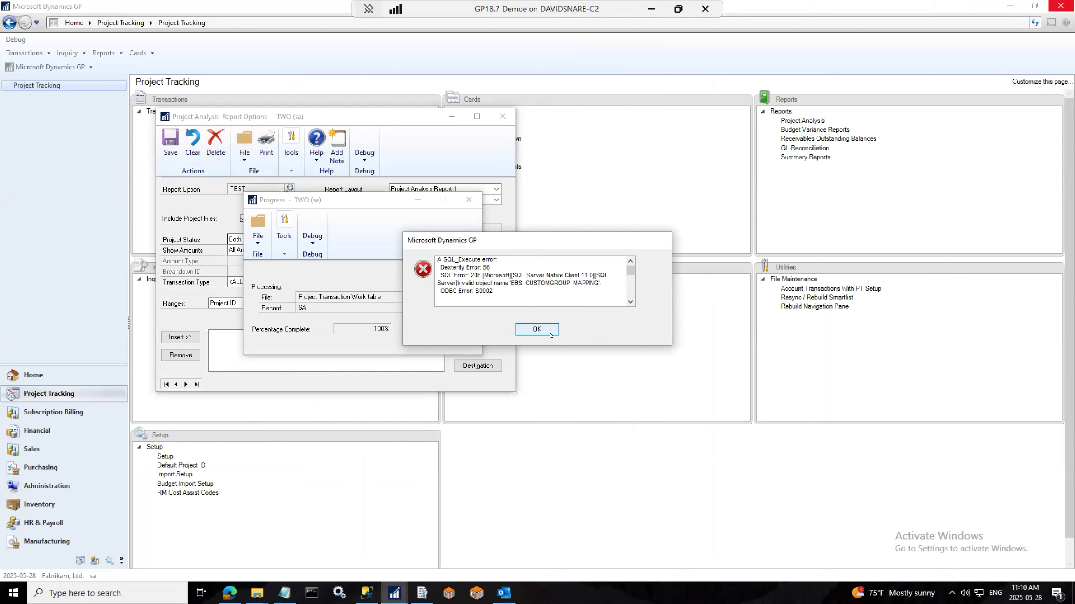
pyautogui.click(536, 330)
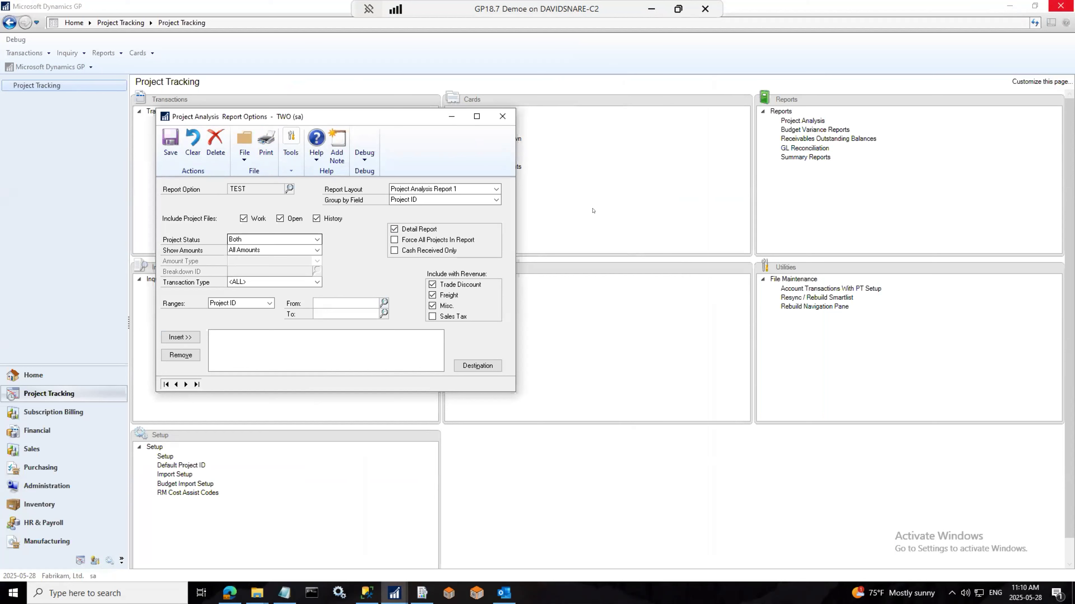
# Step: Set TEST's layout to Project Analysis Report 6, save it on print, and dismiss the SQL errors
pyautogui.click(496, 200)
pyautogui.click(496, 190)
pyautogui.click(496, 189)
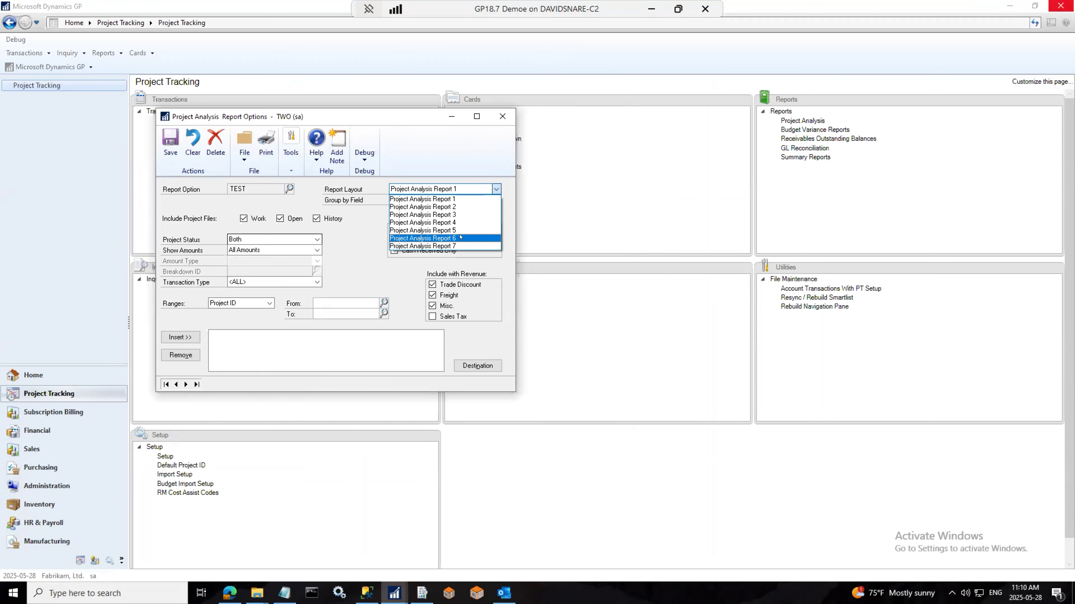
pyautogui.click(461, 237)
pyautogui.click(266, 144)
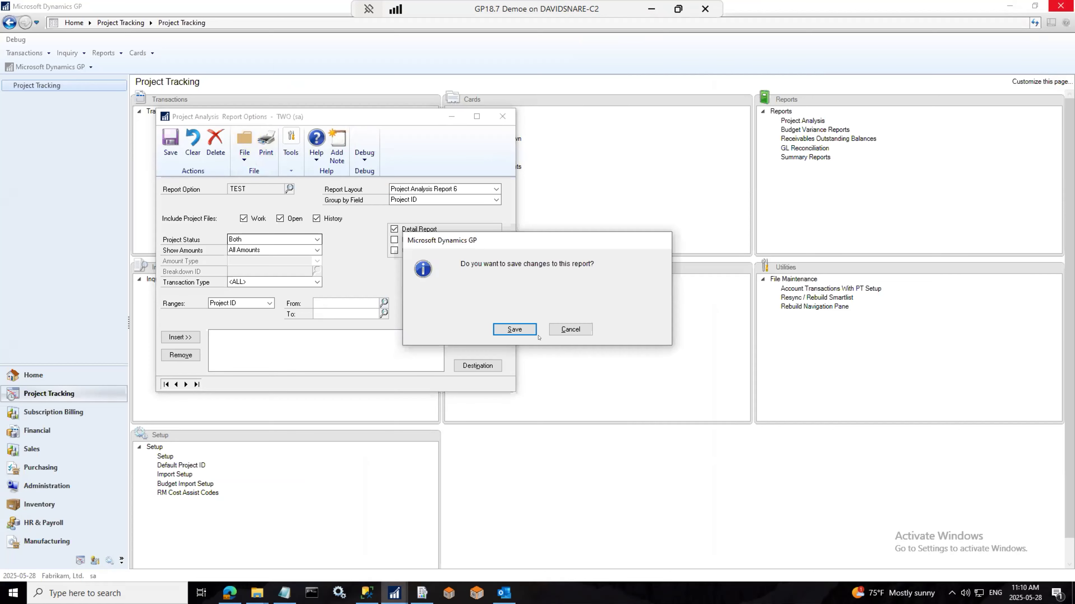
pyautogui.click(515, 329)
pyautogui.click(540, 333)
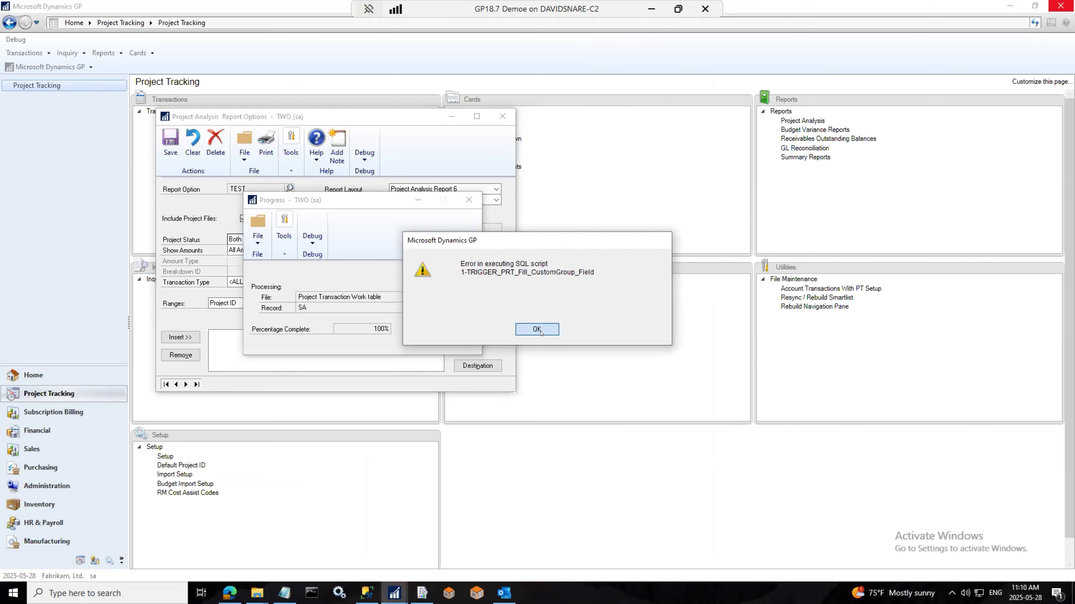
pyautogui.click(540, 333)
pyautogui.moveTo(511, 284); pyautogui.dragTo(601, 284)
pyautogui.click(542, 327)
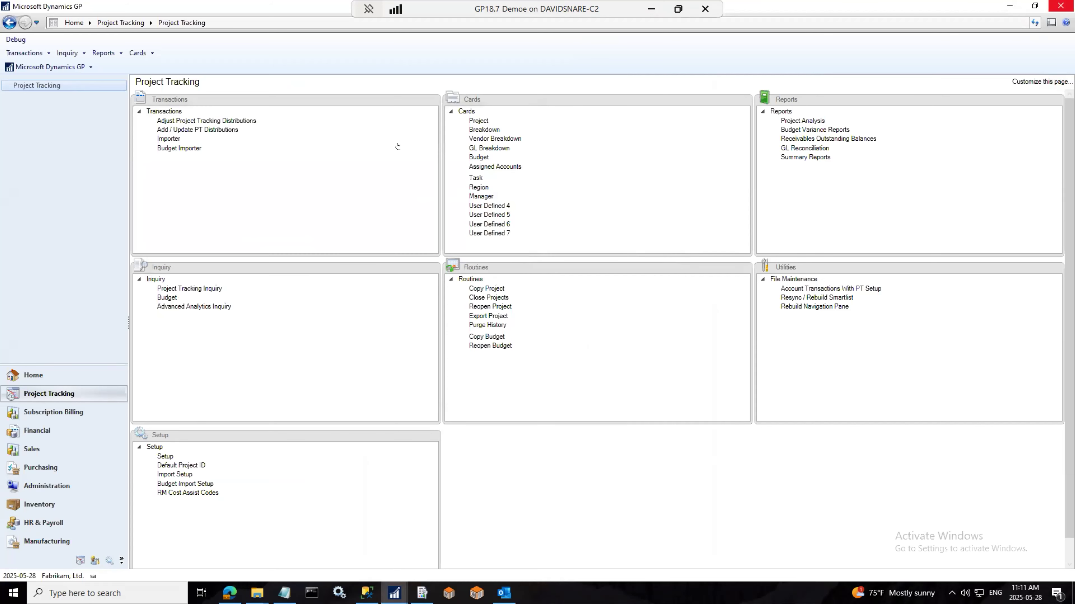
pyautogui.click(49, 67)
pyautogui.click(360, 60)
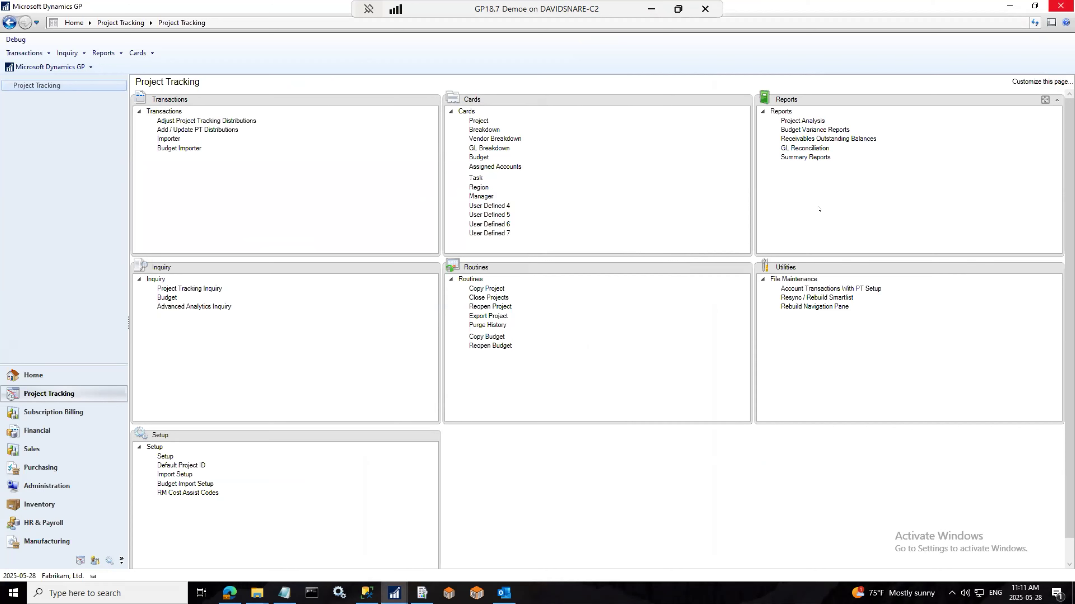
# Step: Open Project Tracking Budget Maintenance and select project PROJAACUSTPT01
pyautogui.click(479, 157)
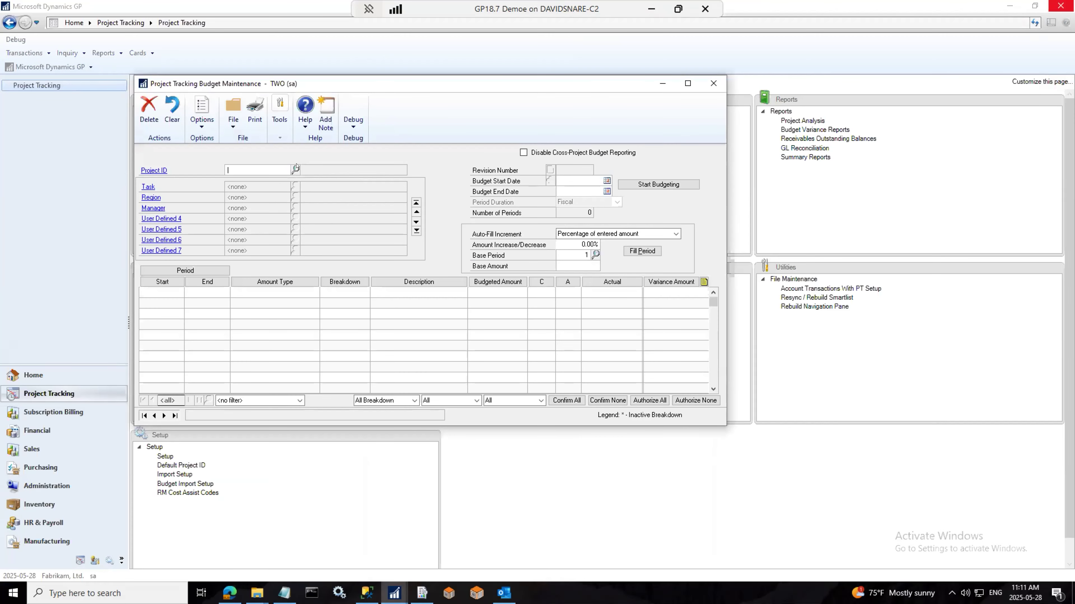
pyautogui.moveTo(343, 86); pyautogui.dragTo(566, 201)
pyautogui.click(505, 281)
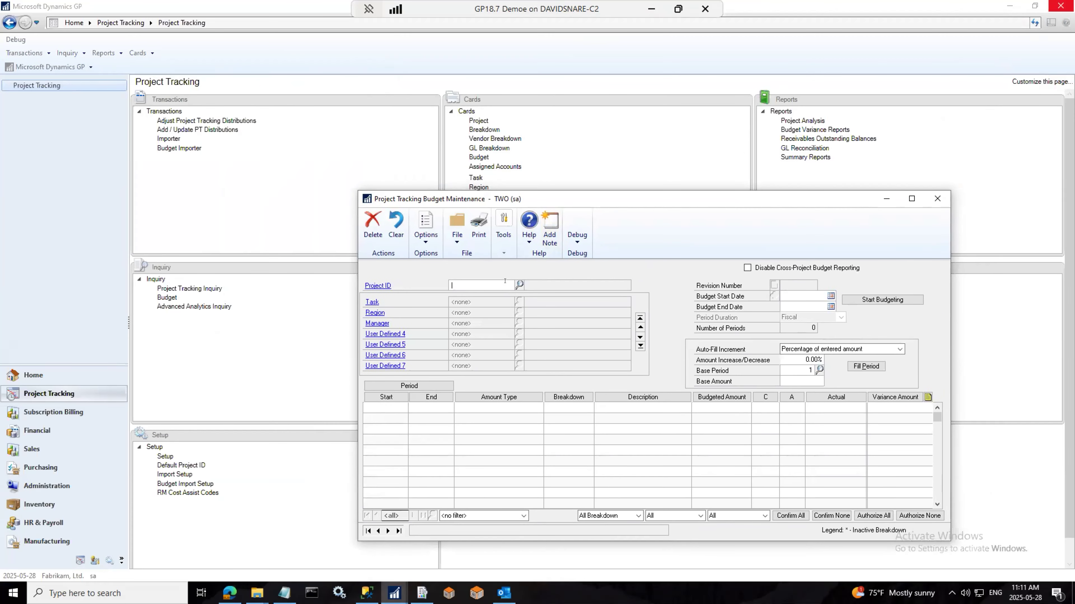
pyautogui.write('TESTPROJECT002')
pyautogui.press('Tab')
pyautogui.press('Return')
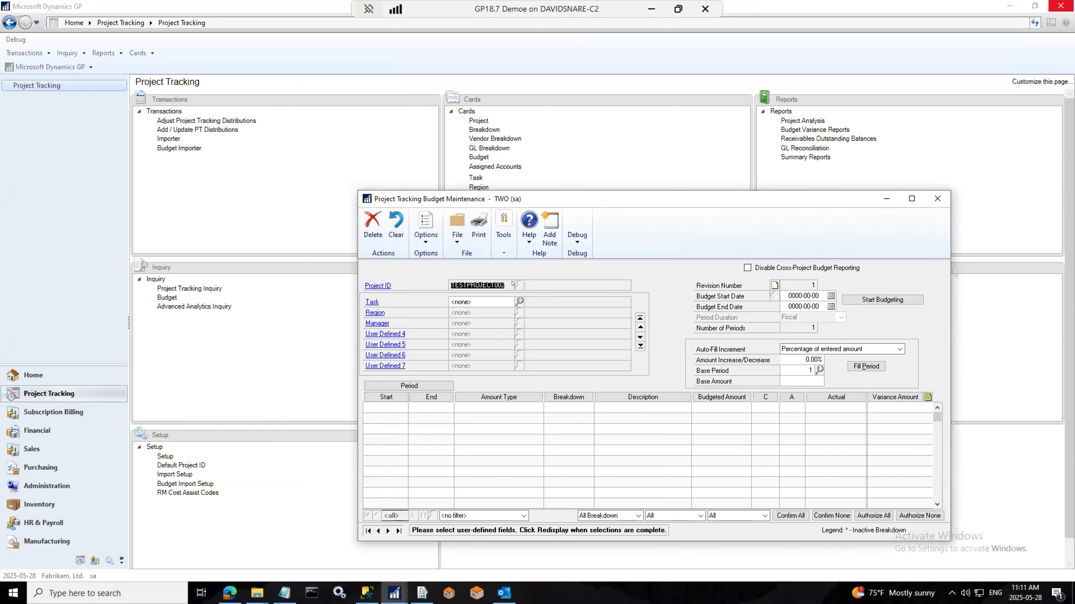
pyautogui.click(406, 245)
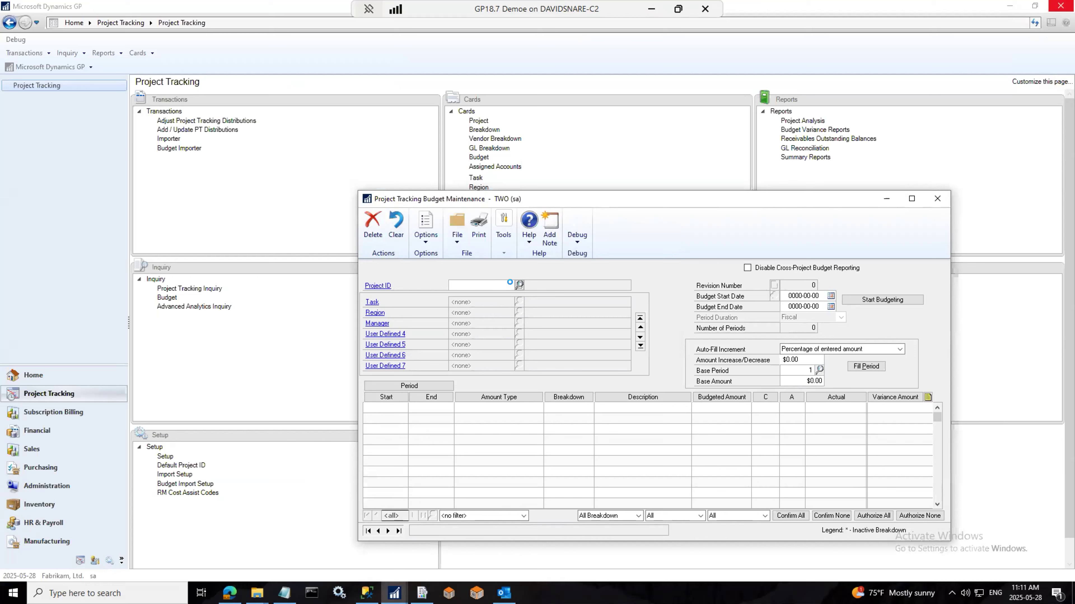
pyautogui.click(519, 285)
pyautogui.click(200, 394)
pyautogui.scroll(-3, 200, 391)
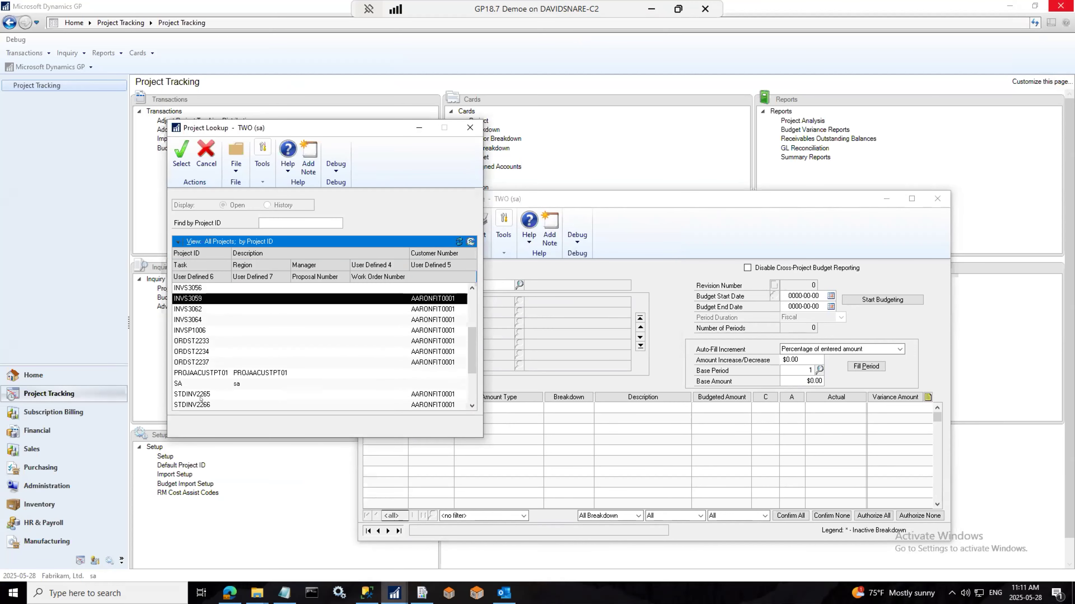
pyautogui.doubleClick(198, 373)
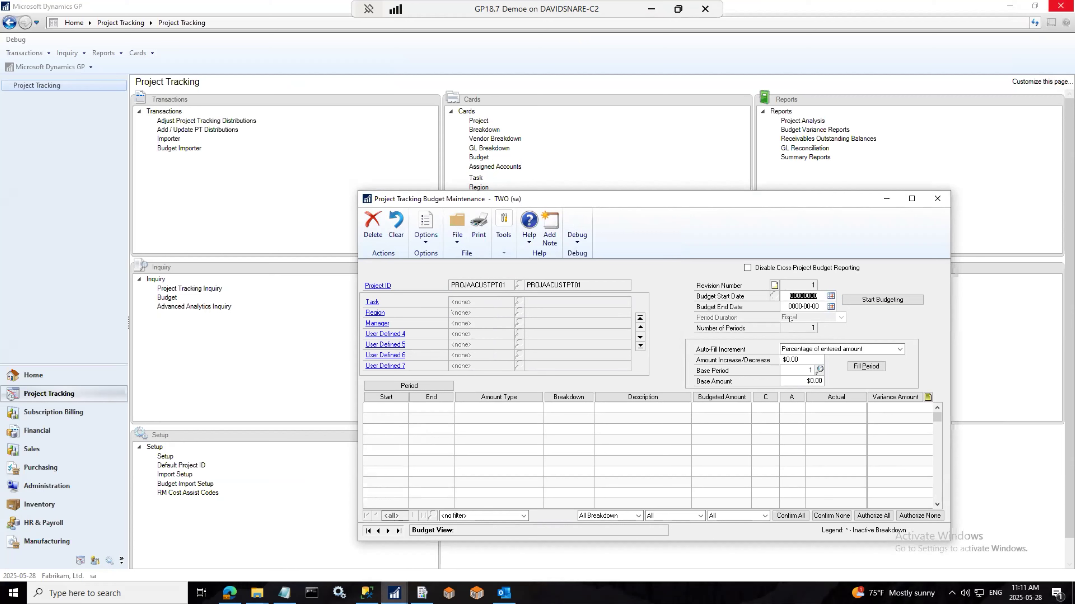
# Step: Disable cross-project budget reporting and set the period duration to Single Period
pyautogui.click(746, 267)
pyautogui.click(840, 317)
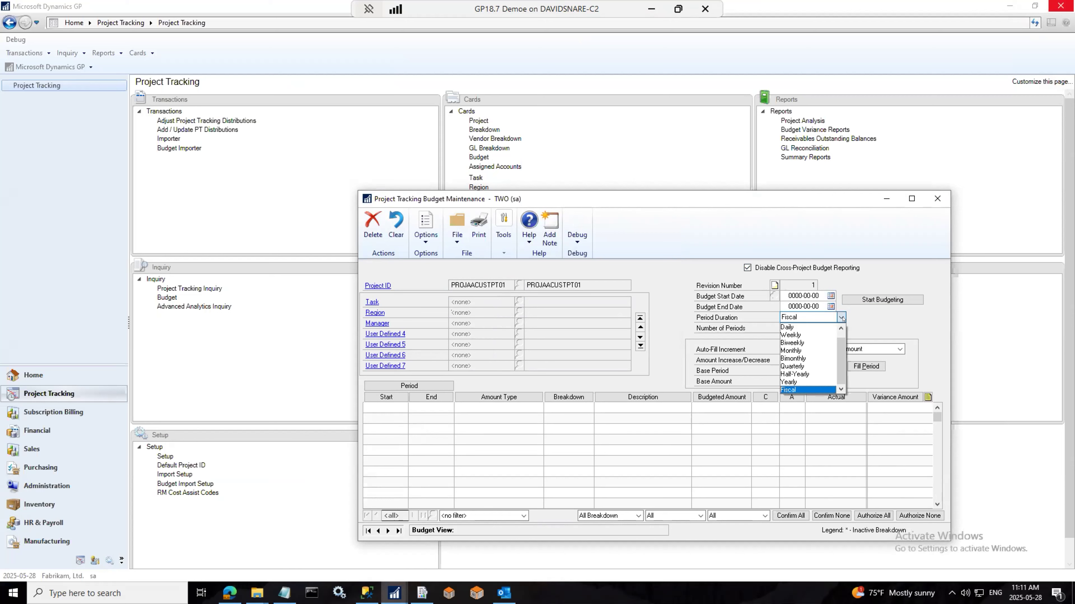
pyautogui.moveTo(842, 361)
pyautogui.mouseDown()
pyautogui.moveTo(836, 343)
pyautogui.moveTo(842, 378)
pyautogui.mouseUp()
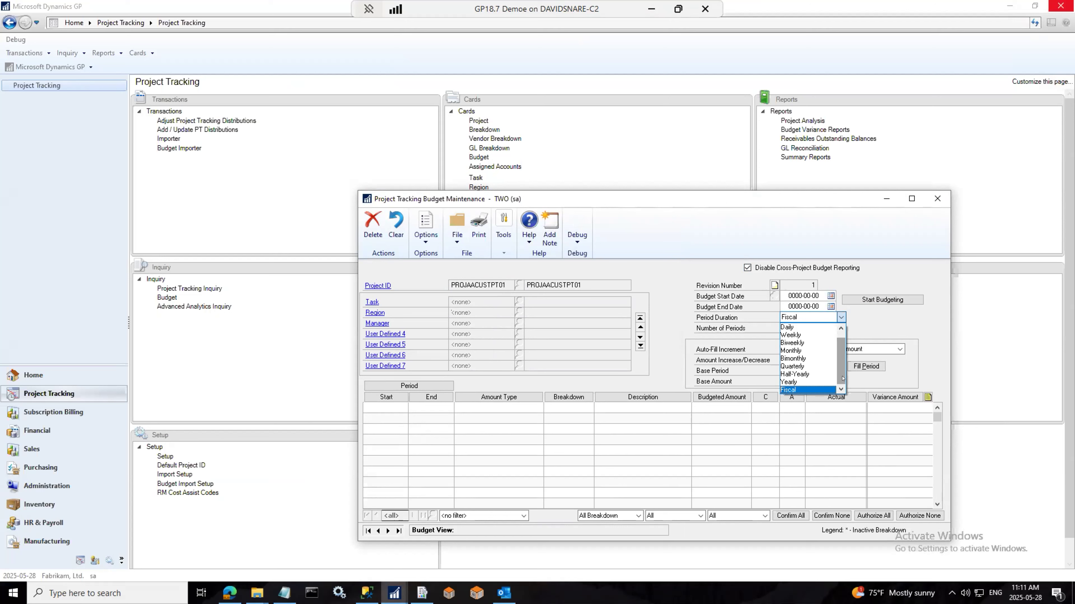
pyautogui.moveTo(838, 356); pyautogui.dragTo(838, 342)
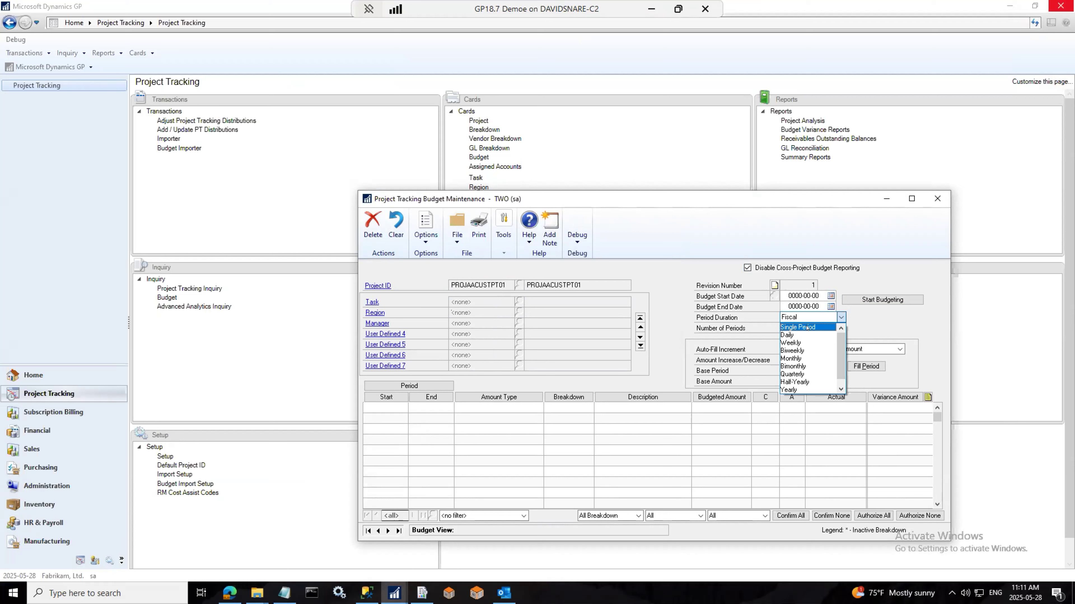
pyautogui.click(808, 328)
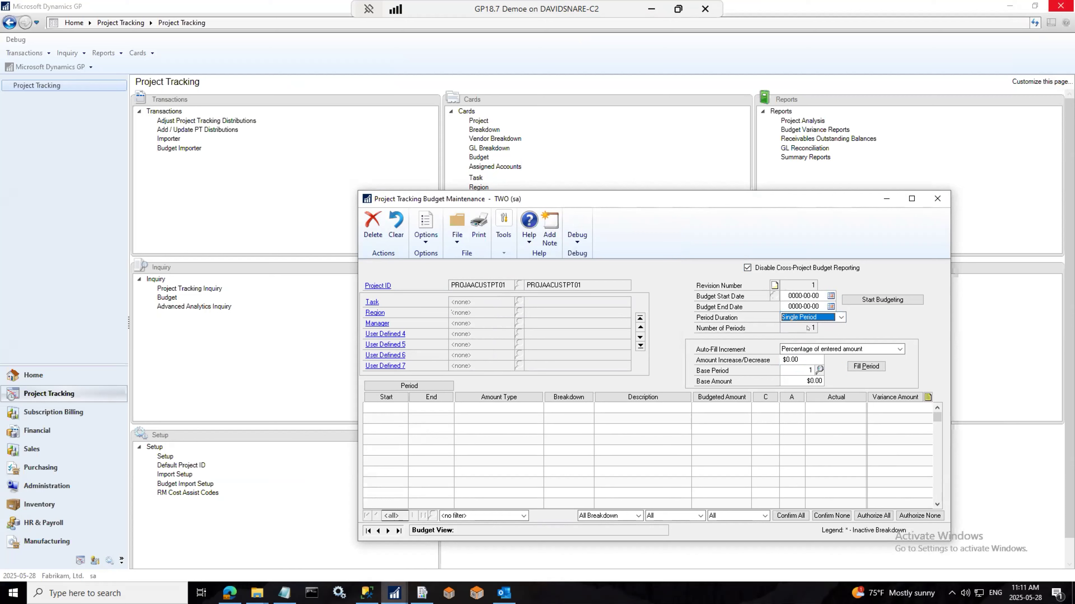
# Step: Set start and end dates to 2025-05-28 and create the budget
pyautogui.click(831, 296)
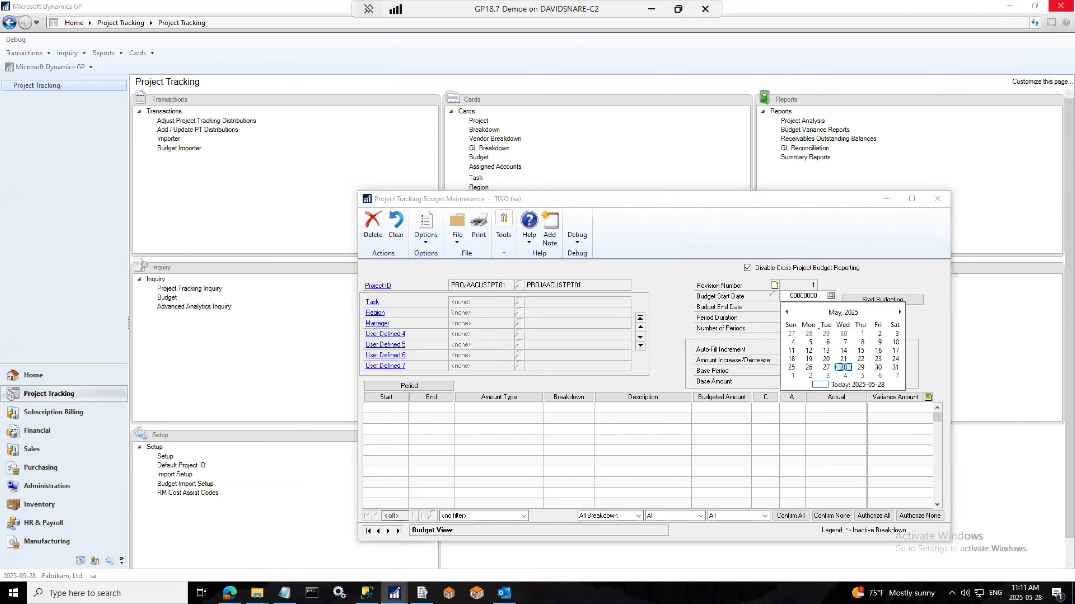
pyautogui.click(843, 368)
pyautogui.click(830, 306)
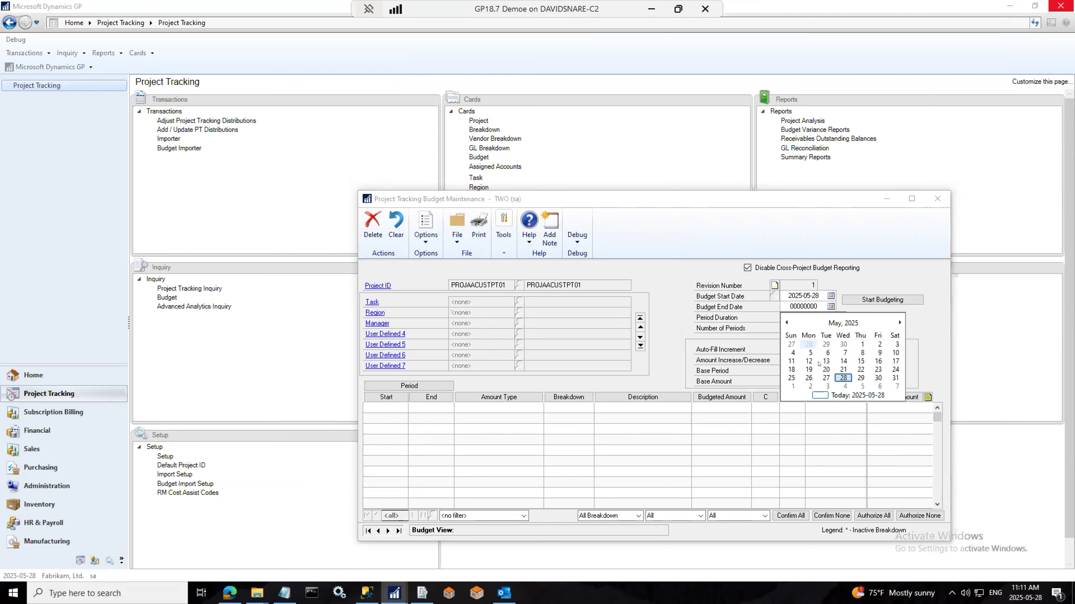
pyautogui.click(843, 378)
pyautogui.click(850, 299)
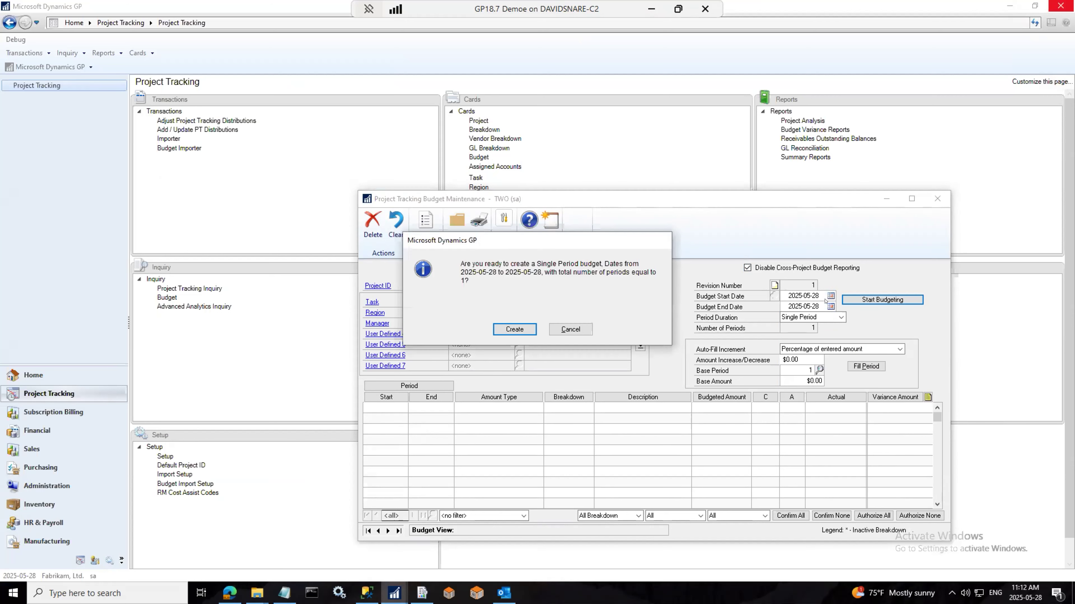
pyautogui.click(525, 329)
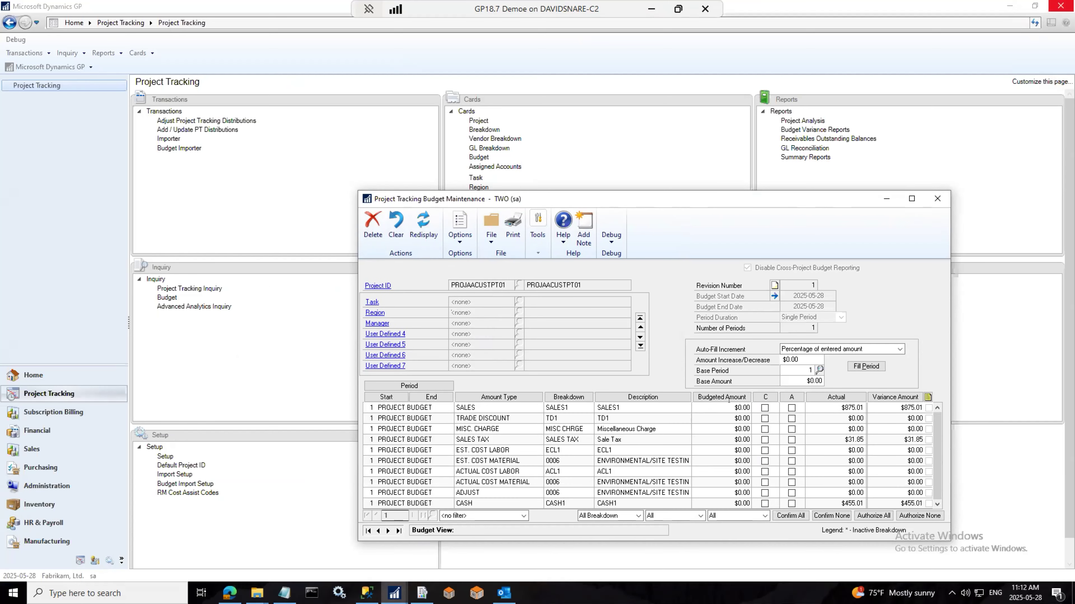
# Step: Check the CASH and SALES budgeted amounts, then open the SALES cell's comment window
pyautogui.click(731, 498)
pyautogui.click(720, 408)
pyautogui.click(460, 229)
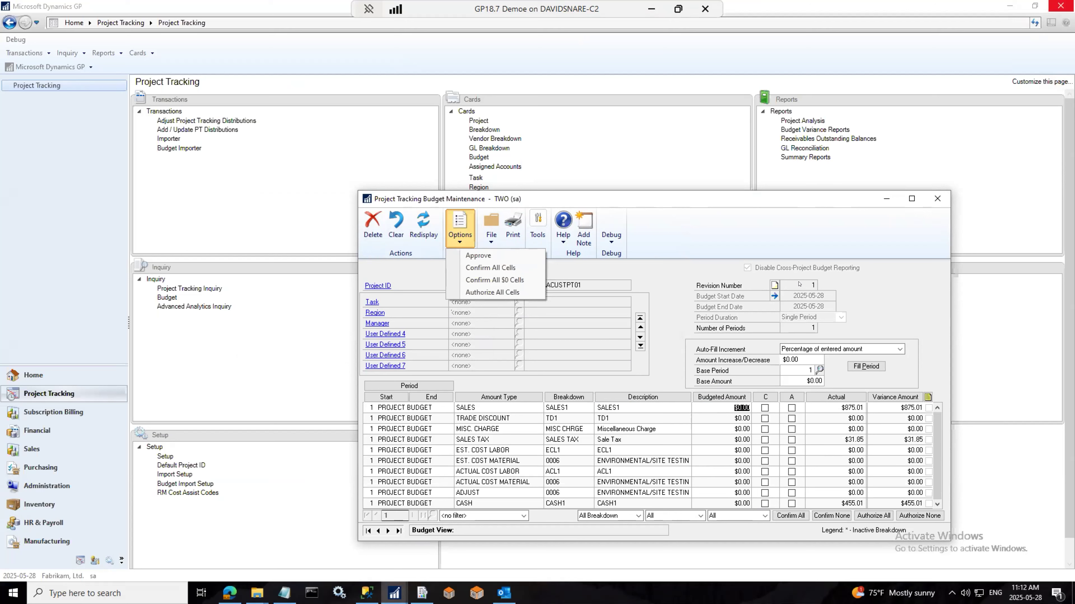
pyautogui.click(808, 283)
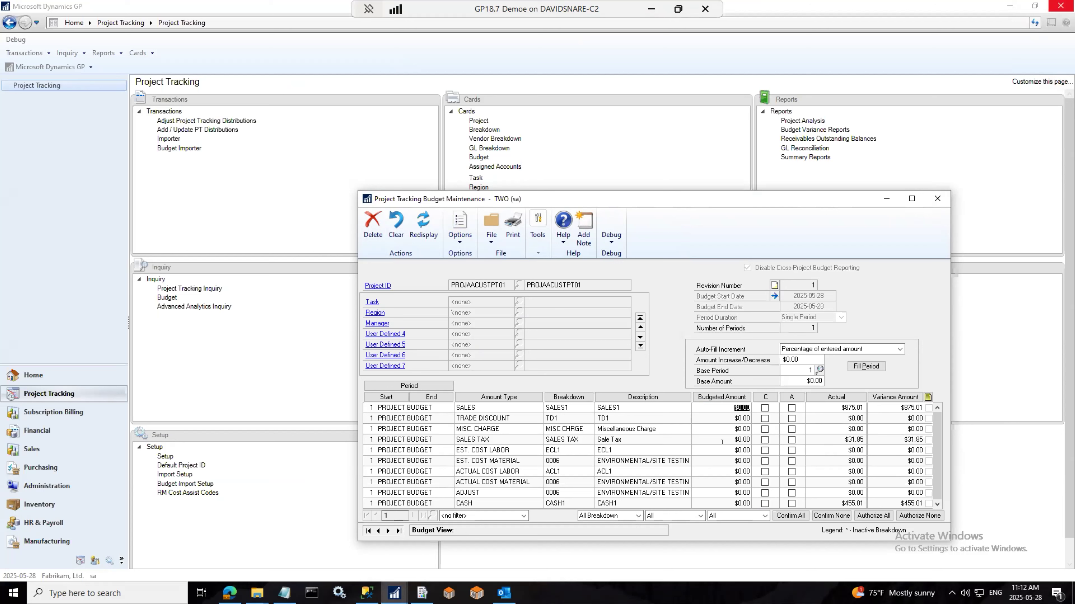
pyautogui.click(928, 397)
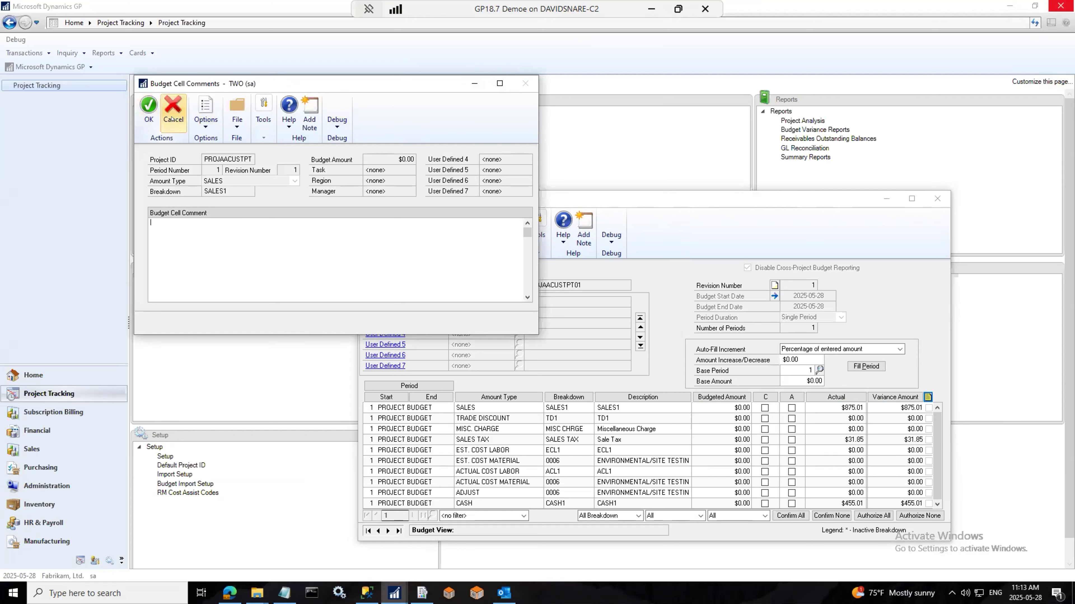
# Step: Cancel the SALES cell comment and the revision 1 note, then close Budget Maintenance
pyautogui.click(173, 106)
pyautogui.click(774, 286)
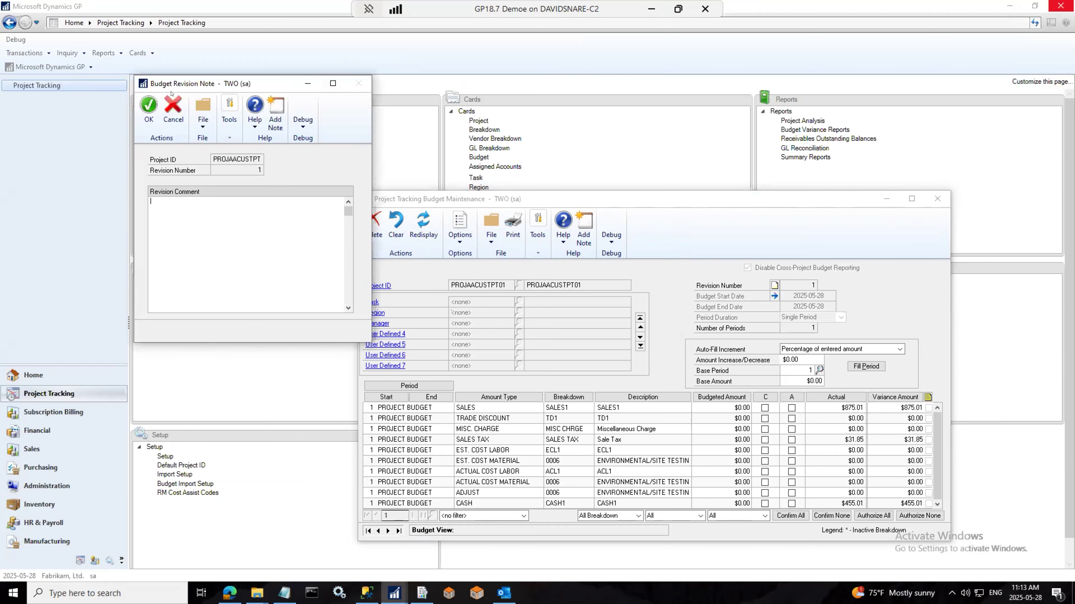
pyautogui.click(172, 108)
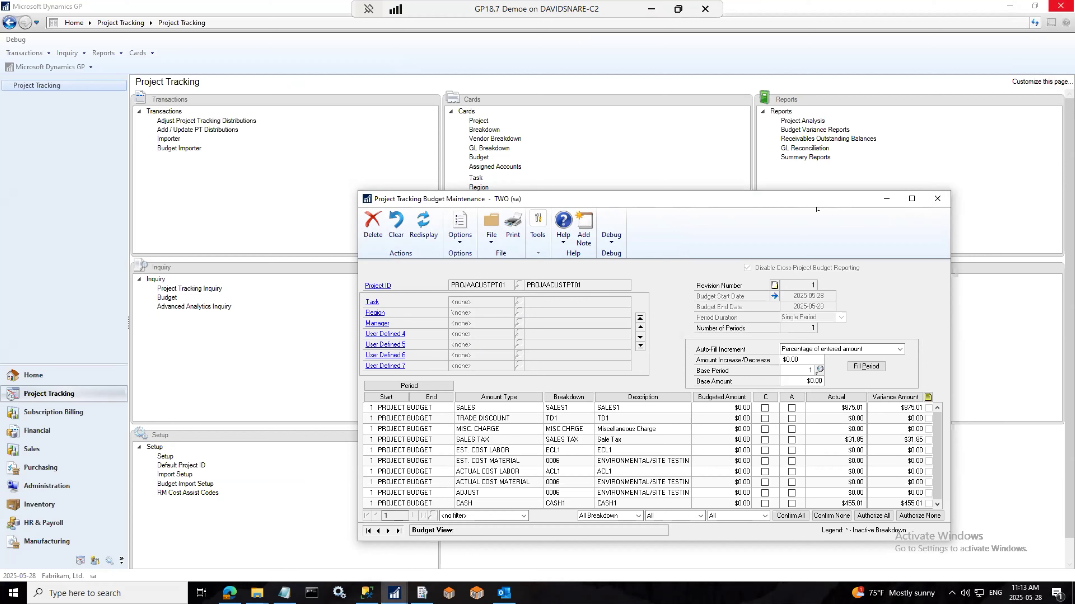
pyautogui.click(938, 199)
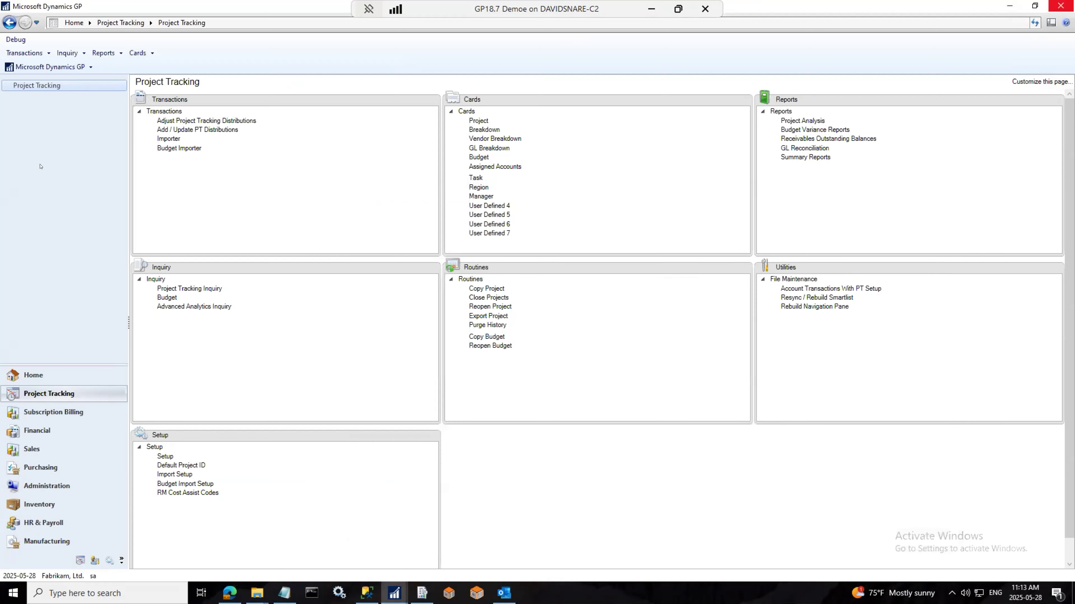
# Step: Open SmartList and view the Project Tracking folder's Posted Project Distributions list
pyautogui.click(57, 67)
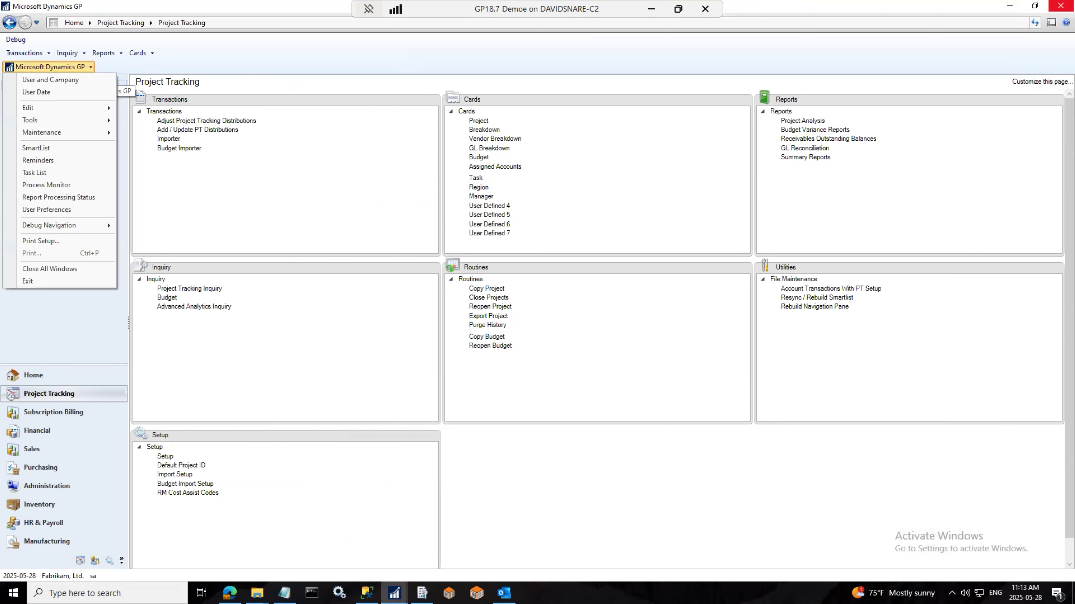
pyautogui.click(56, 147)
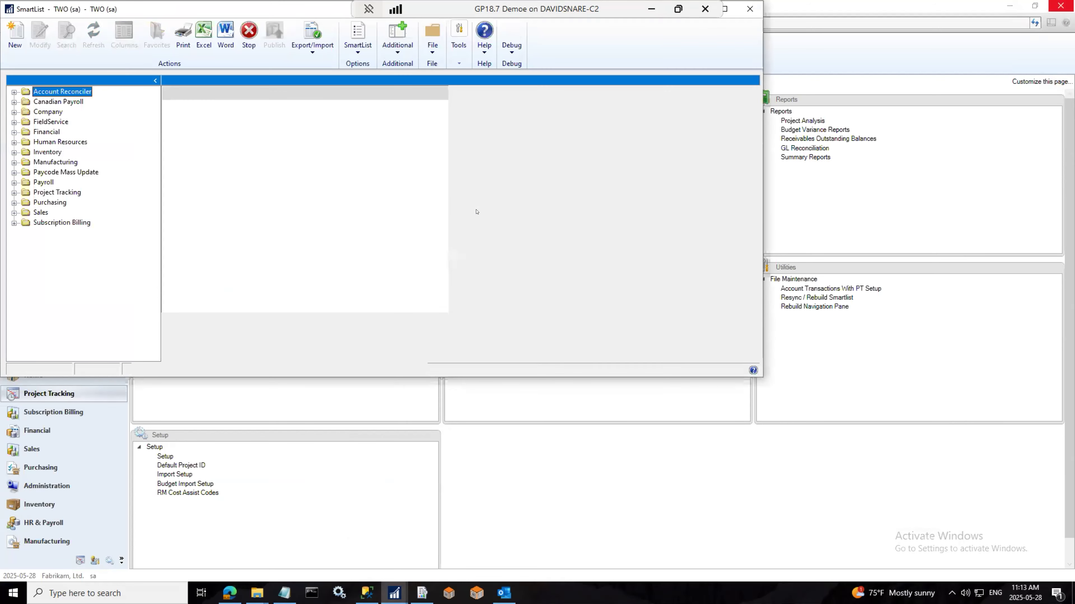
pyautogui.click(14, 192)
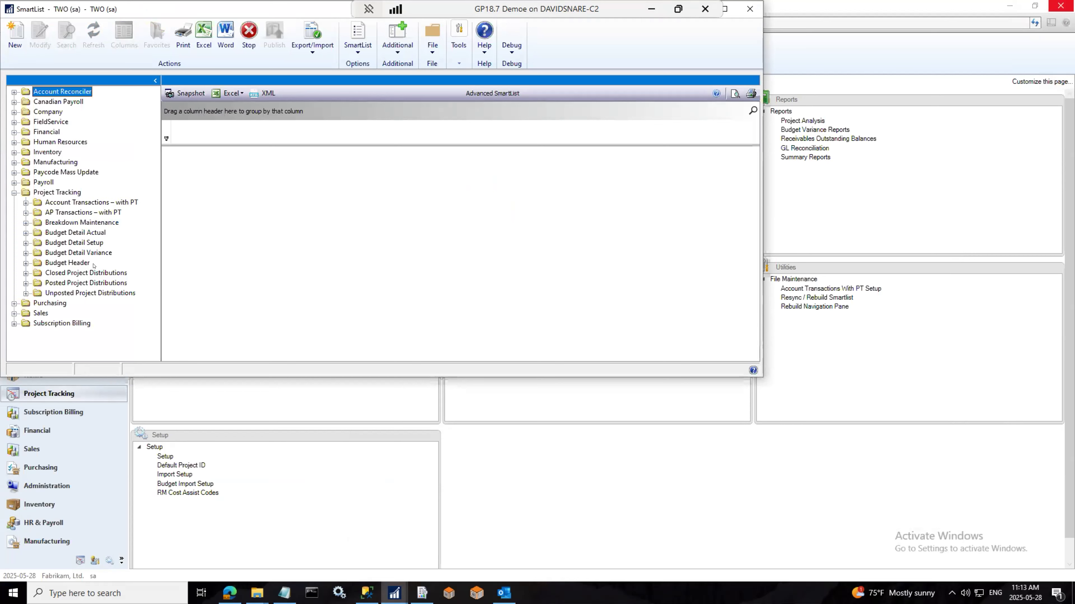
pyautogui.click(84, 283)
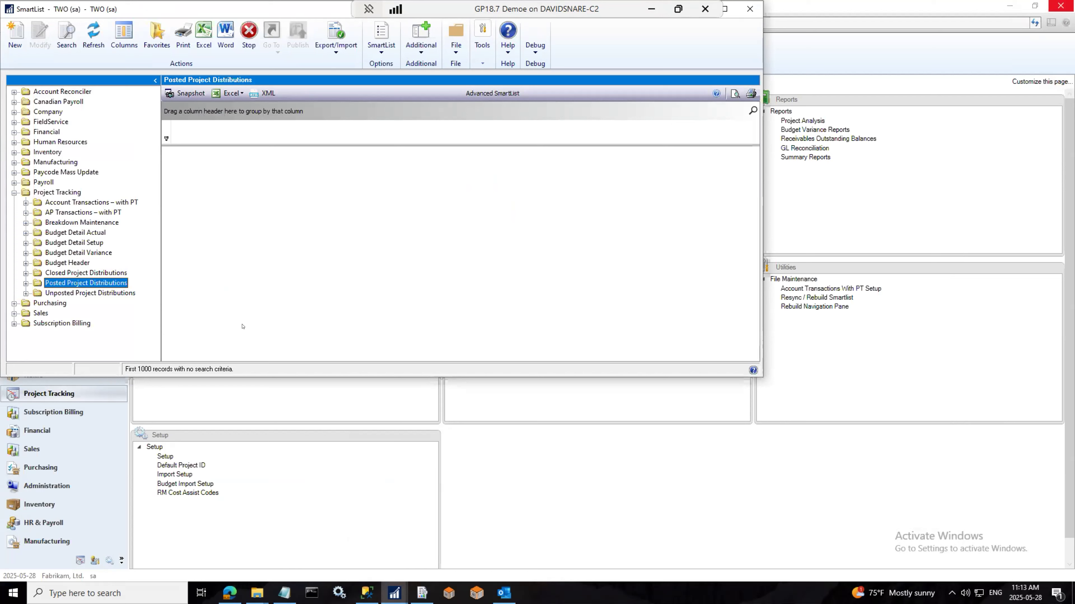
# Step: Browse the Unposted, Closed and Budget Detail lists, ending on AP Transactions – with PT
pyautogui.click(83, 292)
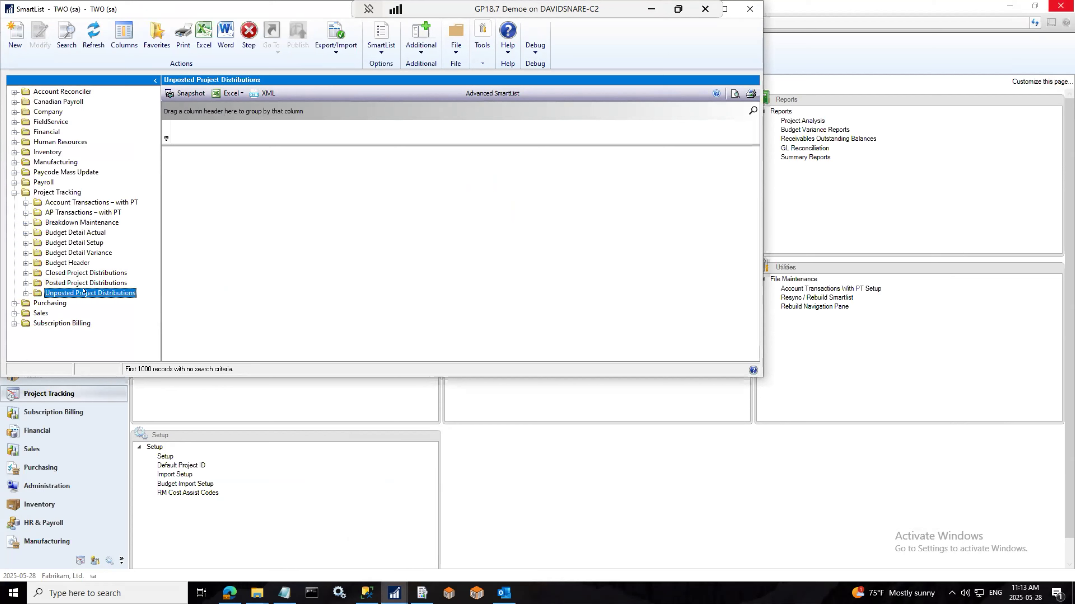
pyautogui.click(81, 272)
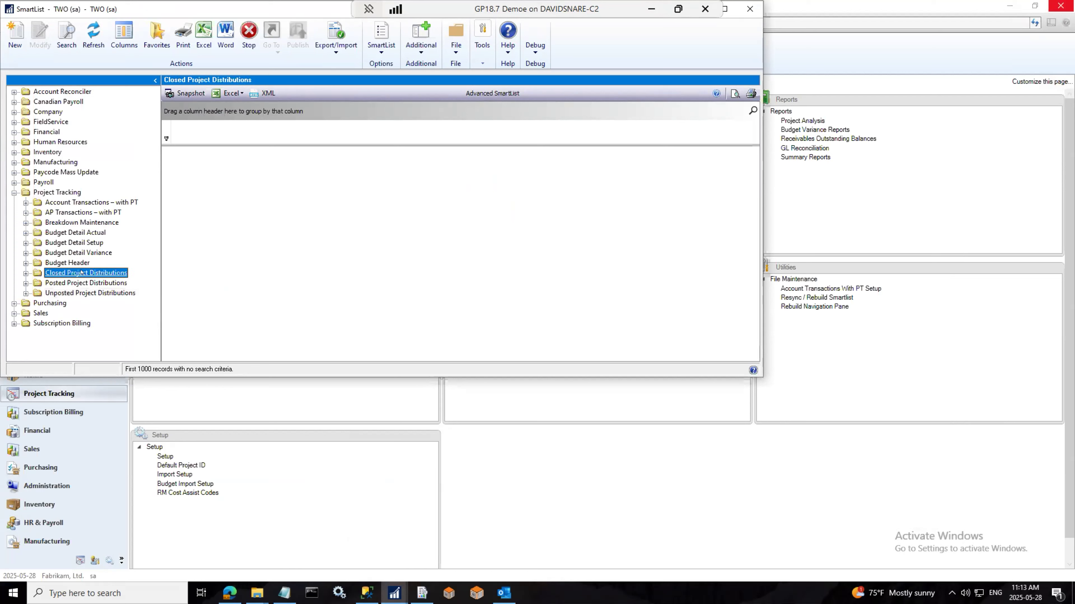
pyautogui.click(73, 253)
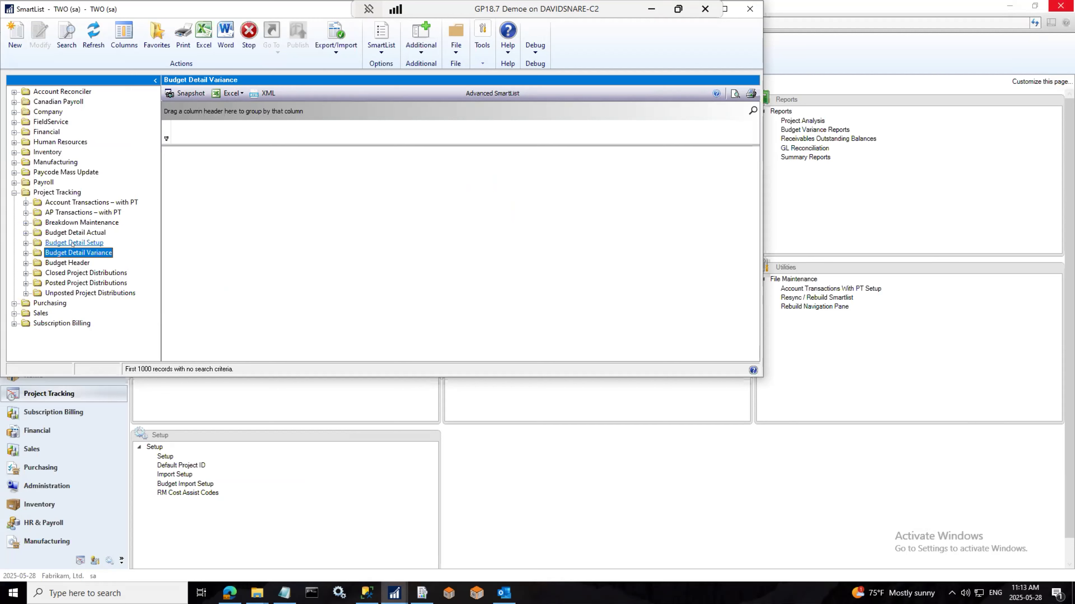
pyautogui.click(69, 245)
pyautogui.click(74, 234)
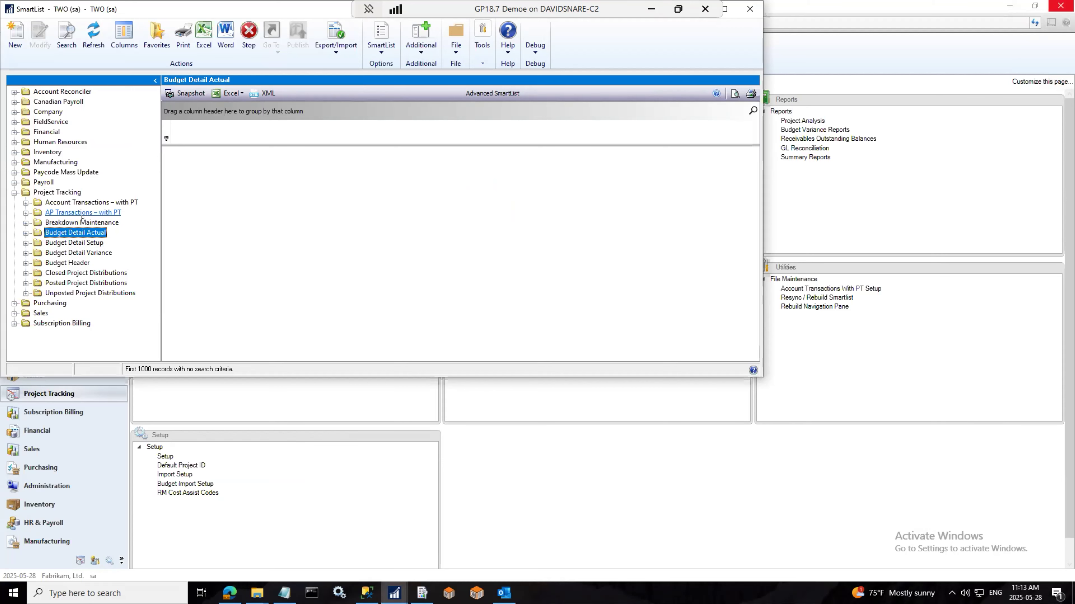
pyautogui.click(83, 213)
pyautogui.moveTo(129, 5); pyautogui.dragTo(224, 100)
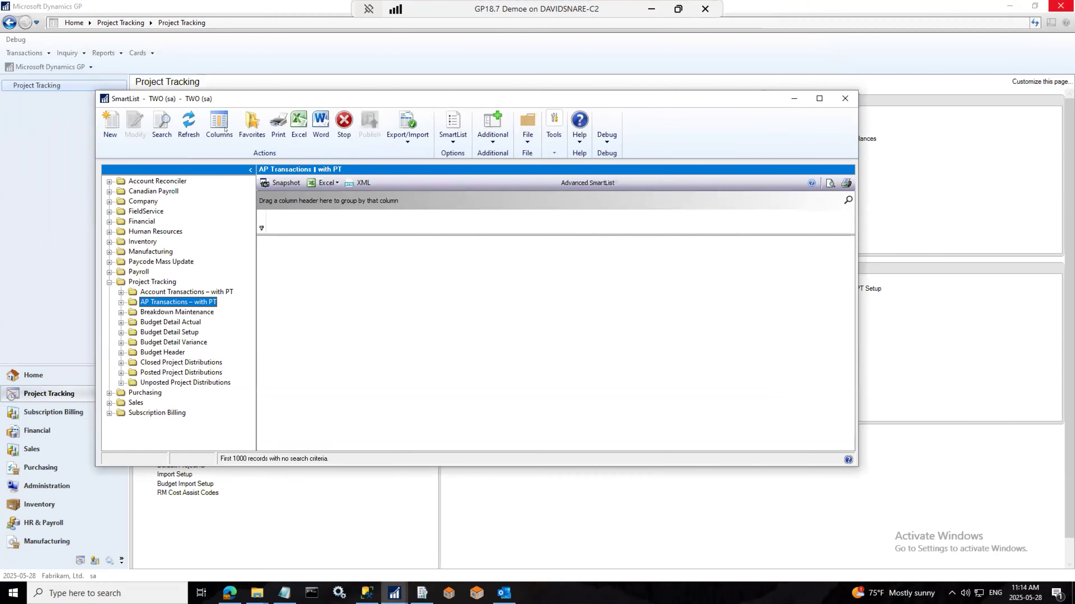
# Step: Open the AP Transactions – with PT * favorite and close the Budget Variance and Breakdown report outputs
pyautogui.click(120, 308)
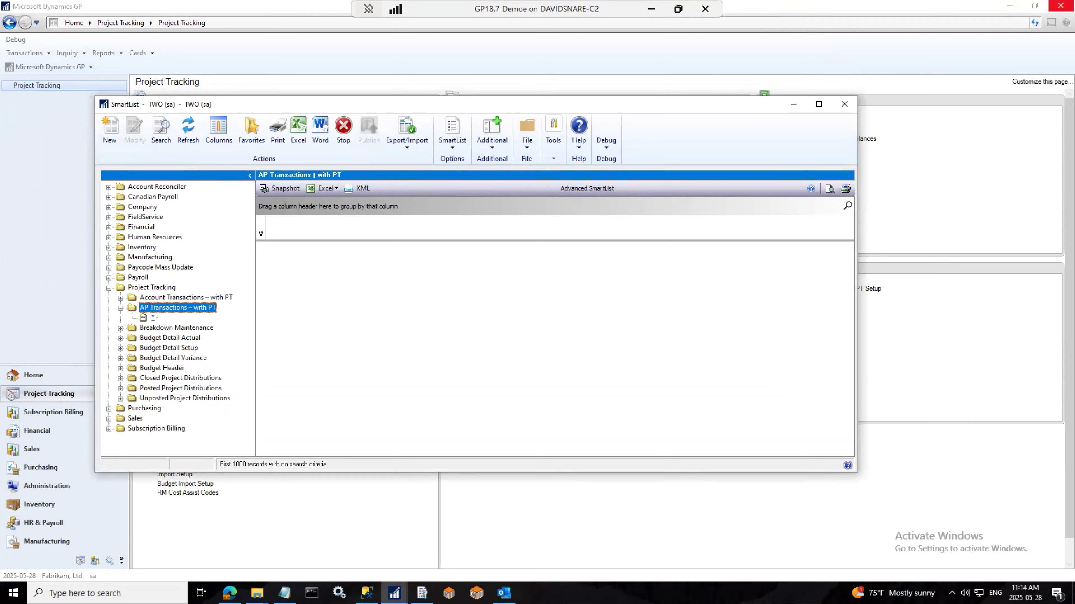
pyautogui.click(153, 318)
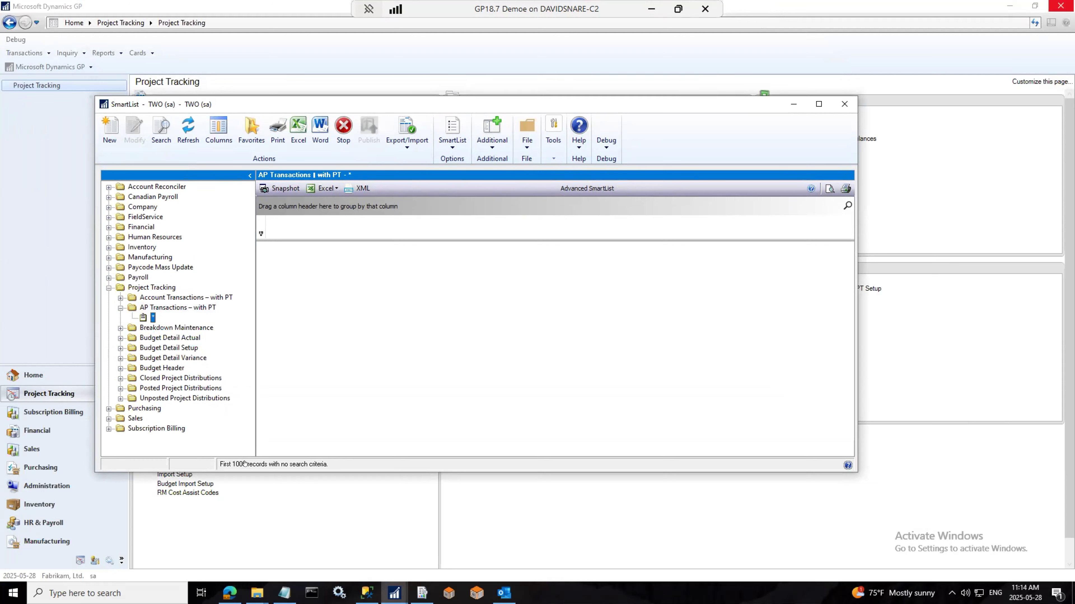
pyautogui.moveTo(395, 595)
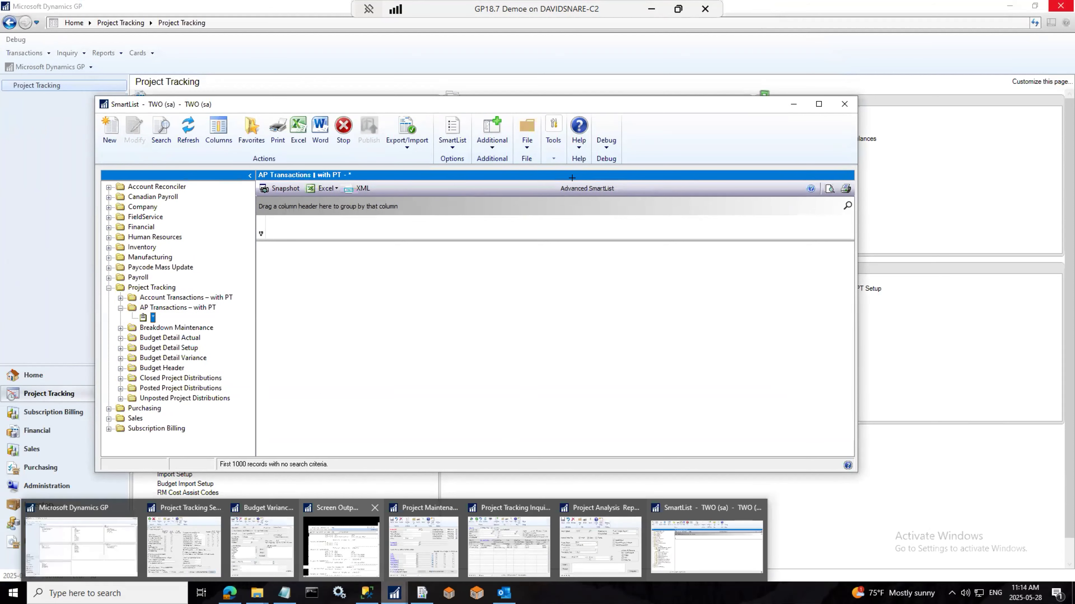
pyautogui.click(341, 546)
pyautogui.moveTo(199, 4); pyautogui.dragTo(281, 114)
pyautogui.click(692, 119)
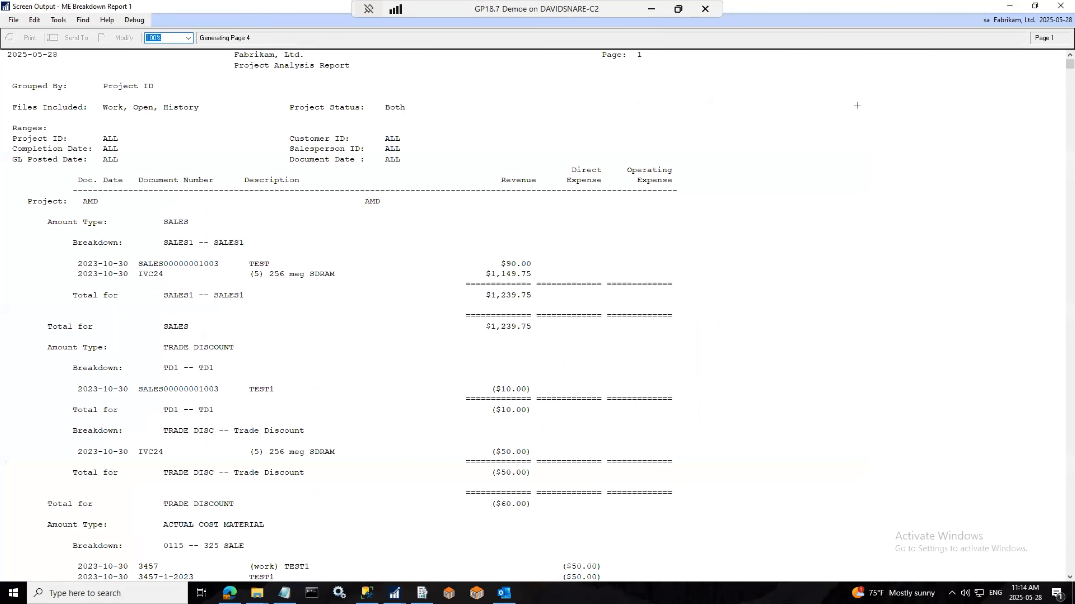
pyautogui.click(1060, 6)
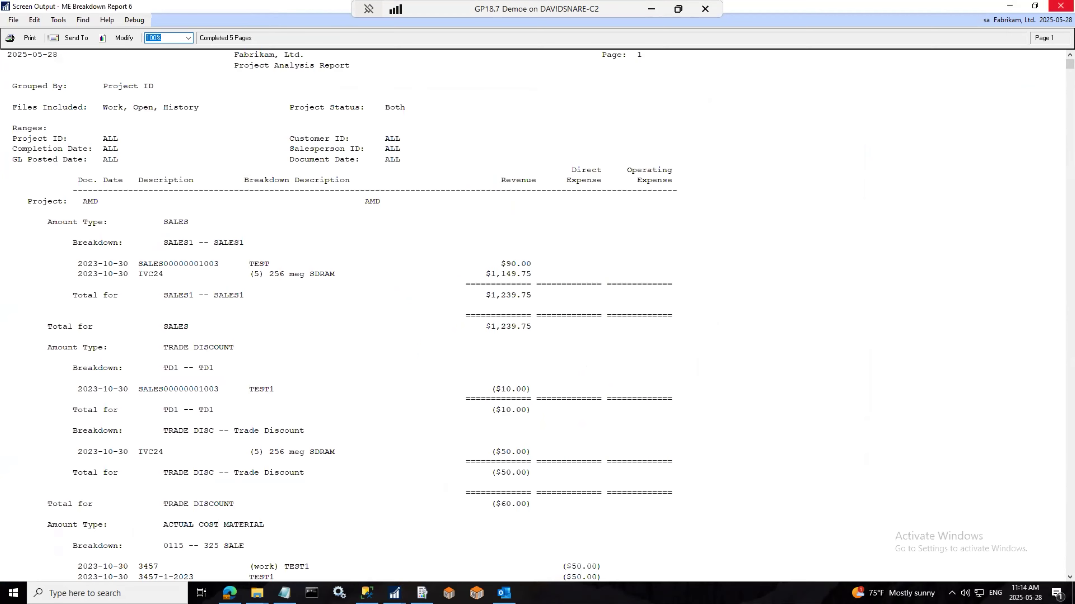
pyautogui.click(1060, 6)
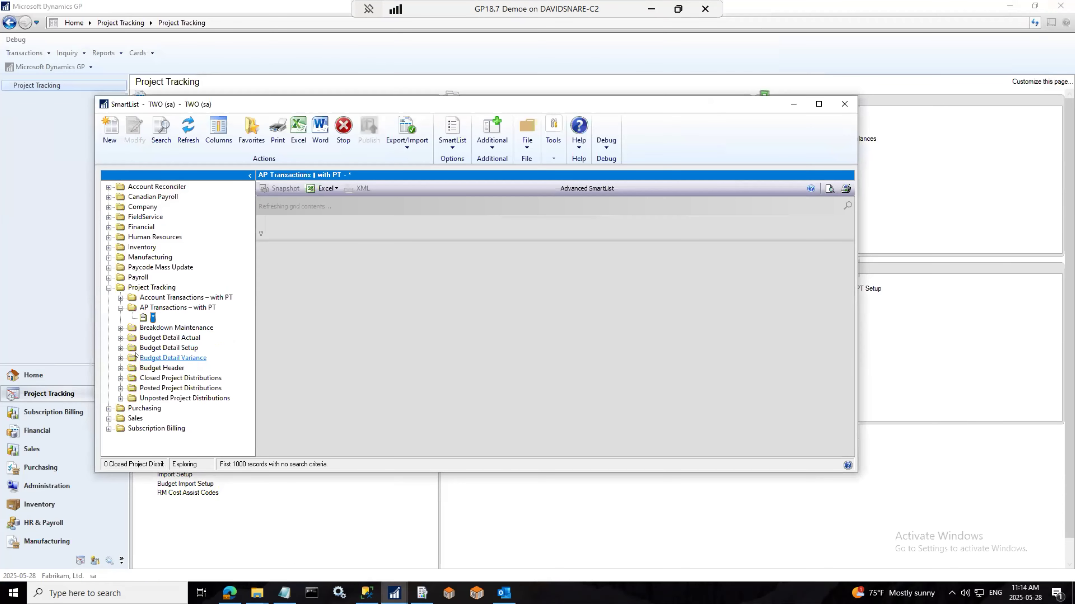
# Step: Load and scroll through the 443 AP transactions with project tracking, checking the Project ID column
pyautogui.click(144, 347)
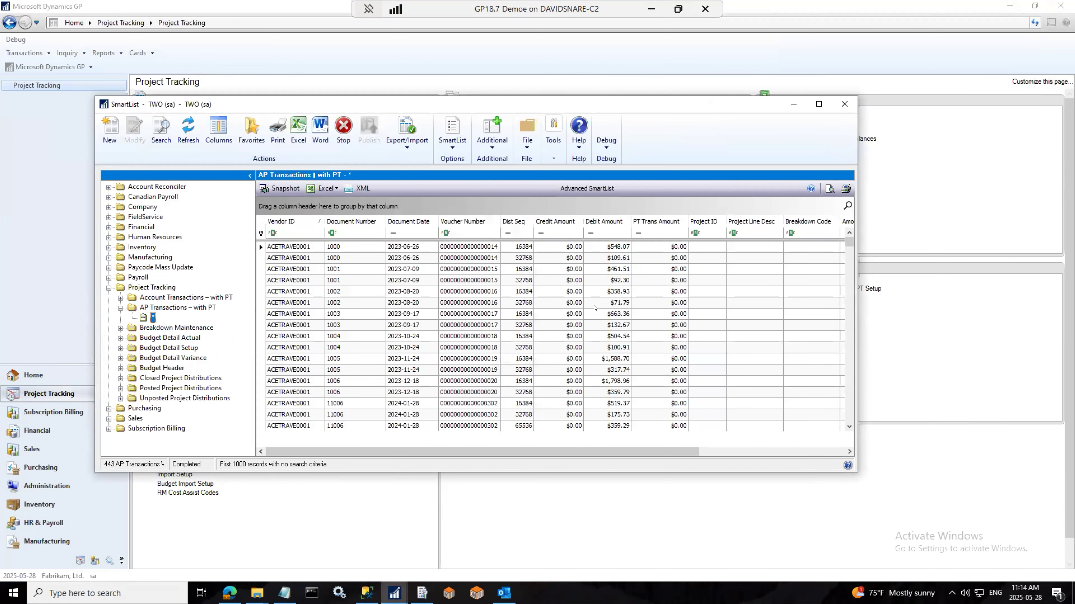
pyautogui.moveTo(440, 452); pyautogui.dragTo(208, 317)
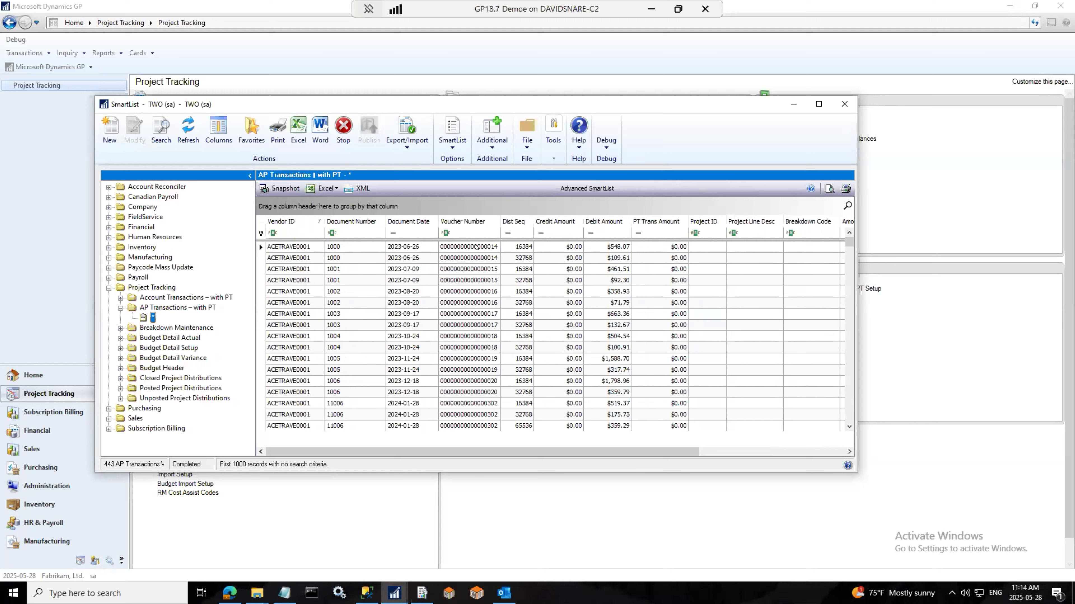
pyautogui.click(711, 266)
pyautogui.scroll(-10, 719, 296)
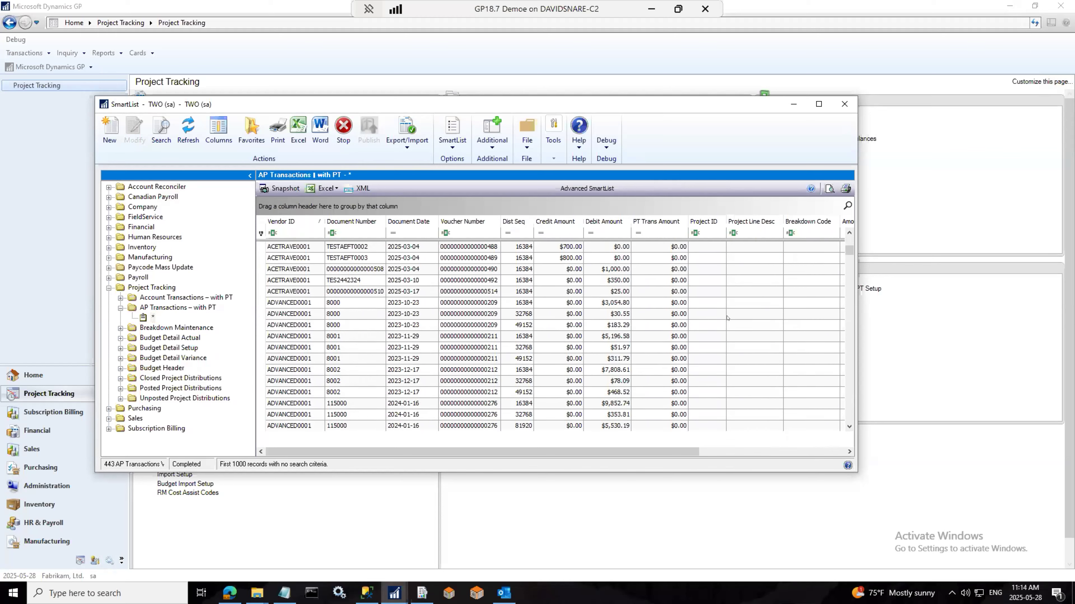
pyautogui.scroll(-15, 729, 317)
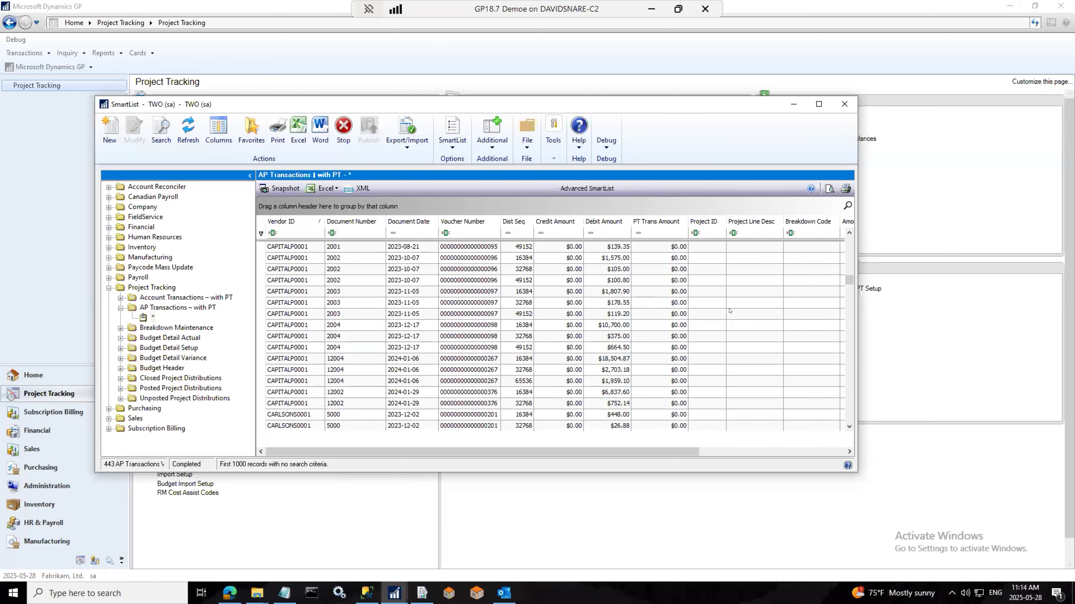
pyautogui.scroll(-10, 720, 326)
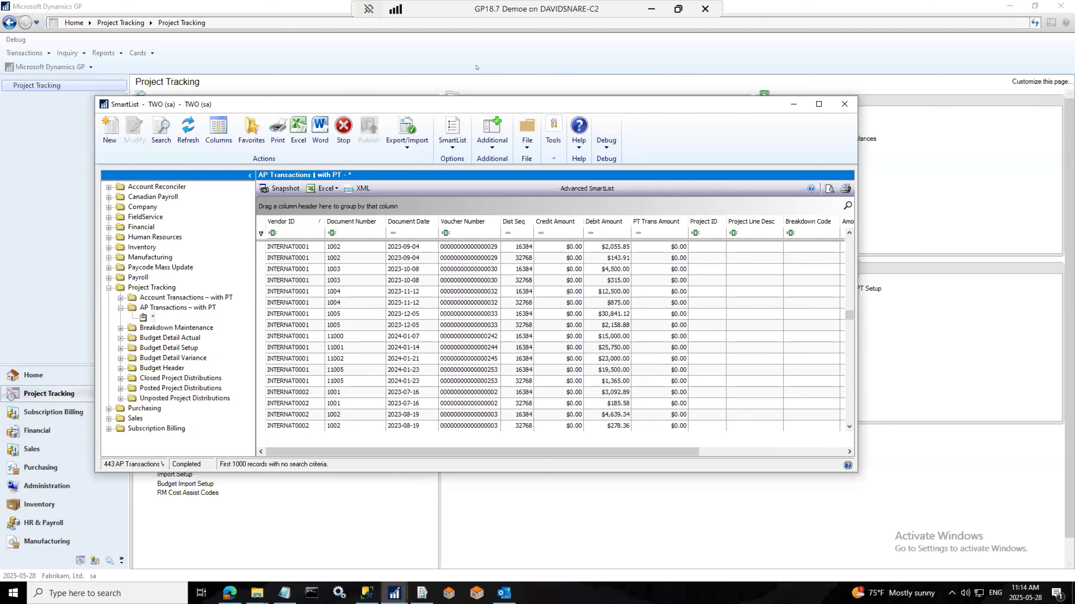
pyautogui.moveTo(486, 104); pyautogui.dragTo(702, 81)
# Step: Create a new Project Tracking import setup with ID TEST
pyautogui.click(166, 156)
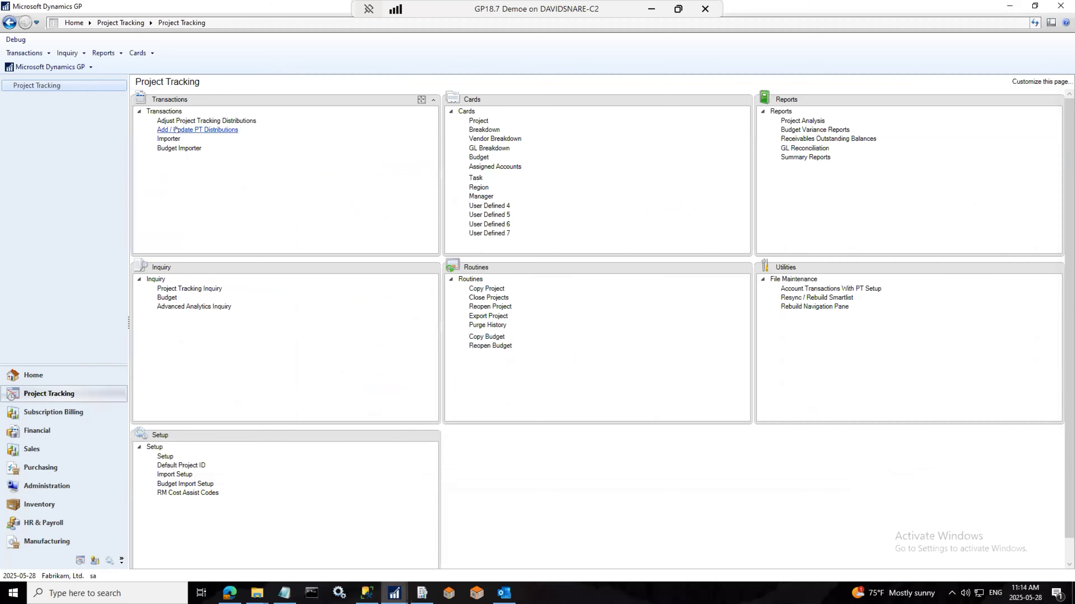
pyautogui.click(172, 140)
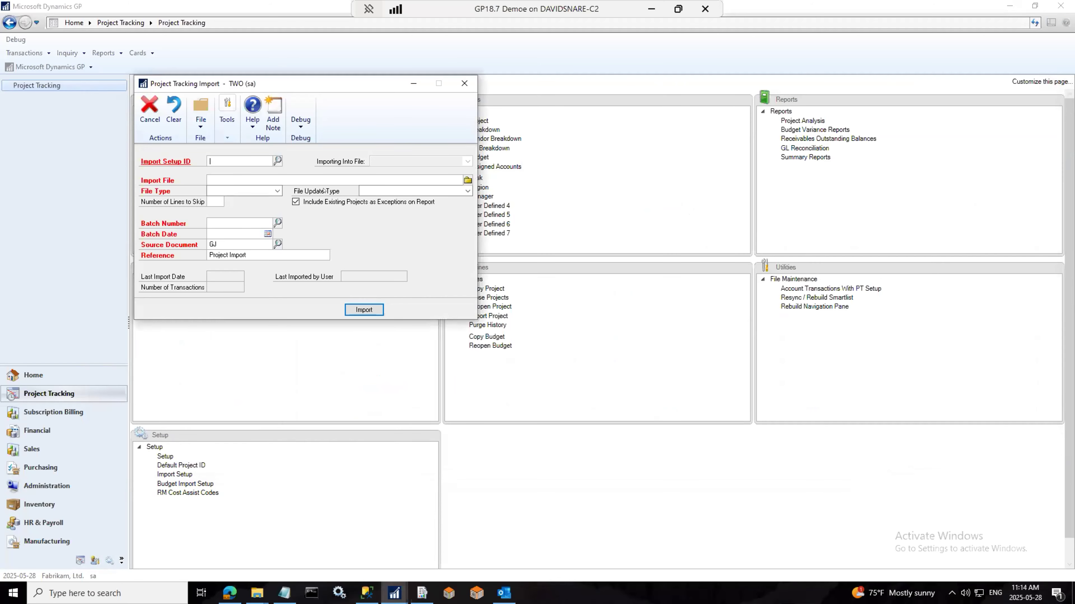
pyautogui.click(276, 161)
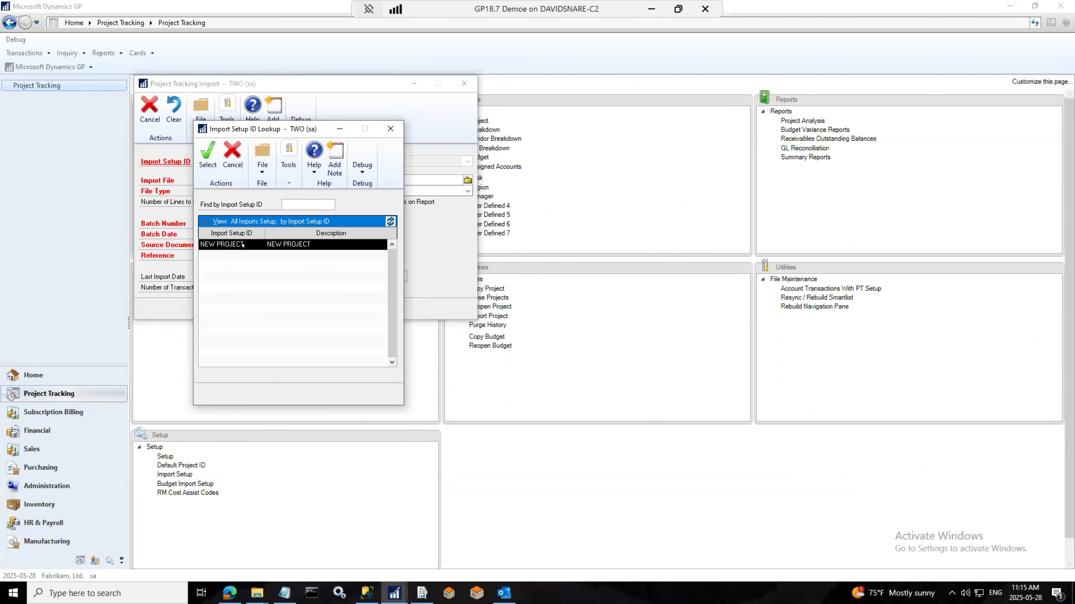
pyautogui.click(390, 128)
pyautogui.write('TEST')
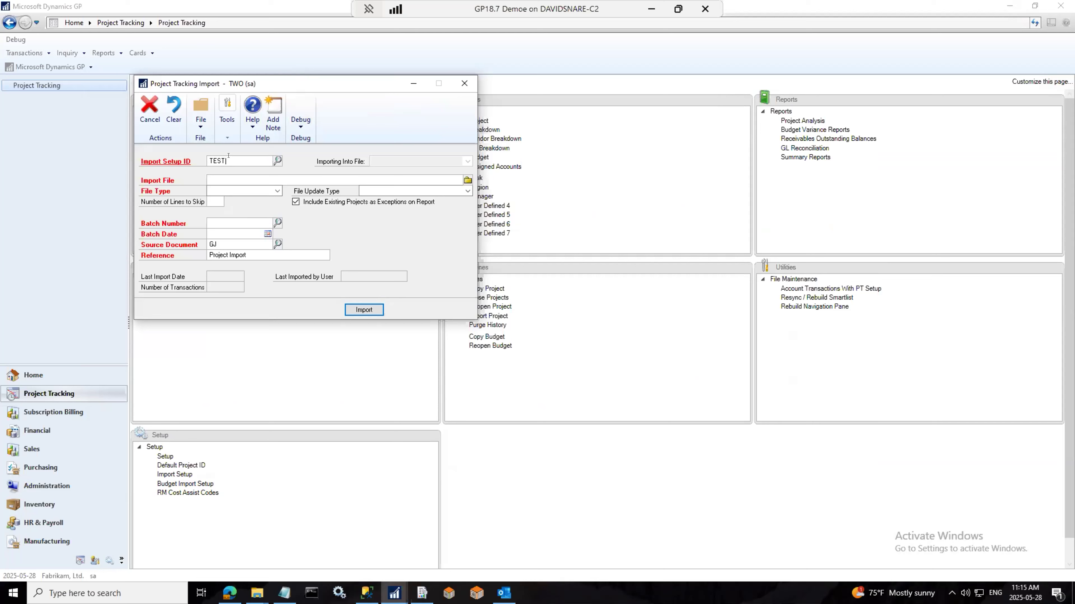
pyautogui.press('Tab')
pyautogui.click(514, 330)
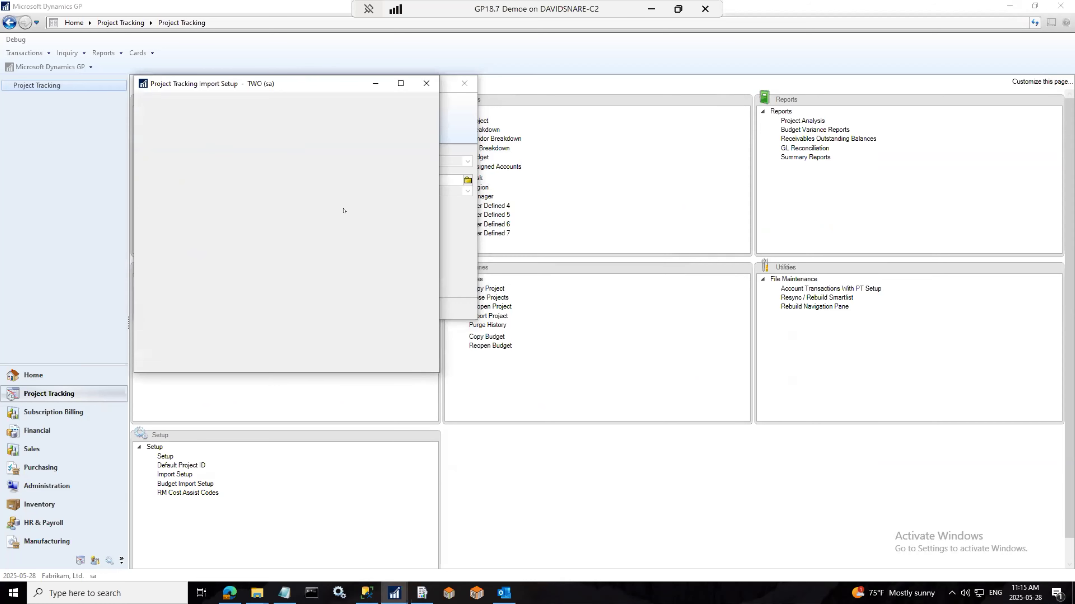
# Step: Give it description 'test', import into Add PT to Transaction, and set Trans Type to AP Voucher
pyautogui.click(254, 180)
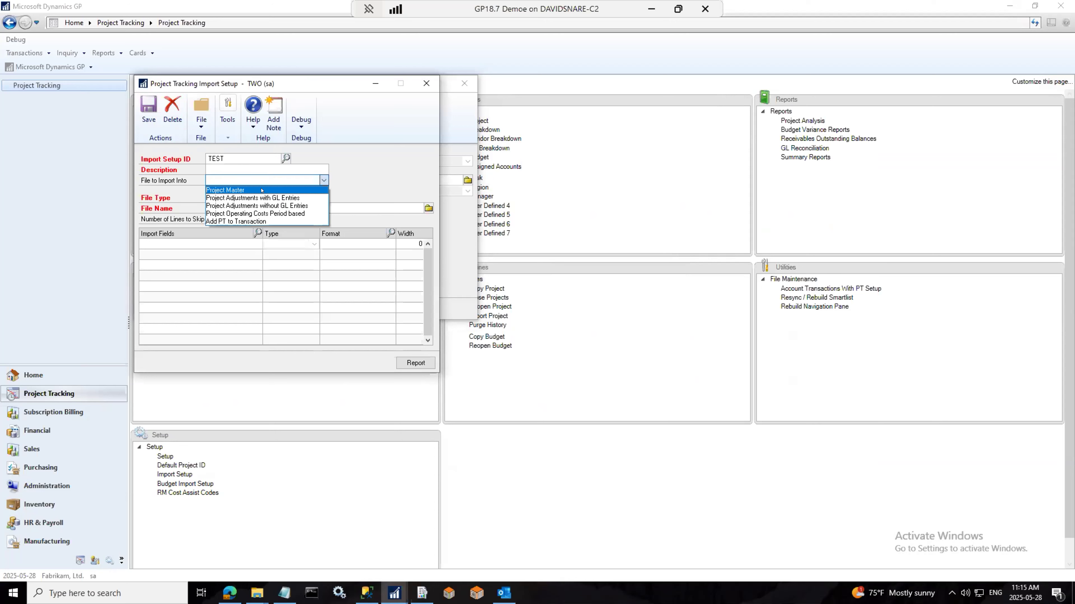
pyautogui.click(253, 172)
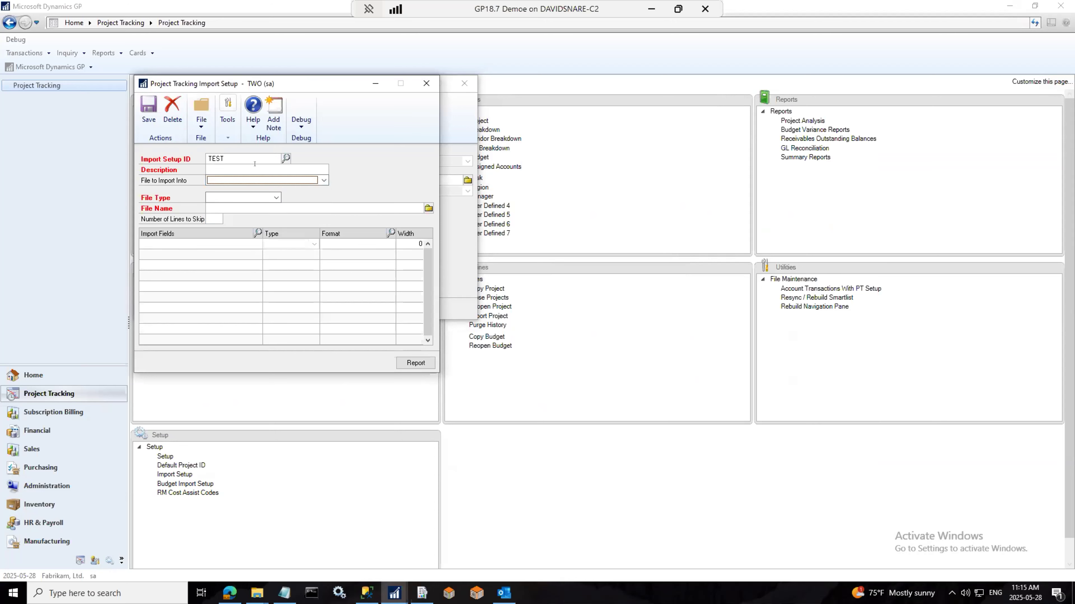
pyautogui.write('test')
pyautogui.click(254, 181)
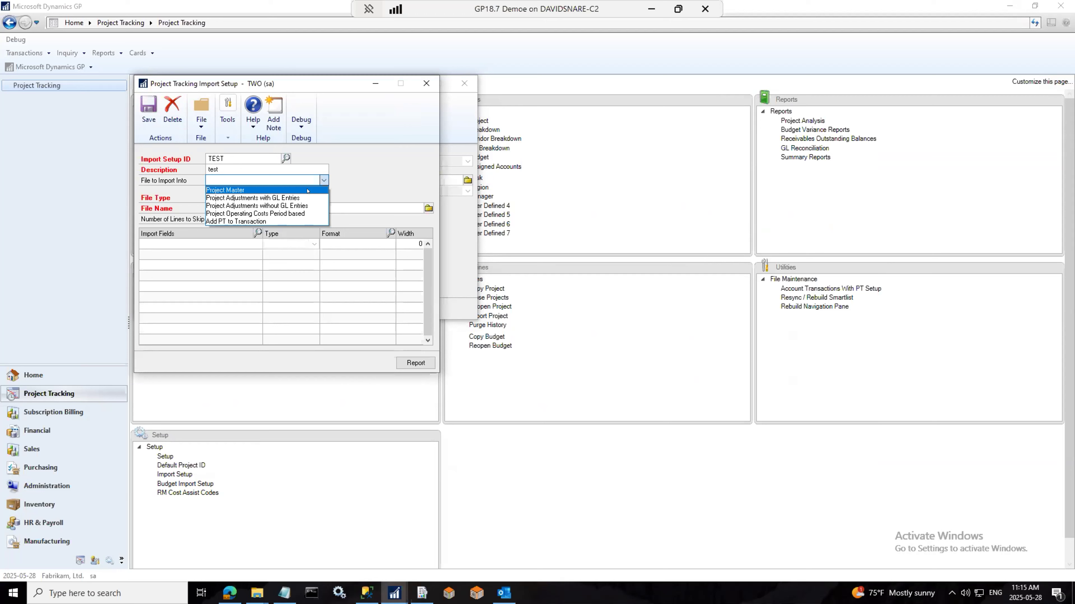
pyautogui.click(254, 222)
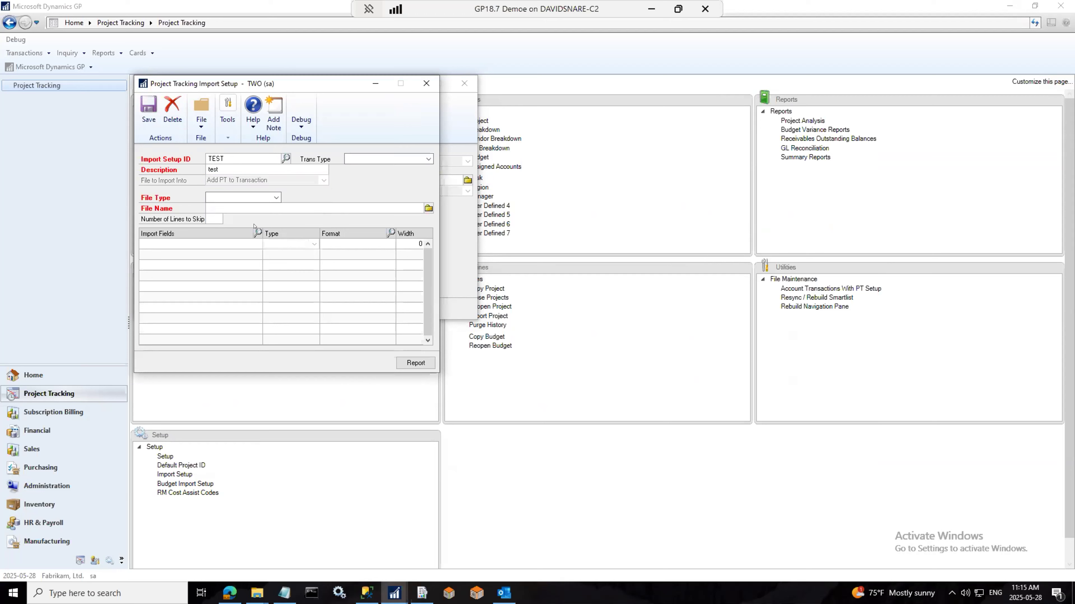
pyautogui.click(404, 159)
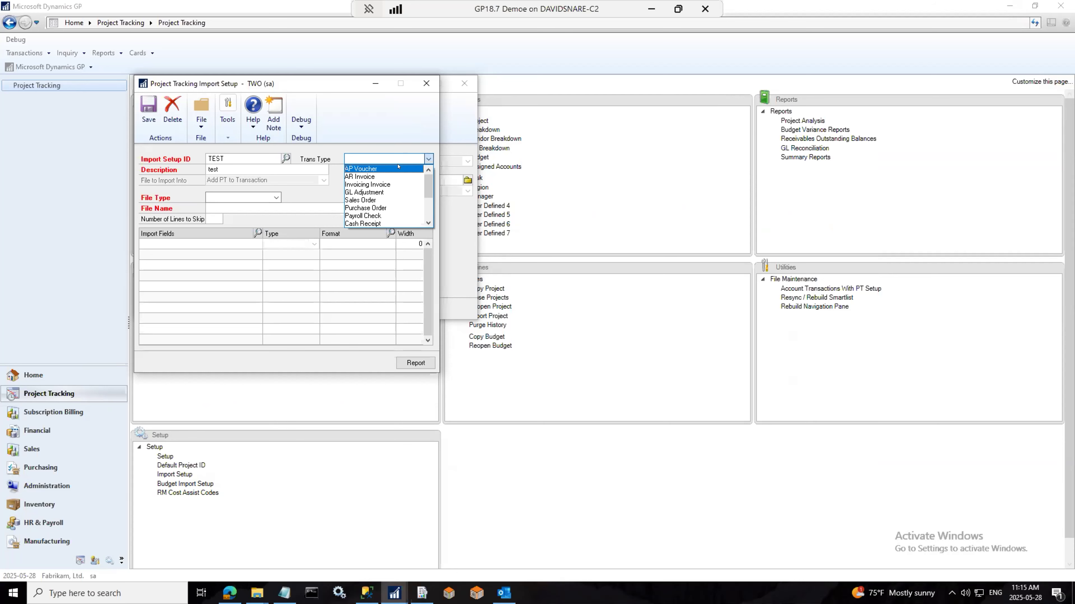
pyautogui.click(398, 168)
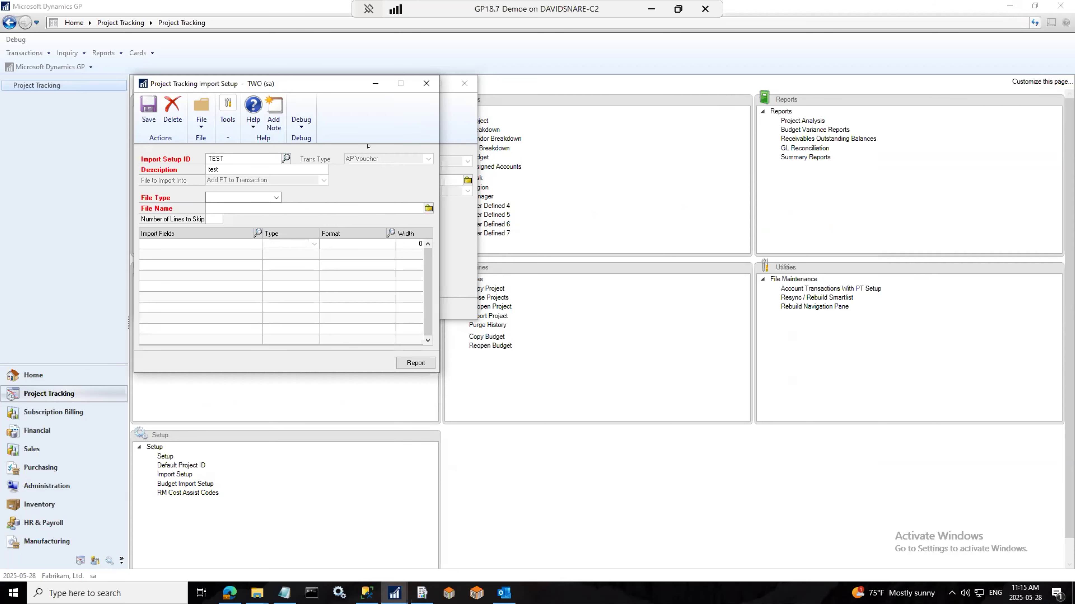
pyautogui.moveTo(305, 85); pyautogui.dragTo(752, 145)
pyautogui.click(395, 590)
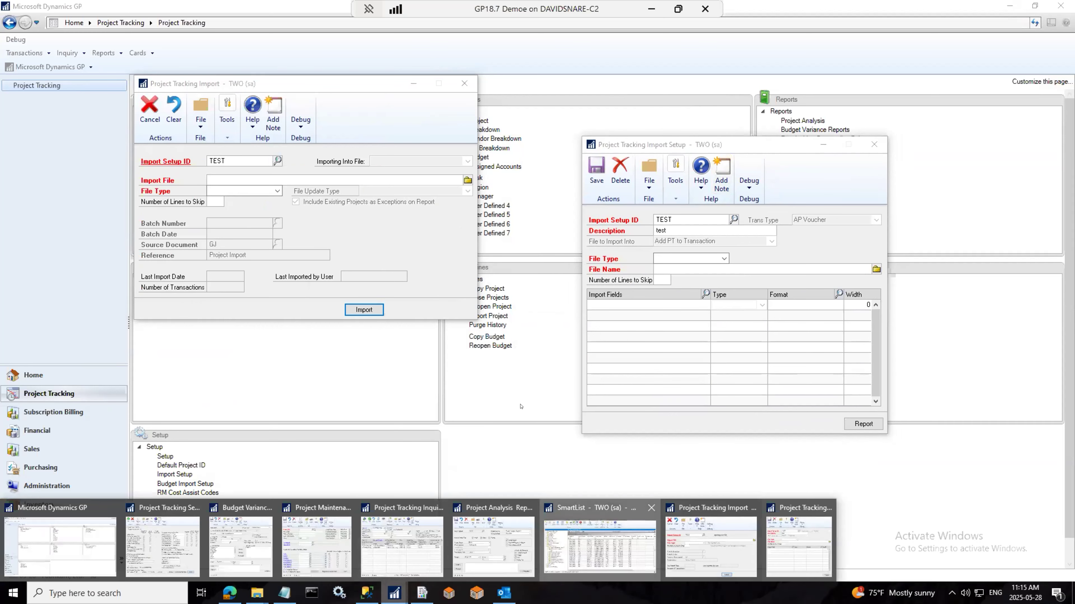
# Step: Reposition SmartList and try saving the TEST import setup, dismissing the required-fields warning
pyautogui.click(600, 546)
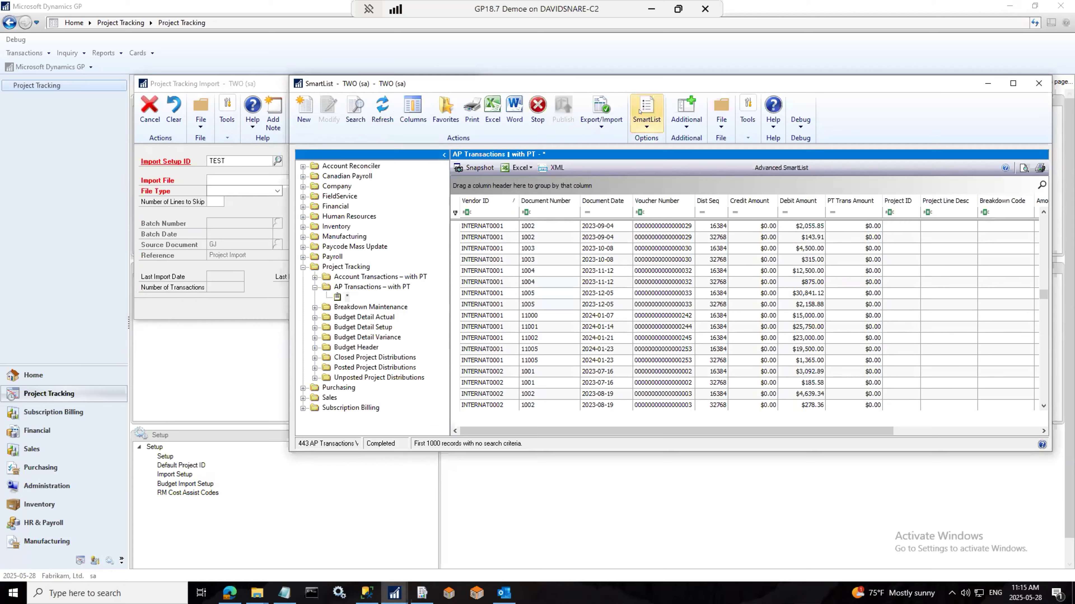
pyautogui.moveTo(646, 85); pyautogui.dragTo(596, 434)
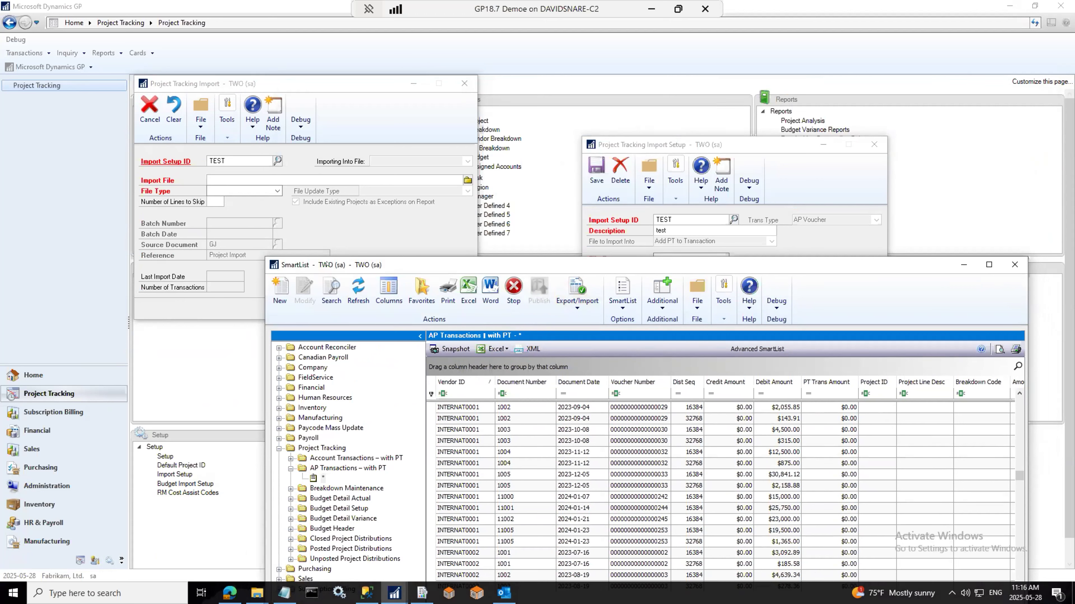
pyautogui.click(628, 146)
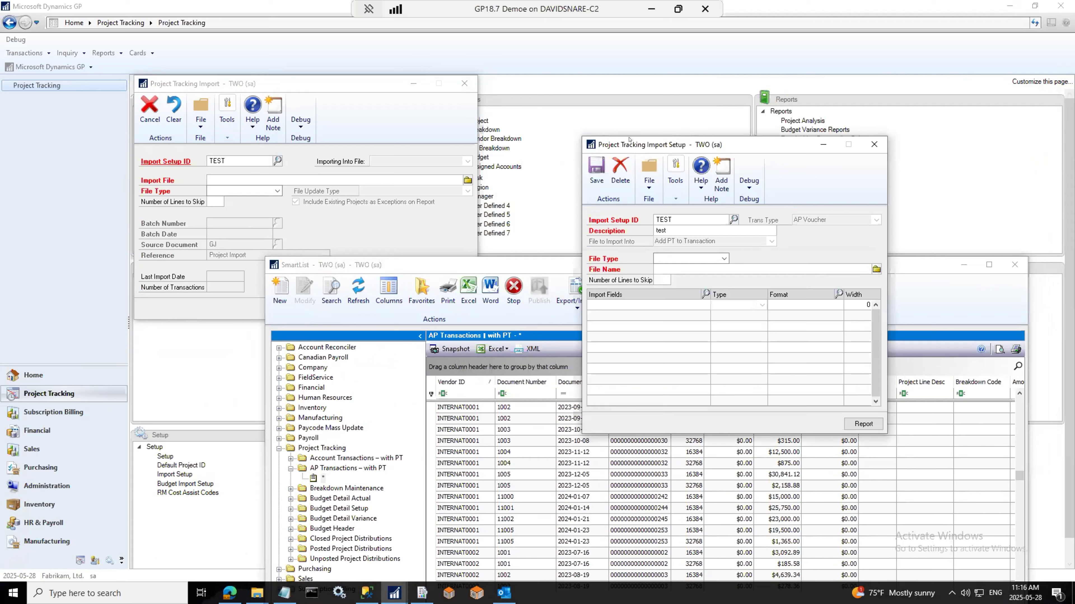
pyautogui.click(874, 144)
pyautogui.click(495, 333)
pyautogui.click(537, 330)
# Step: Browse the file type choices and available import fields without selecting any
pyautogui.click(666, 257)
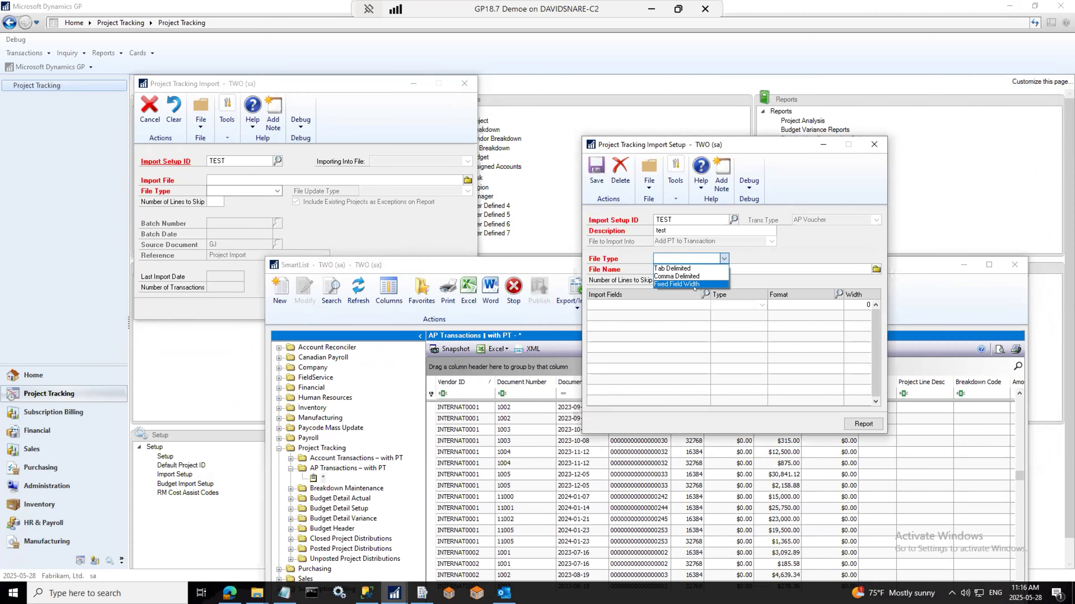
pyautogui.click(621, 176)
pyautogui.click(674, 300)
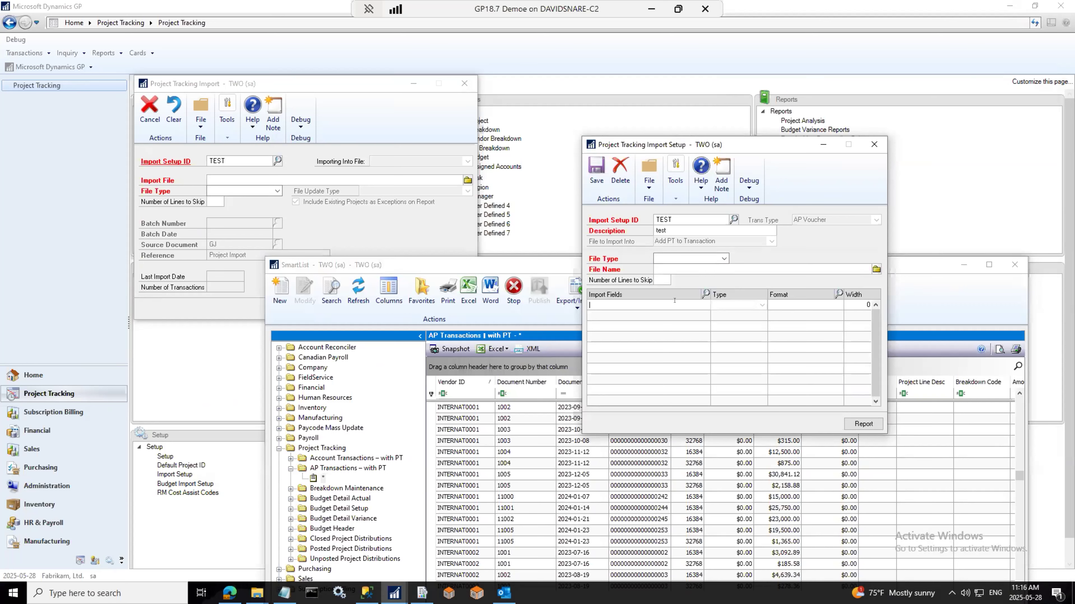
pyautogui.click(704, 294)
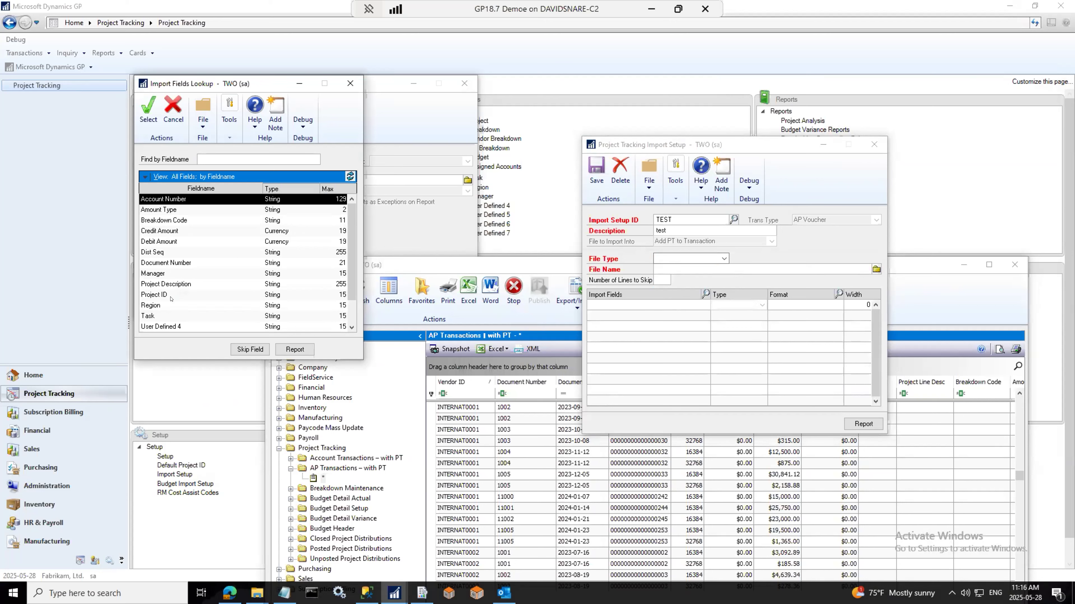
pyautogui.click(349, 84)
# Step: Delete the TEST import setup, decline a new setup ID, and cancel Project Tracking Import
pyautogui.click(619, 169)
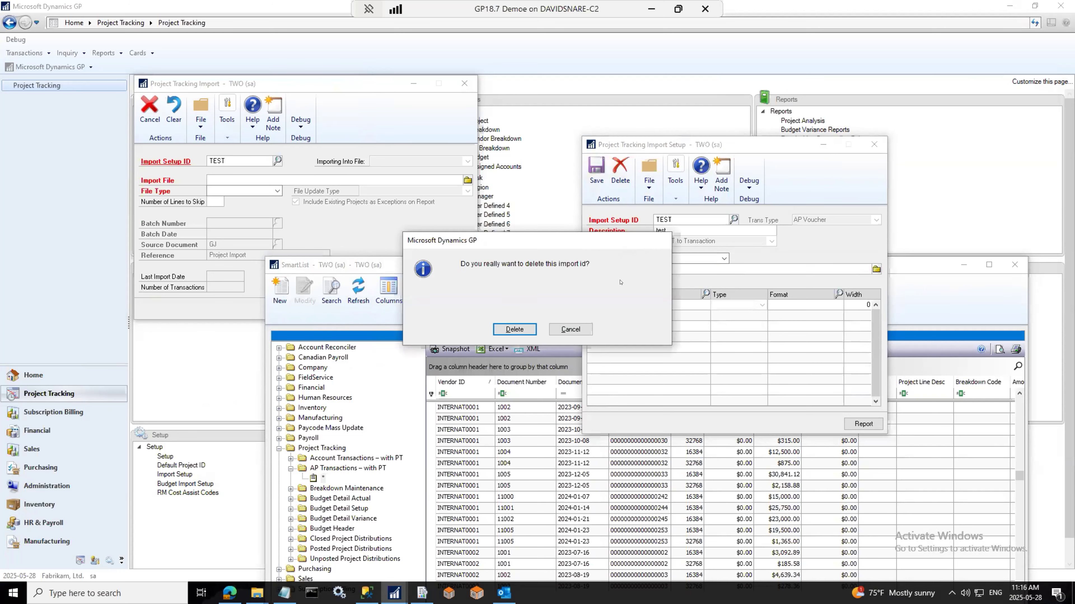
pyautogui.click(514, 329)
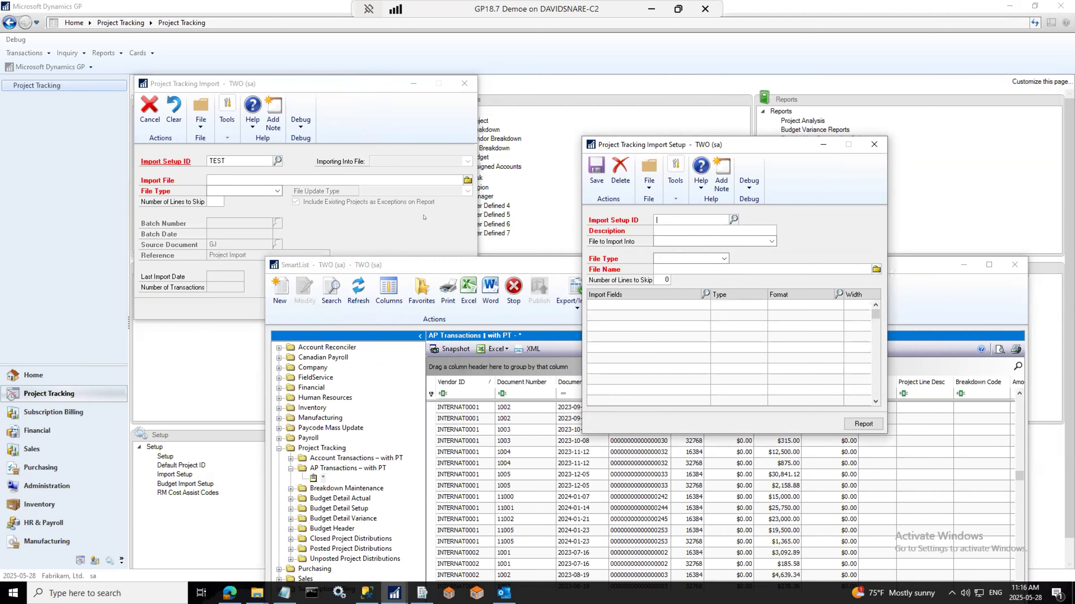
pyautogui.click(873, 144)
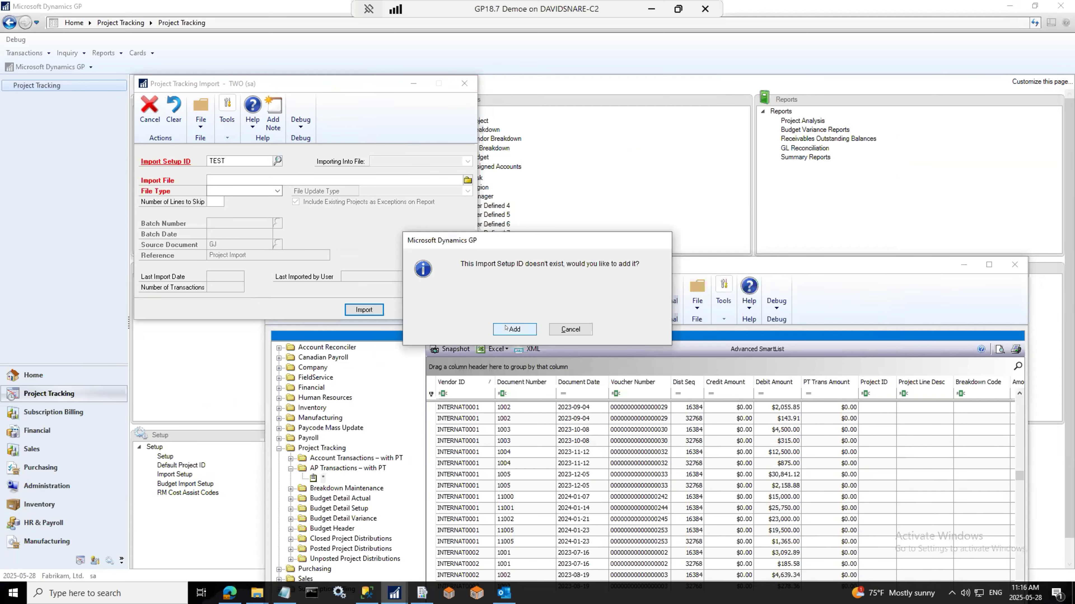
pyautogui.click(571, 329)
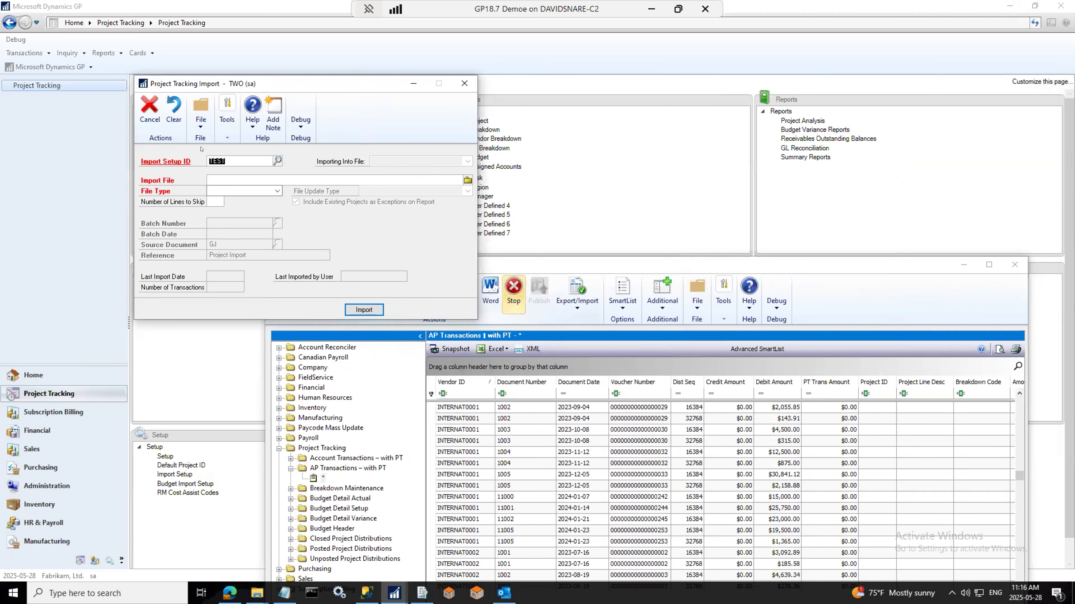
pyautogui.click(149, 110)
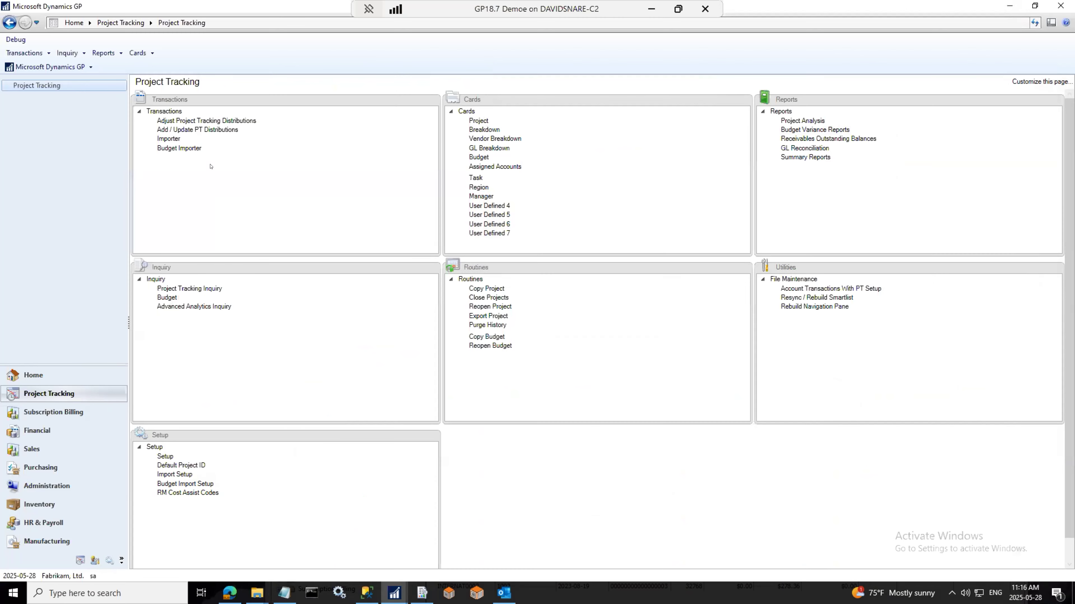
pyautogui.click(191, 149)
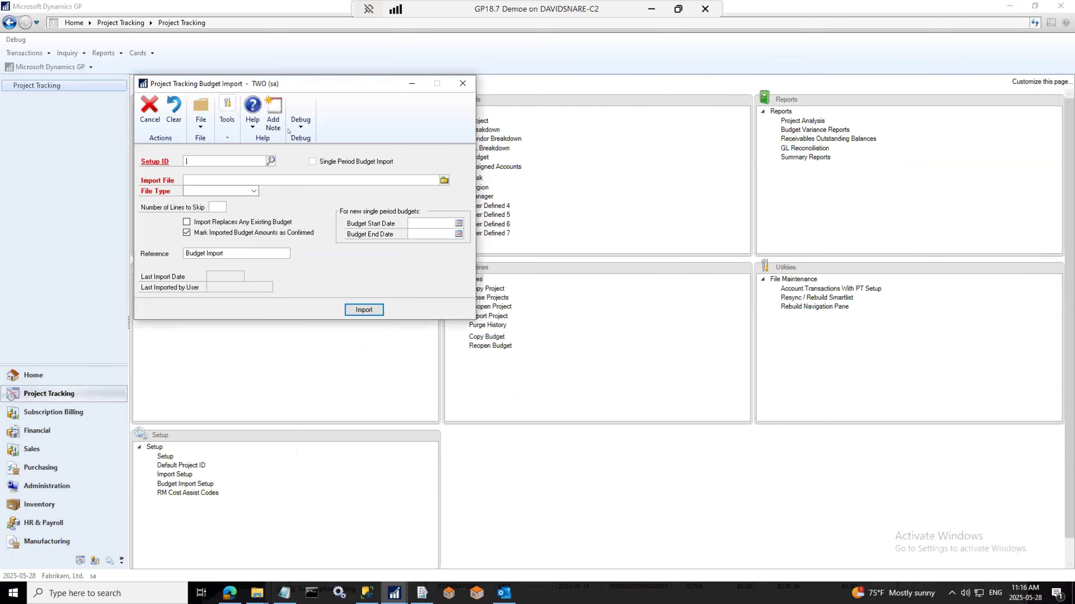
pyautogui.moveTo(288, 85); pyautogui.dragTo(647, 98)
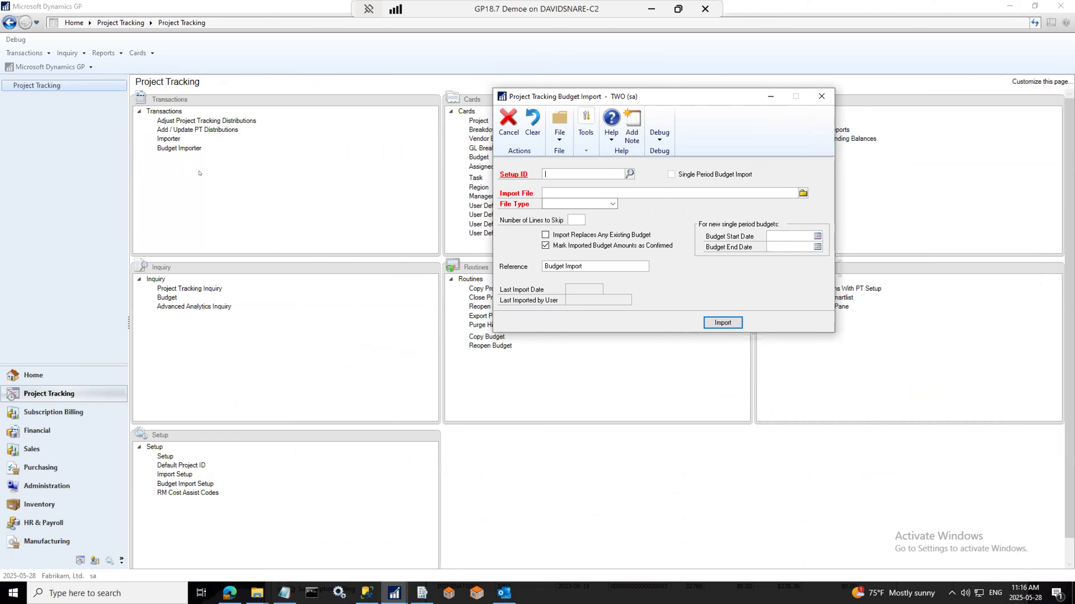
pyautogui.click(612, 204)
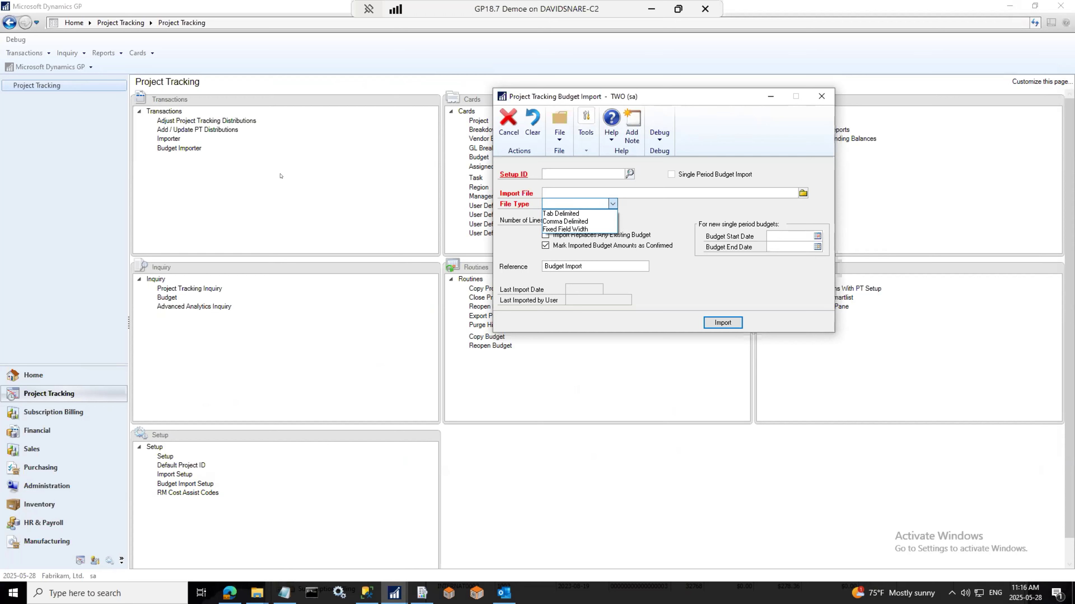
pyautogui.click(288, 190)
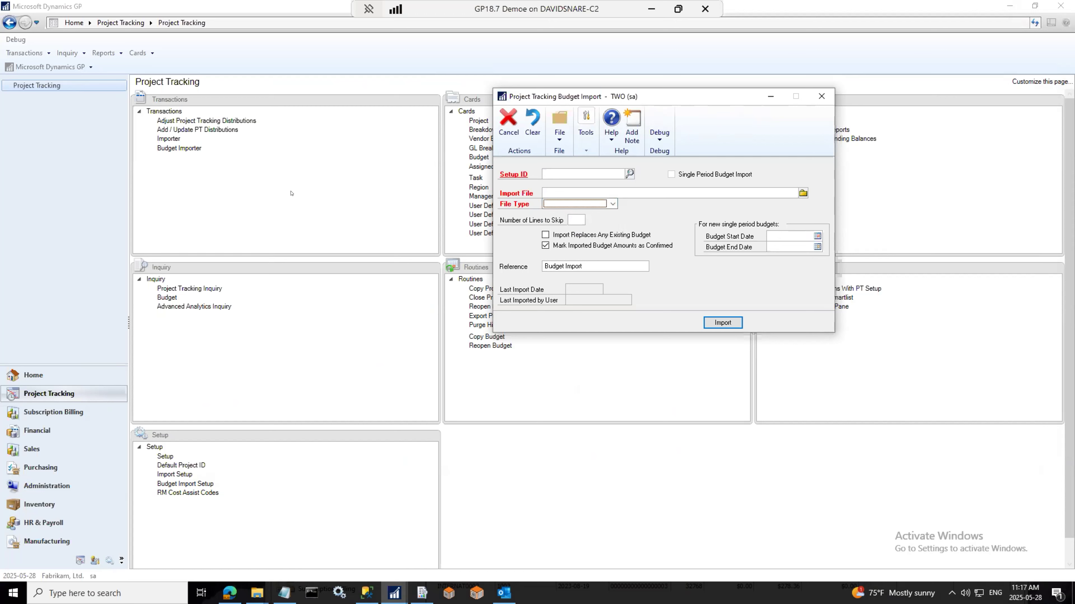
pyautogui.moveTo(388, 594)
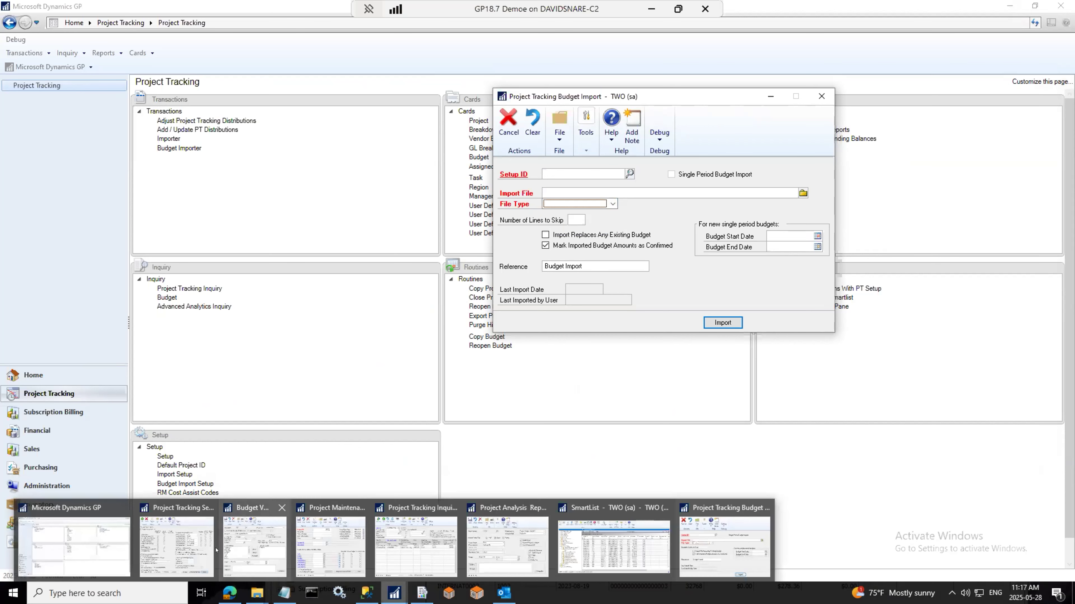
pyautogui.click(614, 546)
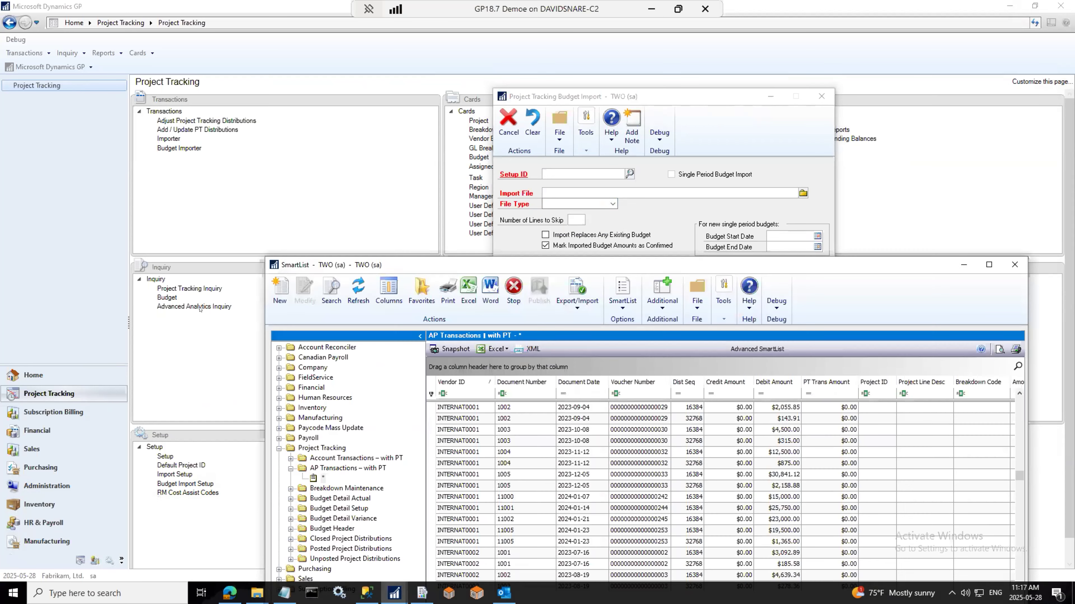
pyautogui.click(343, 508)
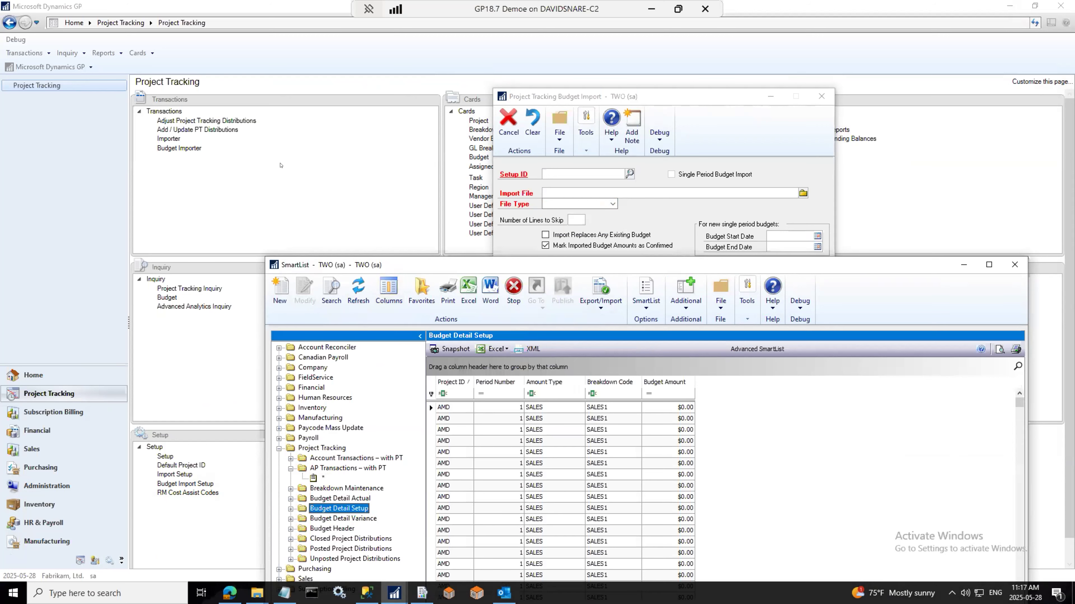
pyautogui.click(821, 96)
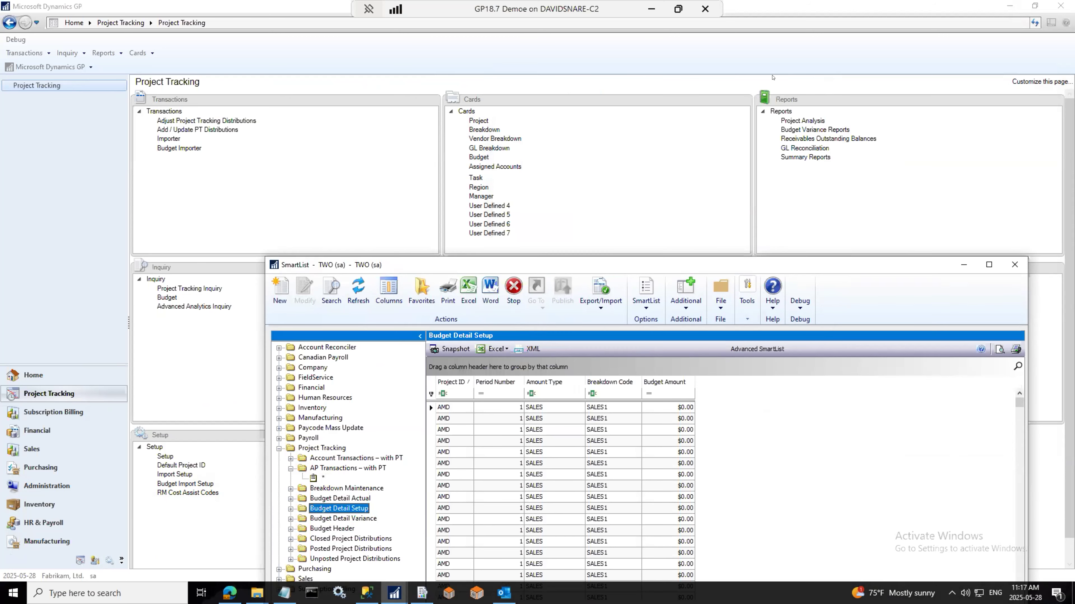
pyautogui.click(325, 163)
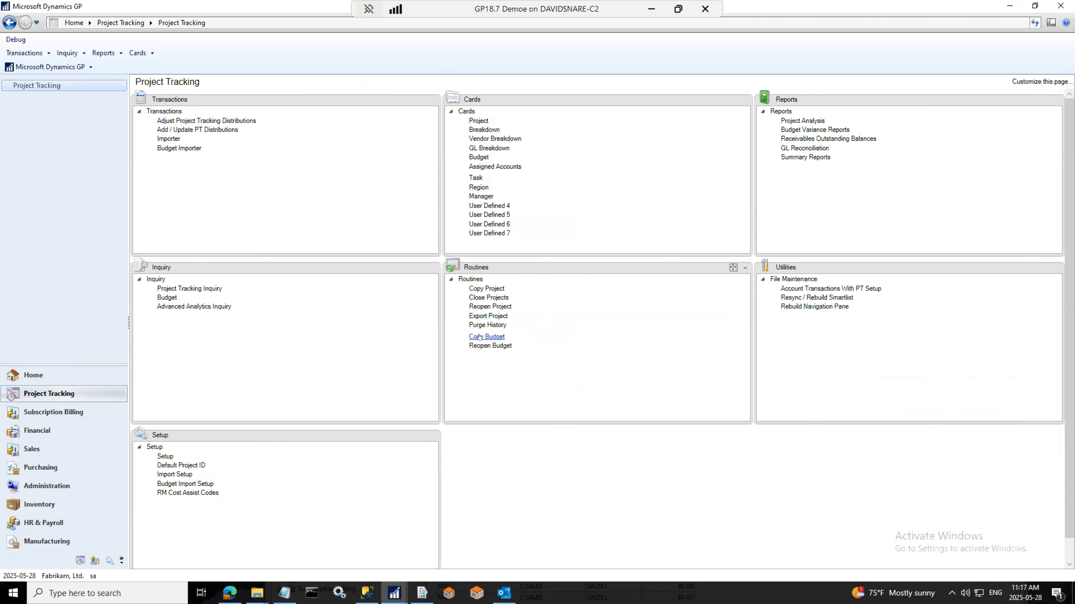
pyautogui.click(487, 289)
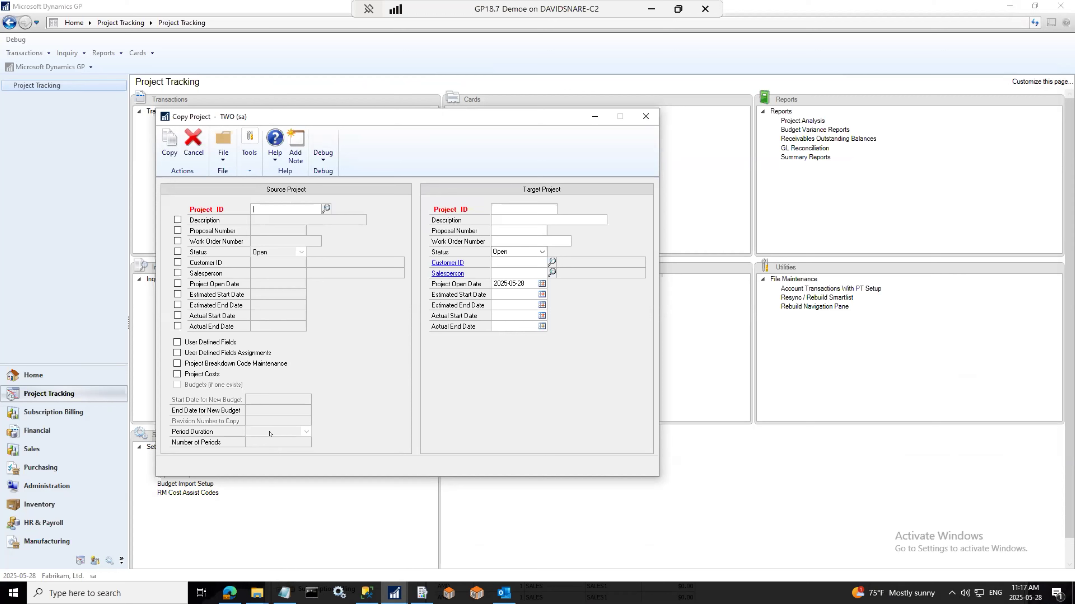
pyautogui.click(646, 116)
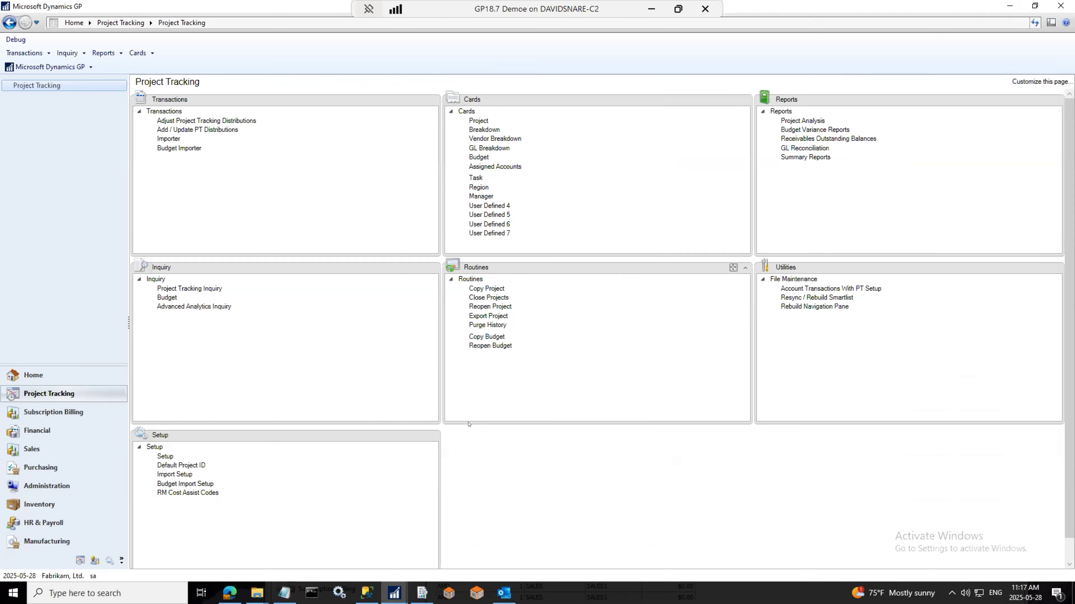
pyautogui.click(487, 337)
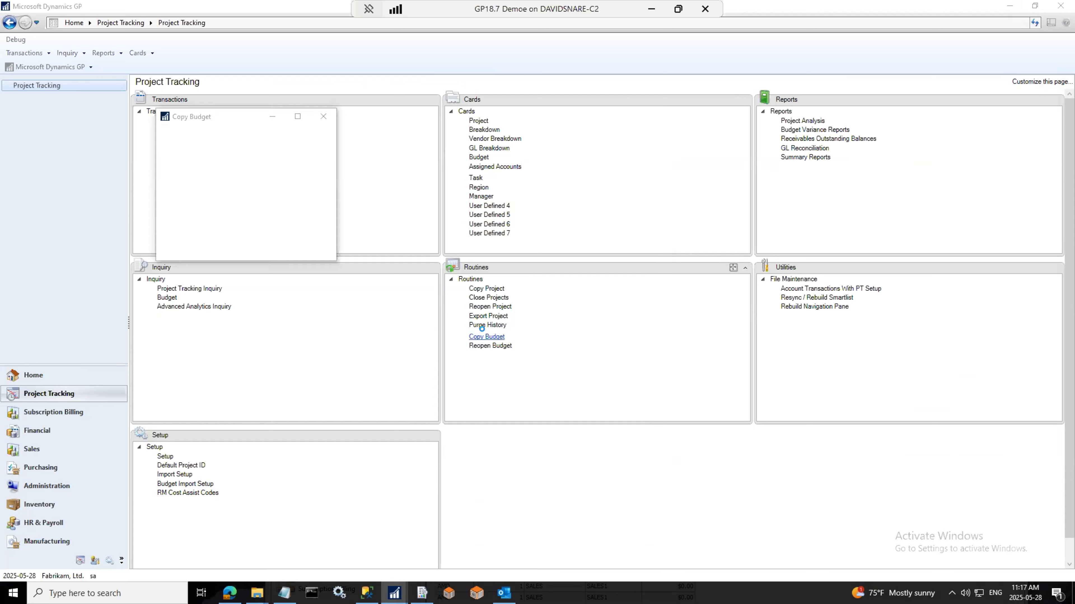
pyautogui.click(323, 116)
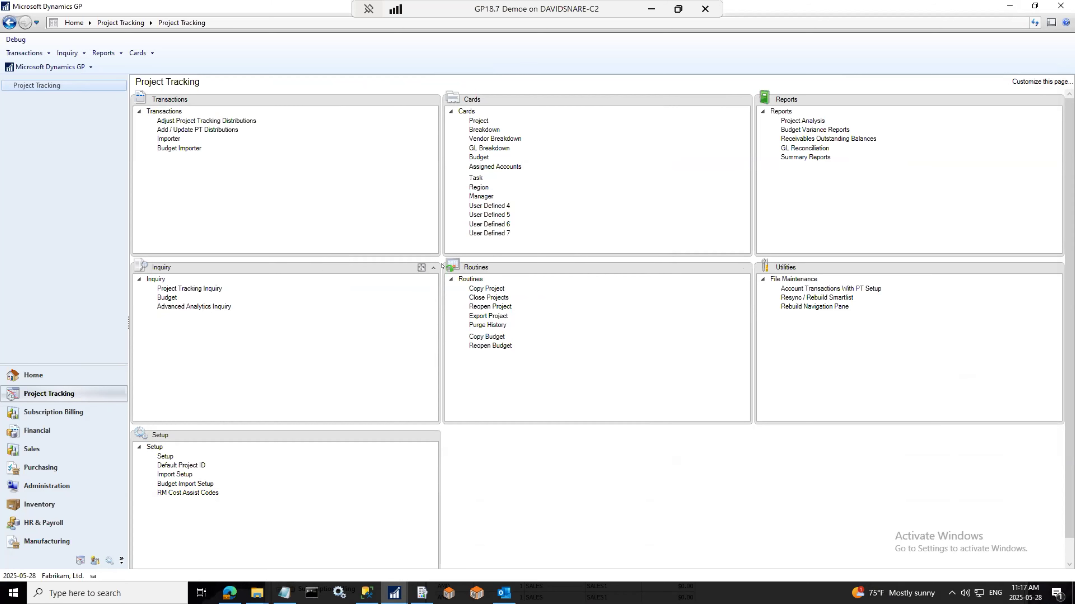
pyautogui.click(478, 121)
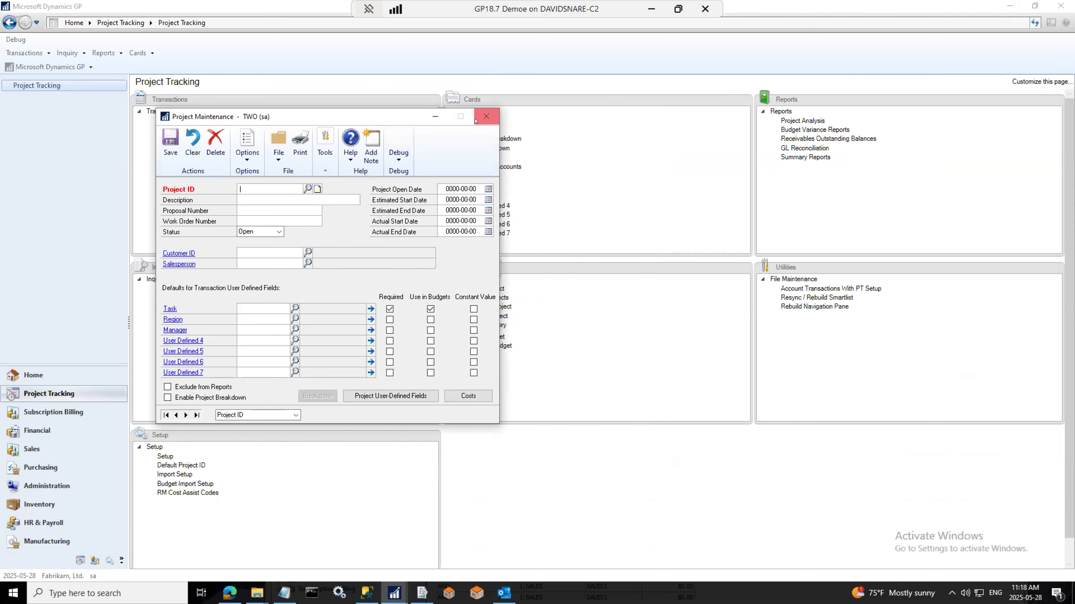
pyautogui.click(486, 116)
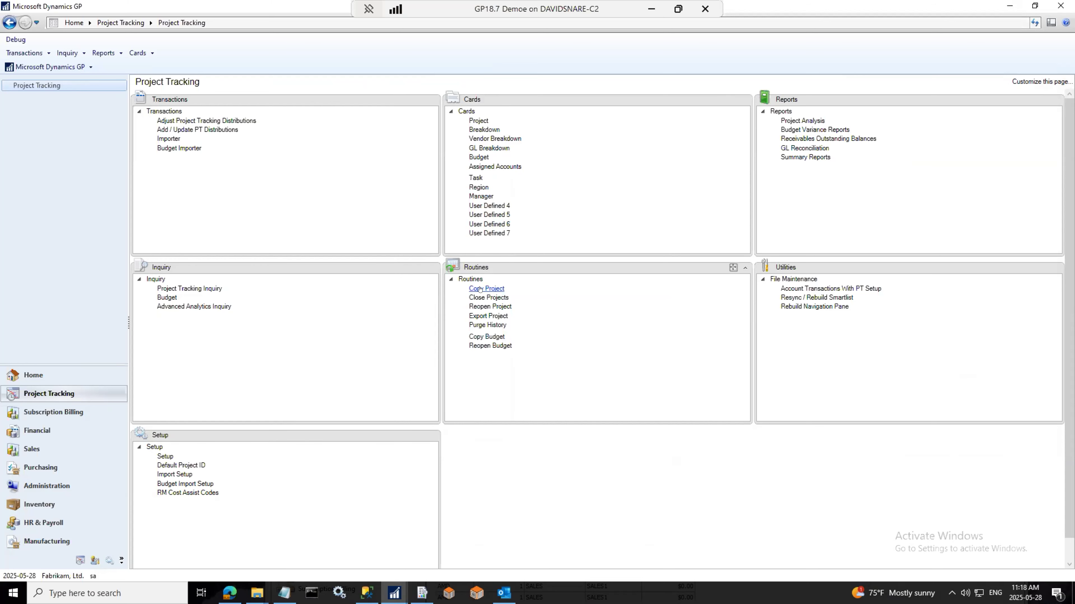
pyautogui.click(489, 298)
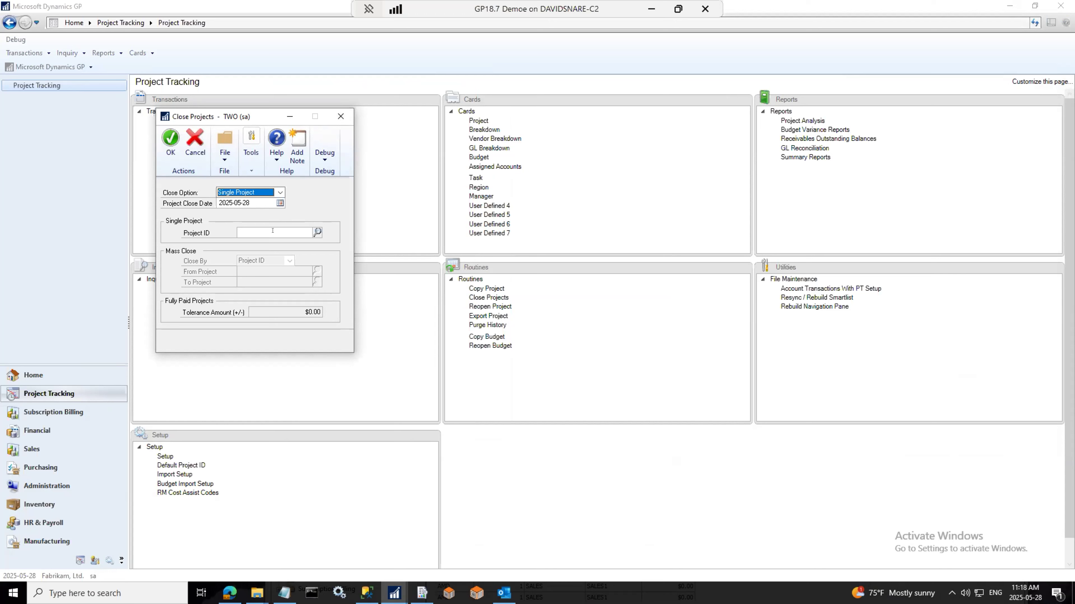
pyautogui.click(341, 115)
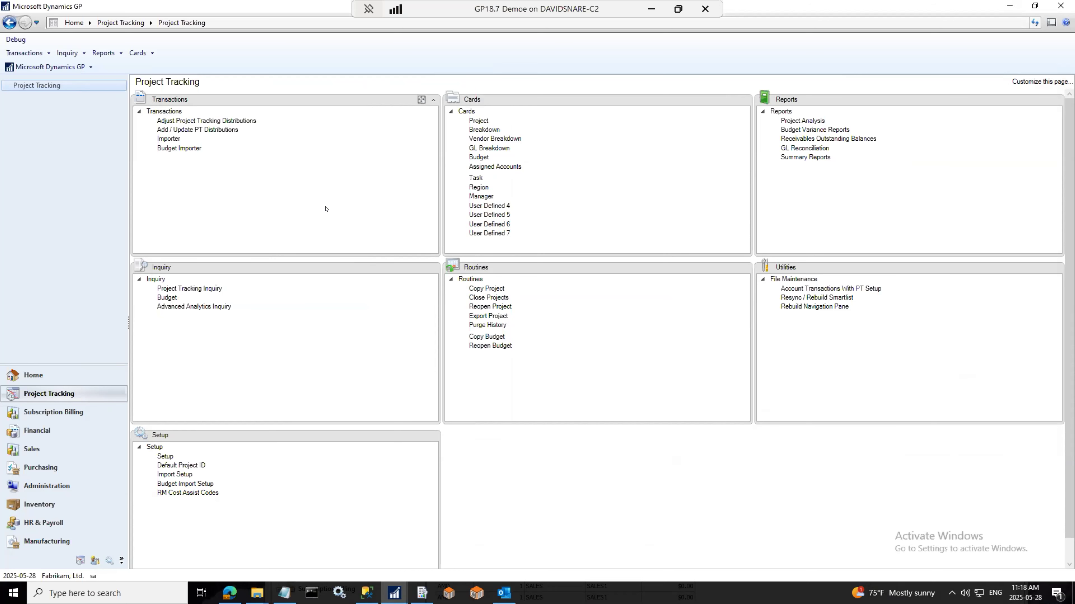